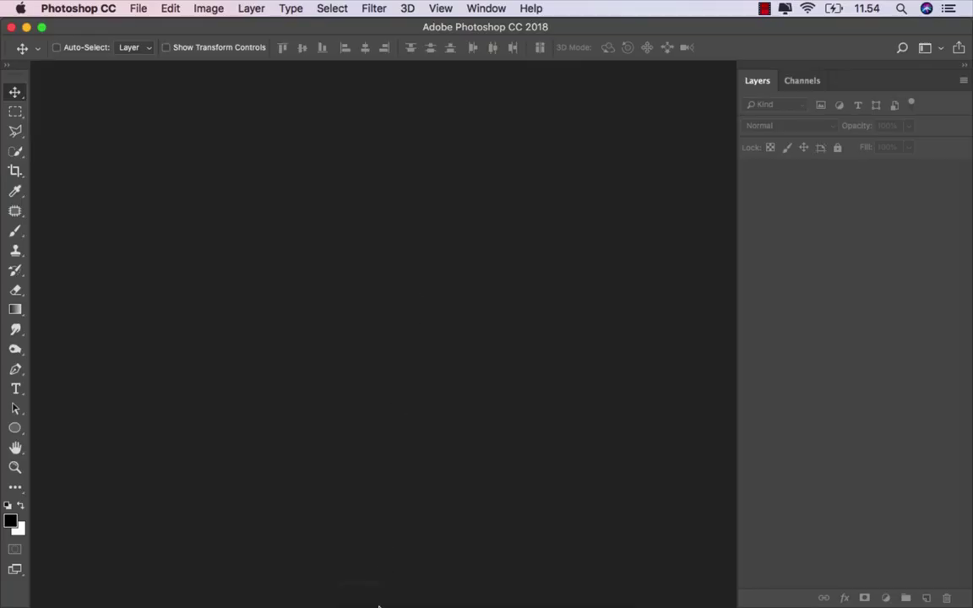
Open the wind_03 JPG of the red-haired woman by dragging it from Finder into Photoshop.
{"action": "left_click", "coordinate": [361, 573]}
{"action": "mouse_move", "coordinate": [278, 142]}
{"action": "left_mouse_down"}
{"action": "mouse_move", "coordinate": [330, 376]}
{"action": "mouse_move", "coordinate": [350, 301]}
{"action": "left_mouse_up"}
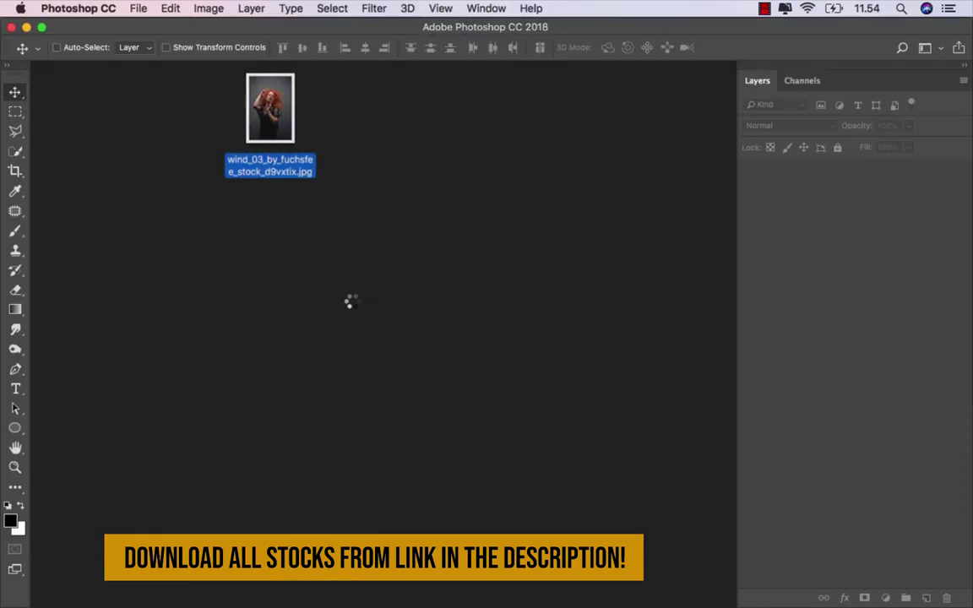
Select the Pen Tool and confirm it is set to Path mode rather than Shape.
{"action": "scroll", "coordinate": [355, 308], "scroll_direction": "up", "scroll_amount": 2}
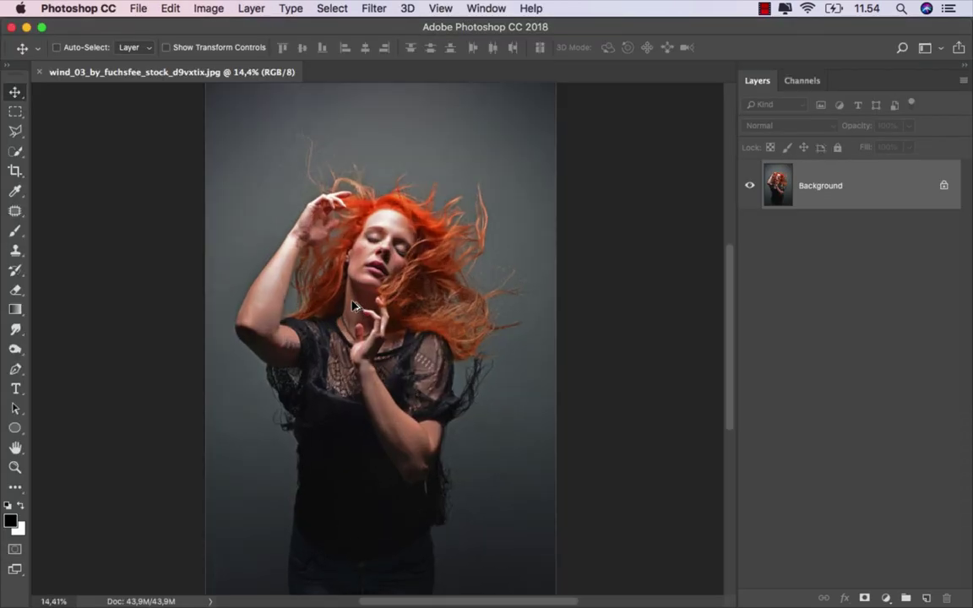
{"action": "scroll", "coordinate": [355, 306], "scroll_direction": "down", "scroll_amount": 1}
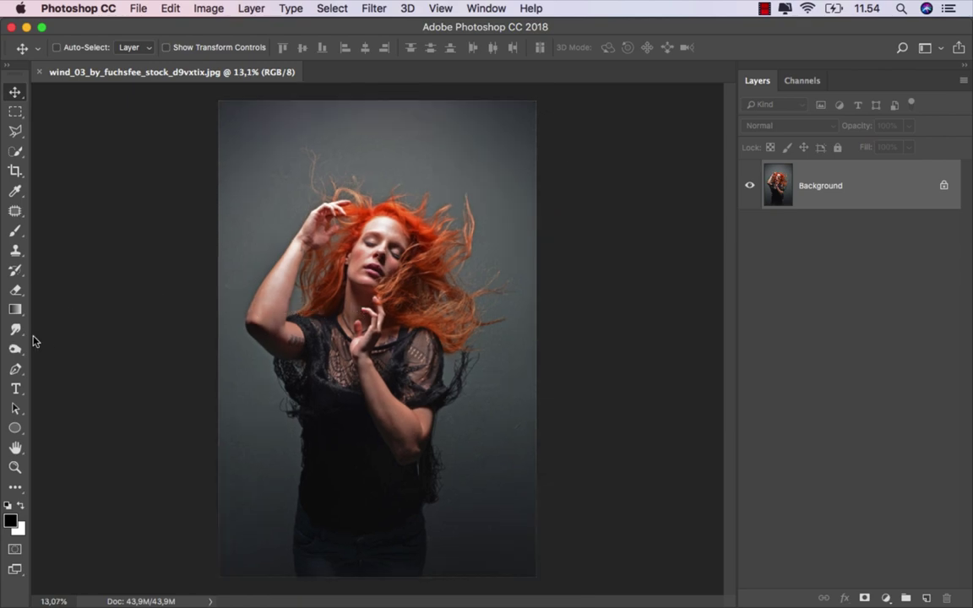
{"action": "left_click", "coordinate": [15, 369]}
{"action": "left_click", "coordinate": [61, 369]}
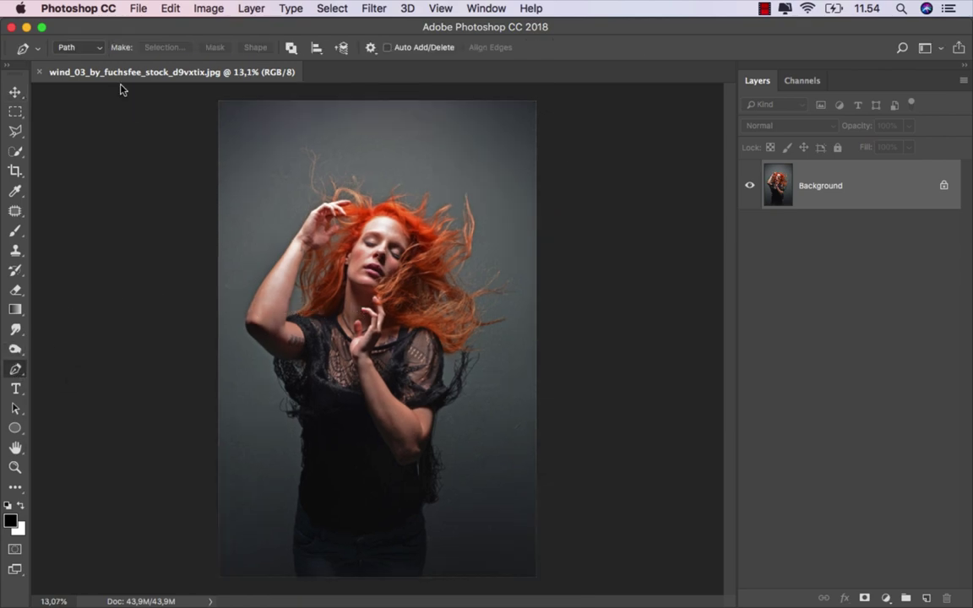
{"action": "left_click", "coordinate": [80, 47]}
{"action": "left_click", "coordinate": [84, 43]}
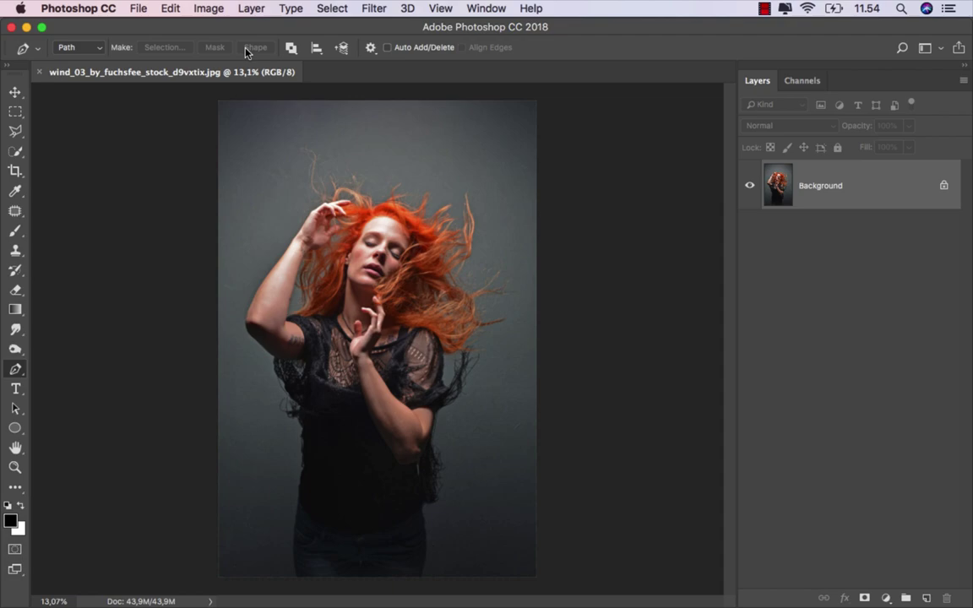
Check Path Options for light red 1 px lines, then zoom to the jeans' bottom.
{"action": "left_click", "coordinate": [371, 48]}
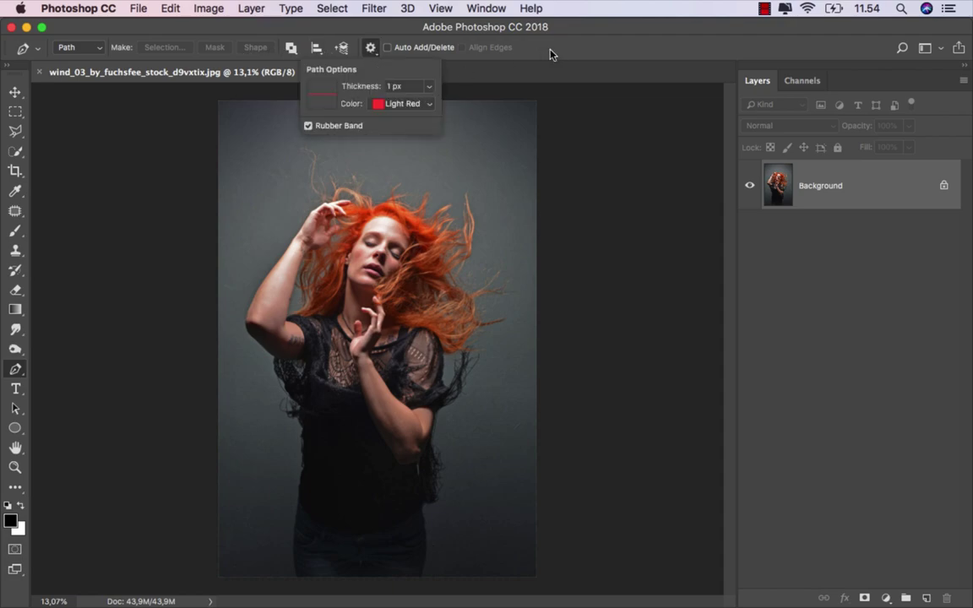
{"action": "scroll", "coordinate": [309, 507], "scroll_direction": "up", "scroll_amount": 1}
{"action": "scroll", "coordinate": [293, 518], "scroll_direction": "up", "scroll_amount": 4}
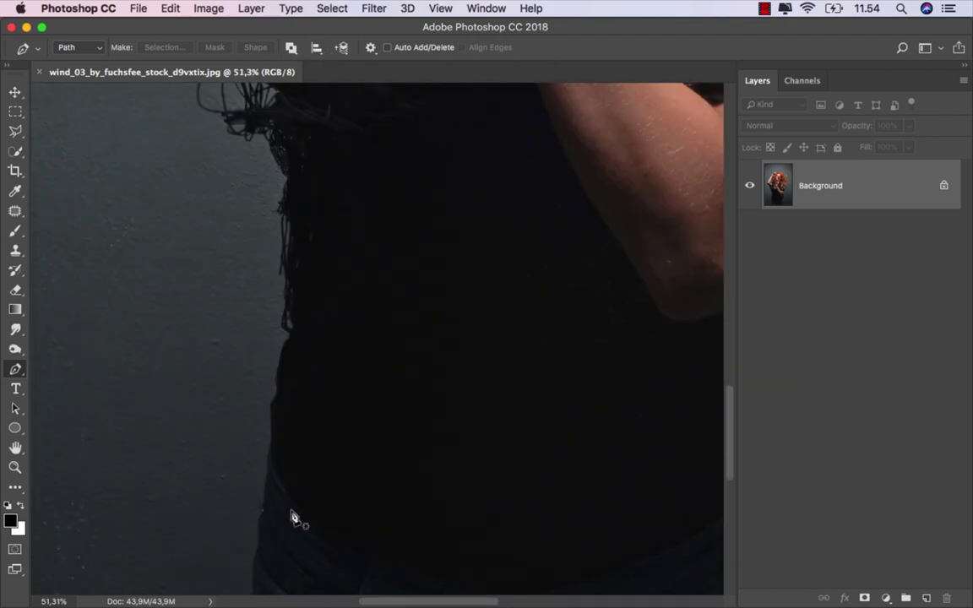
{"action": "scroll", "coordinate": [279, 522], "scroll_direction": "down", "scroll_amount": 3}
{"action": "scroll", "coordinate": [263, 529], "scroll_direction": "up", "scroll_amount": 2}
{"action": "scroll", "coordinate": [269, 504], "scroll_direction": "down", "scroll_amount": 2}
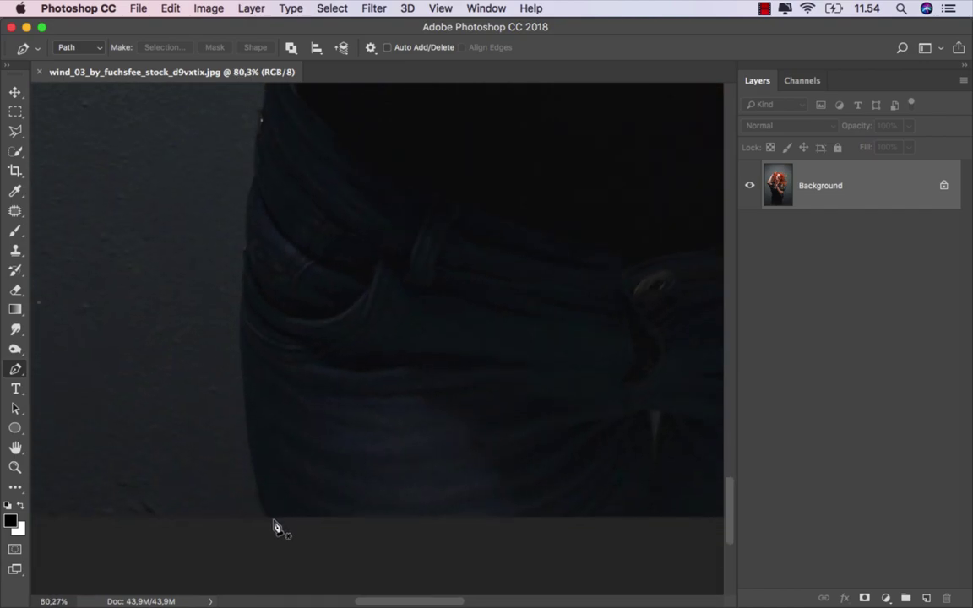
Start the path at the jeans' bottom edge and curve it up along the hip.
{"action": "left_click", "coordinate": [268, 522]}
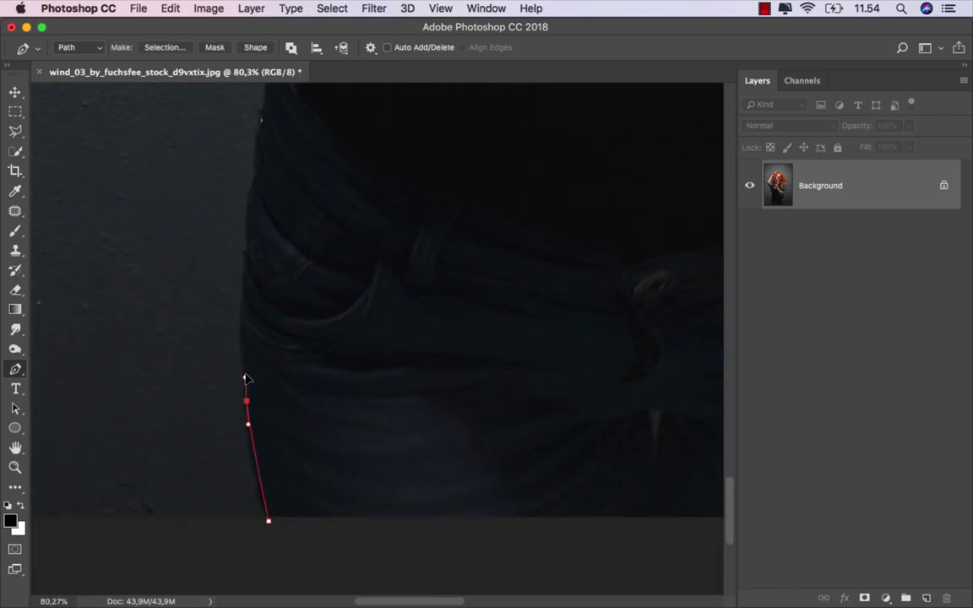
{"action": "left_click_drag", "start_coordinate": [245, 379], "coordinate": [245, 372]}
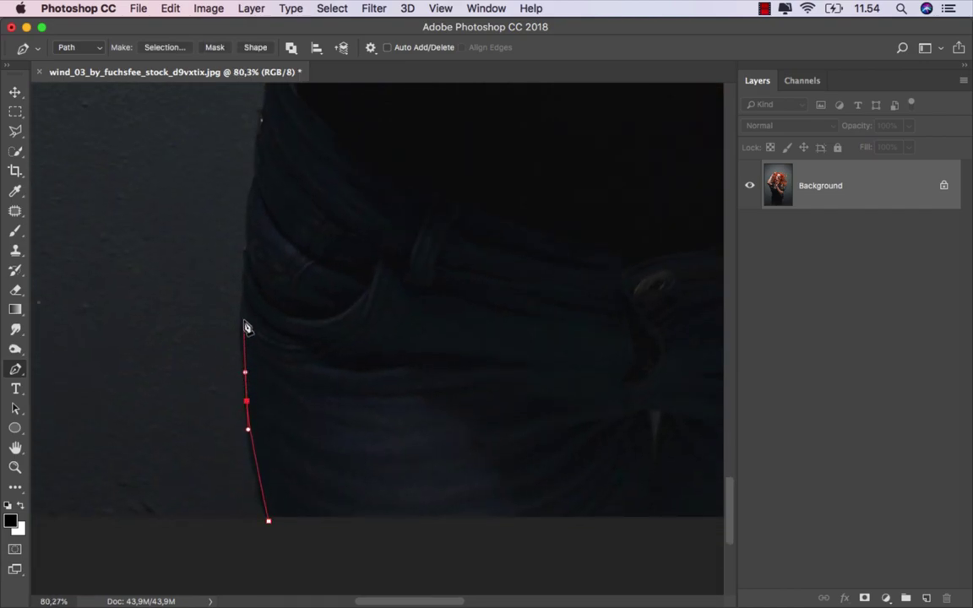
{"action": "left_click", "coordinate": [247, 241]}
{"action": "mouse_move", "coordinate": [252, 193]}
{"action": "left_mouse_down"}
{"action": "mouse_move", "coordinate": [255, 186]}
{"action": "mouse_move", "coordinate": [233, 489]}
{"action": "left_mouse_up"}
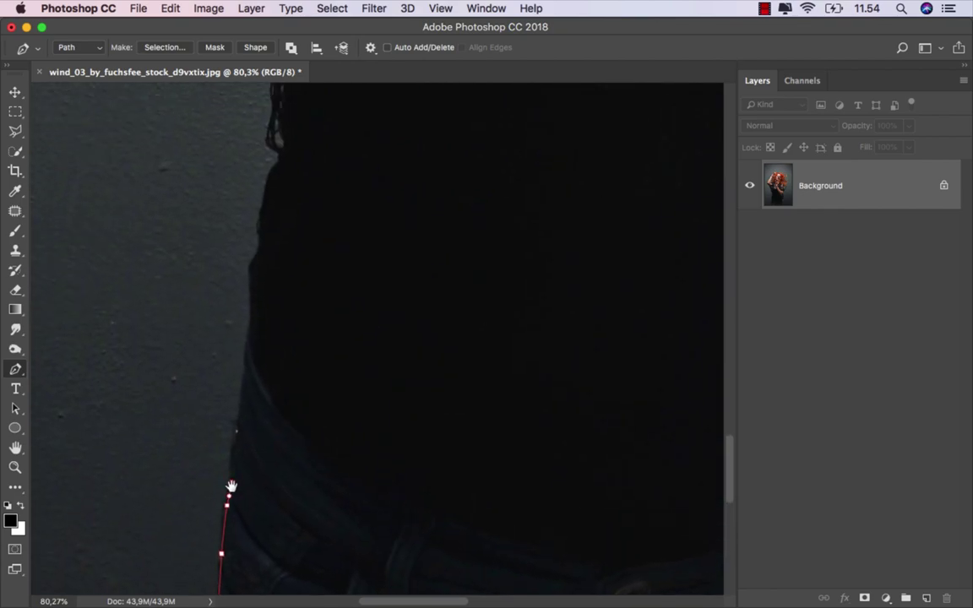
{"action": "left_click", "coordinate": [231, 489]}
{"action": "left_click", "coordinate": [233, 437]}
{"action": "left_click", "coordinate": [239, 414]}
{"action": "left_click", "coordinate": [244, 382]}
Add anchors further up the figure's left edge.
{"action": "left_click", "coordinate": [245, 363]}
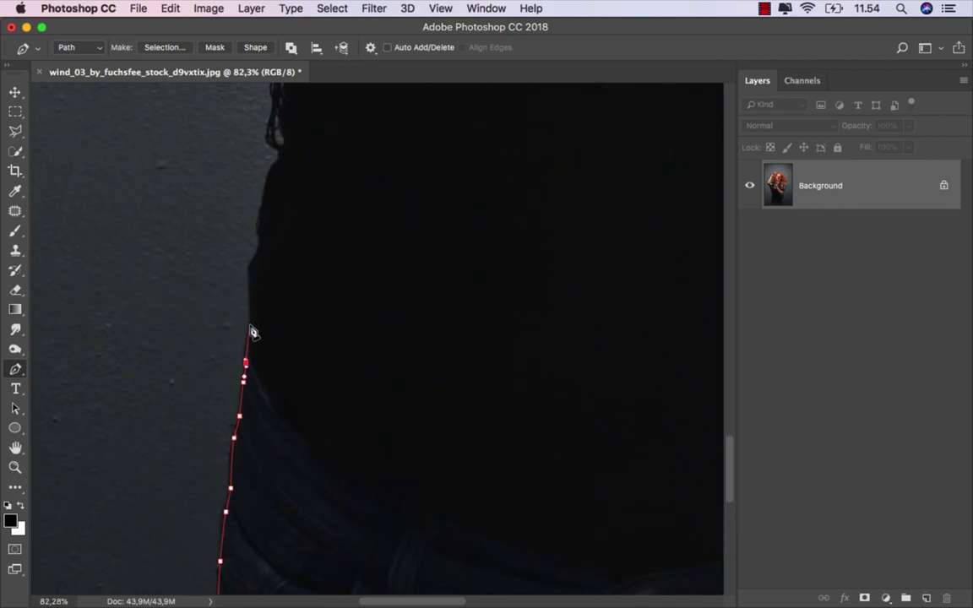
{"action": "left_click", "coordinate": [251, 314]}
{"action": "left_click", "coordinate": [253, 263]}
{"action": "left_click", "coordinate": [261, 230]}
{"action": "left_click", "coordinate": [266, 185]}
{"action": "left_click", "coordinate": [277, 160]}
Trace the path up along the lace fringe edge.
{"action": "left_click_drag", "start_coordinate": [278, 161], "coordinate": [262, 566]}
{"action": "left_click", "coordinate": [259, 559]}
{"action": "left_click", "coordinate": [246, 543]}
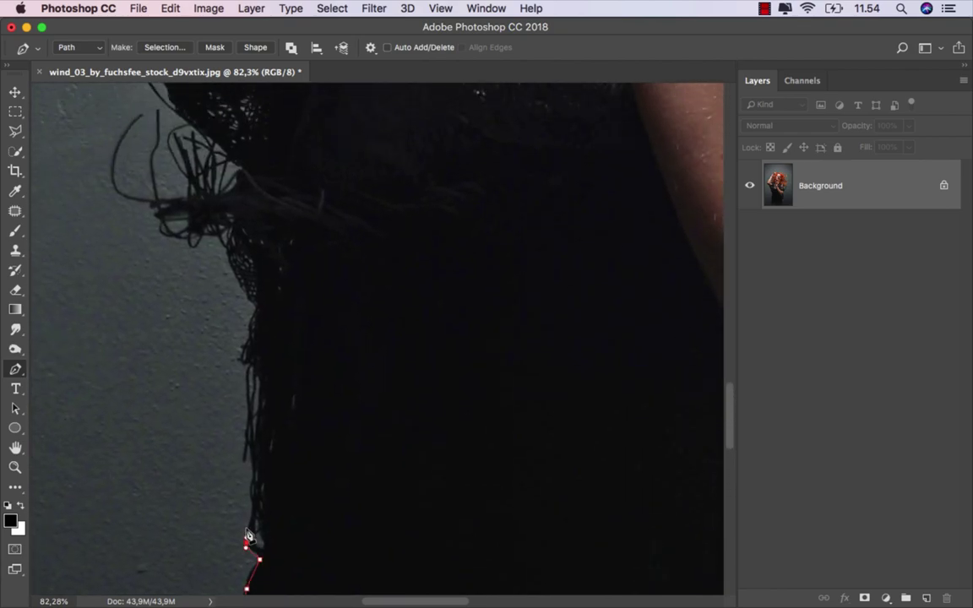
{"action": "left_click", "coordinate": [255, 500]}
{"action": "left_click", "coordinate": [251, 479]}
{"action": "left_click", "coordinate": [243, 339]}
Continue the path up the lace top's edge.
{"action": "left_click_drag", "start_coordinate": [220, 252], "coordinate": [339, 484]}
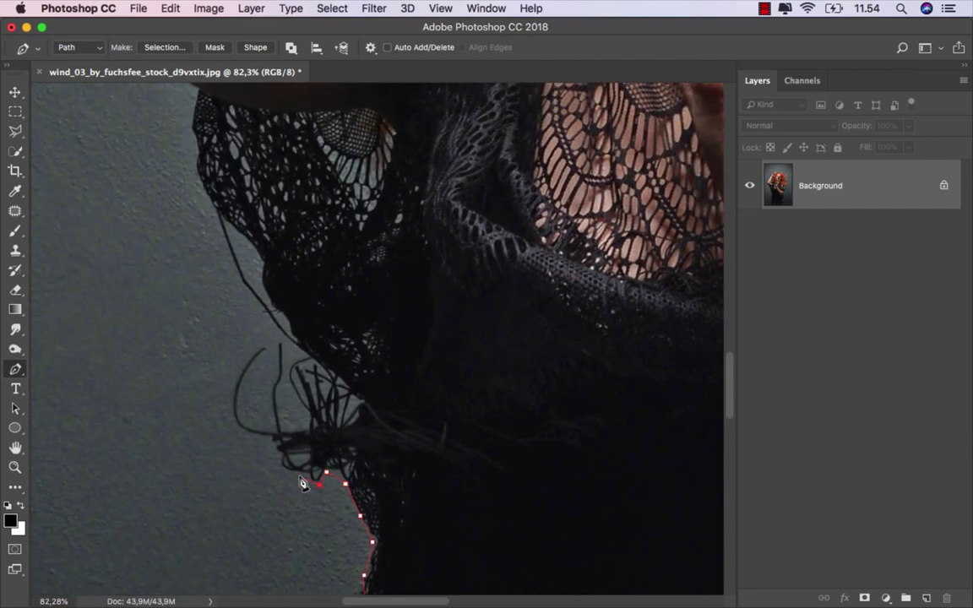
{"action": "left_click", "coordinate": [269, 445]}
{"action": "left_click", "coordinate": [253, 436]}
{"action": "left_click", "coordinate": [233, 425]}
{"action": "left_click", "coordinate": [225, 406]}
{"action": "left_click", "coordinate": [229, 371]}
{"action": "left_click", "coordinate": [248, 340]}
Trace curved and corner anchors up the underside of the tattooed raised arm.
{"action": "left_click_drag", "start_coordinate": [218, 259], "coordinate": [240, 454]}
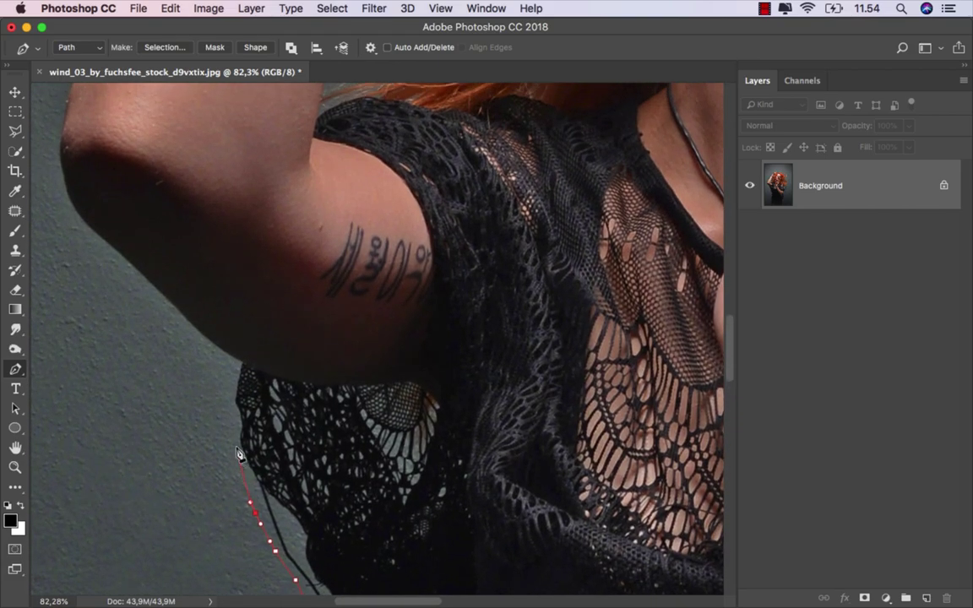
{"action": "scroll", "coordinate": [240, 372], "scroll_direction": "up", "scroll_amount": 5}
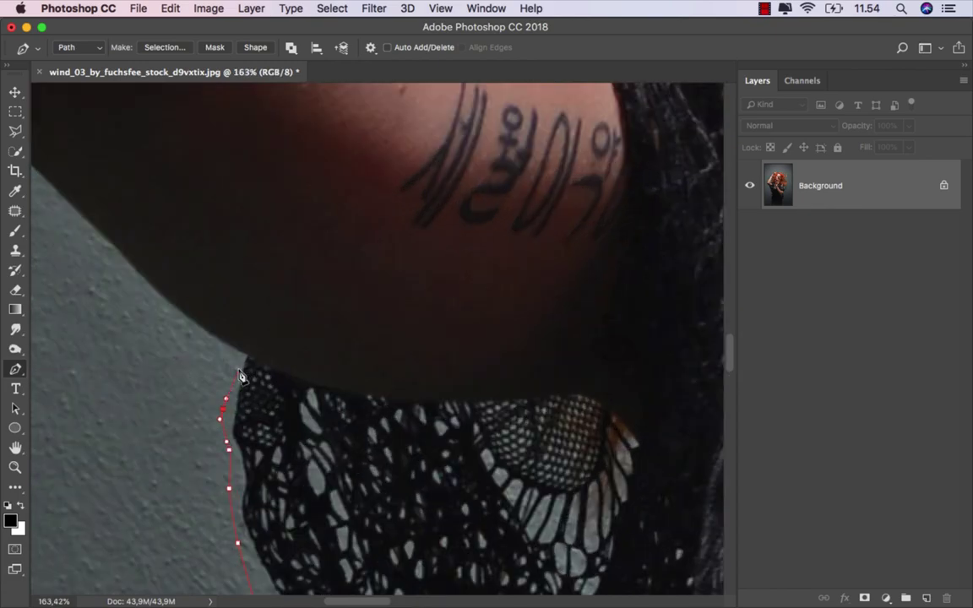
{"action": "left_click_drag", "start_coordinate": [249, 362], "coordinate": [364, 485]}
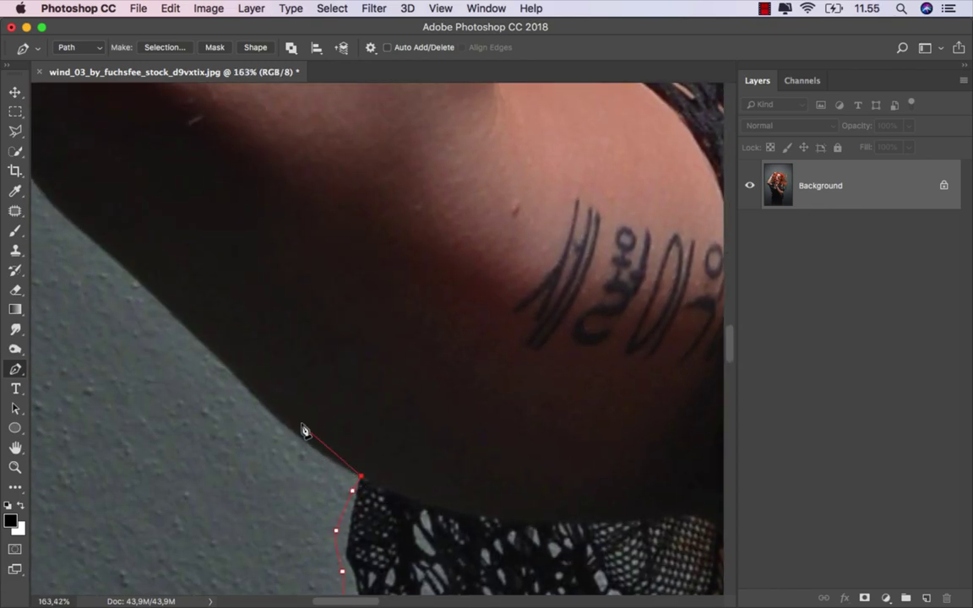
{"action": "mouse_move", "coordinate": [247, 386]}
{"action": "left_mouse_down"}
{"action": "mouse_move", "coordinate": [225, 363]}
{"action": "mouse_move", "coordinate": [172, 345]}
{"action": "left_mouse_up"}
{"action": "scroll", "coordinate": [203, 338], "scroll_direction": "up", "scroll_amount": 5}
{"action": "scroll", "coordinate": [203, 338], "scroll_direction": "left", "scroll_amount": 4}
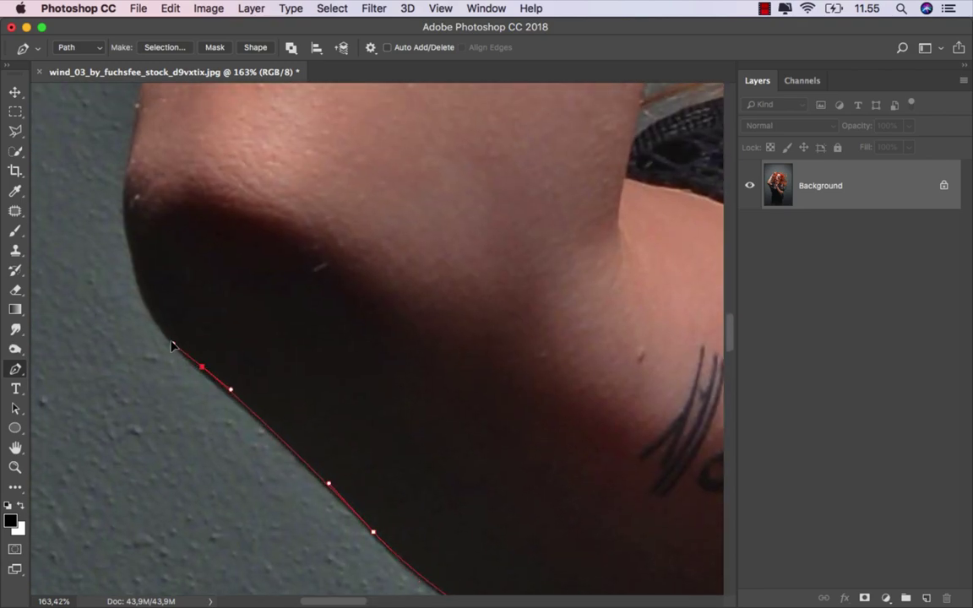
{"action": "left_click", "coordinate": [135, 256]}
{"action": "left_click", "coordinate": [126, 210]}
{"action": "mouse_move", "coordinate": [137, 128]}
{"action": "left_mouse_down"}
{"action": "mouse_move", "coordinate": [174, 347]}
{"action": "mouse_move", "coordinate": [148, 448]}
{"action": "left_mouse_up"}
{"action": "scroll", "coordinate": [148, 448], "scroll_direction": "down", "scroll_amount": 2}
Curve the path along the forearm edge toward the wrist.
{"action": "left_click_drag", "start_coordinate": [234, 257], "coordinate": [148, 457]}
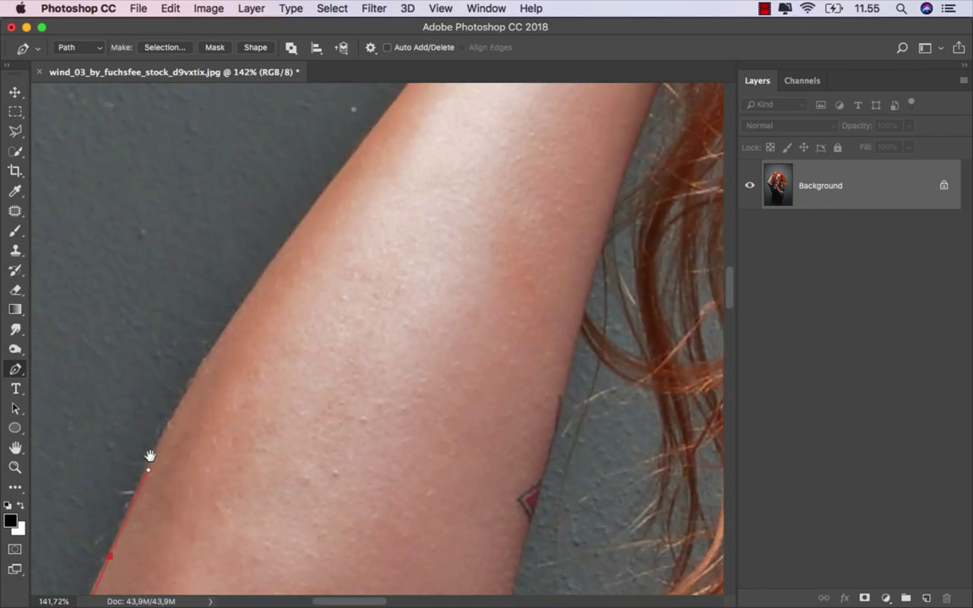
{"action": "left_click_drag", "start_coordinate": [255, 313], "coordinate": [259, 304]}
{"action": "left_click_drag", "start_coordinate": [332, 222], "coordinate": [351, 174]}
{"action": "scroll", "coordinate": [308, 262], "scroll_direction": "up", "scroll_amount": 5}
{"action": "scroll", "coordinate": [308, 262], "scroll_direction": "right", "scroll_amount": 4}
{"action": "scroll", "coordinate": [351, 173], "scroll_direction": "up", "scroll_amount": 5}
{"action": "scroll", "coordinate": [350, 173], "scroll_direction": "right", "scroll_amount": 2}
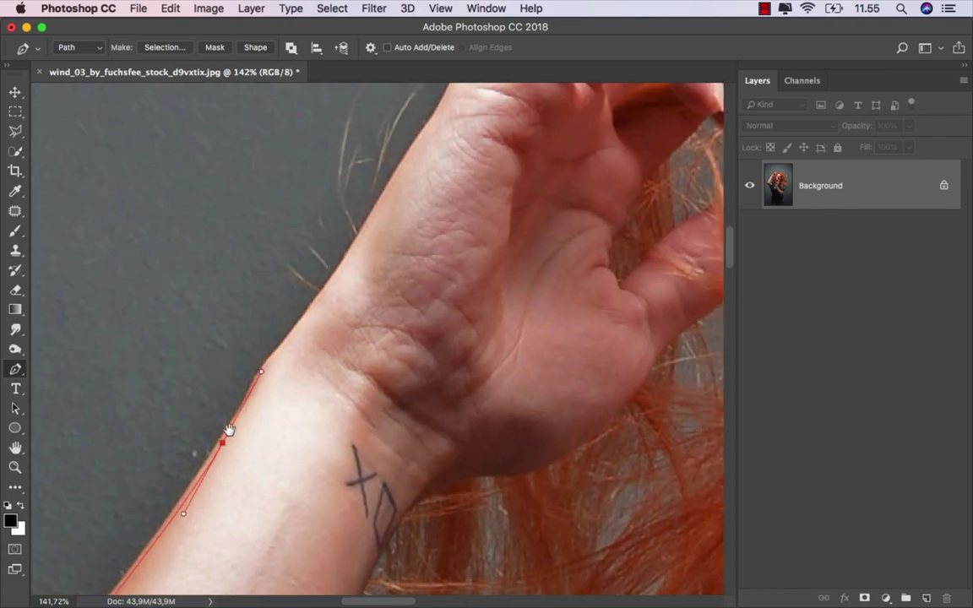
Continue the path over the wrist, back of the hand, knuckles and finger edge.
{"action": "left_click_drag", "start_coordinate": [252, 403], "coordinate": [289, 379]}
{"action": "scroll", "coordinate": [304, 355], "scroll_direction": "up", "scroll_amount": 3}
{"action": "scroll", "coordinate": [305, 354], "scroll_direction": "right", "scroll_amount": 1}
{"action": "left_click_drag", "start_coordinate": [320, 332], "coordinate": [354, 277]}
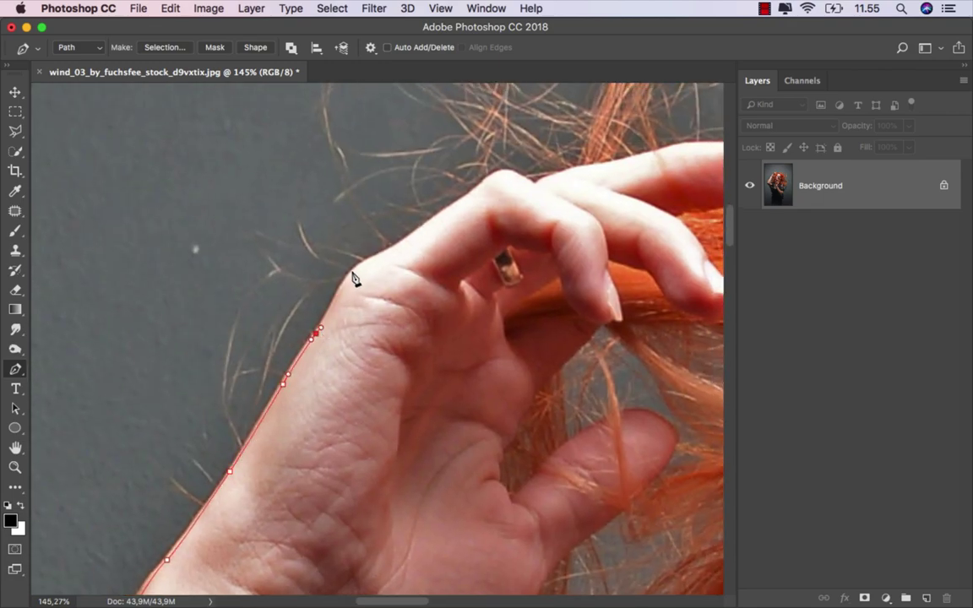
{"action": "scroll", "coordinate": [354, 276], "scroll_direction": "up", "scroll_amount": 3}
{"action": "scroll", "coordinate": [354, 276], "scroll_direction": "right", "scroll_amount": 2}
{"action": "left_click_drag", "start_coordinate": [200, 432], "coordinate": [207, 425]}
{"action": "left_click_drag", "start_coordinate": [263, 392], "coordinate": [279, 390]}
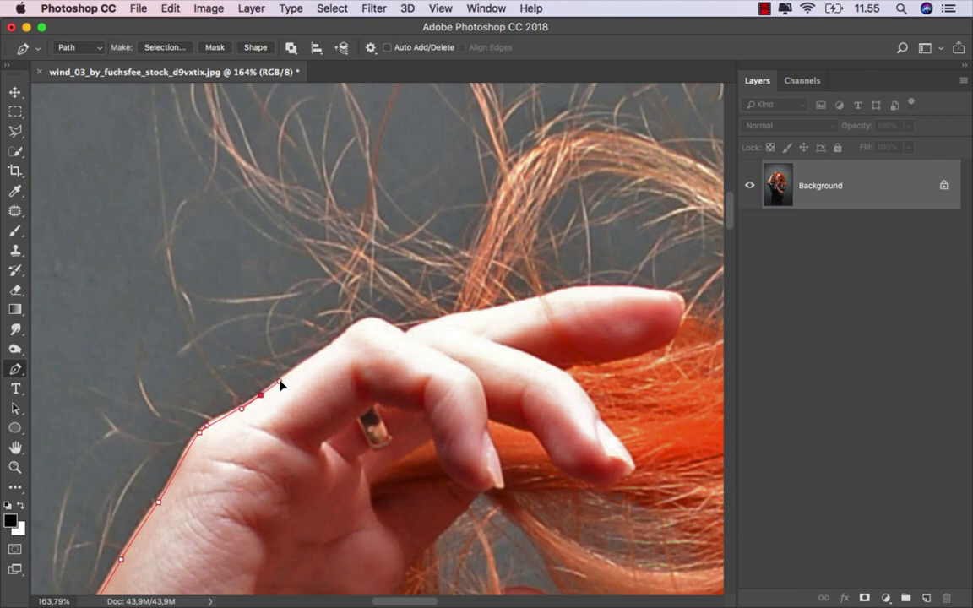
{"action": "left_click_drag", "start_coordinate": [339, 336], "coordinate": [347, 330]}
Extend the path along the finger top and curve it around the fingertip.
{"action": "scroll", "coordinate": [347, 334], "scroll_direction": "up", "scroll_amount": 3}
{"action": "left_click", "coordinate": [383, 317]}
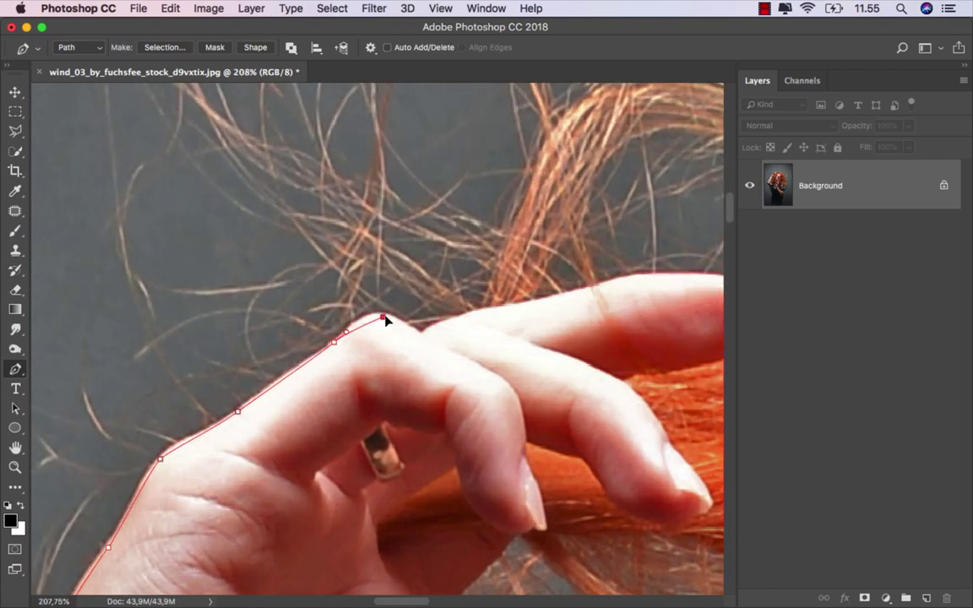
{"action": "left_click", "coordinate": [420, 333]}
{"action": "left_click_drag", "start_coordinate": [477, 314], "coordinate": [502, 310]}
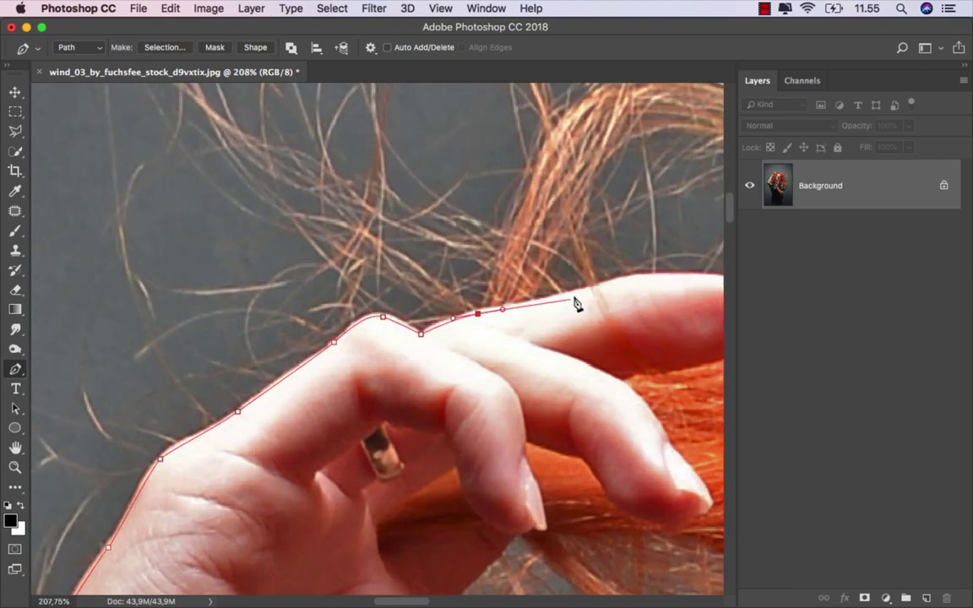
{"action": "scroll", "coordinate": [583, 298], "scroll_direction": "right", "scroll_amount": 5}
{"action": "scroll", "coordinate": [259, 413], "scroll_direction": "right", "scroll_amount": 5}
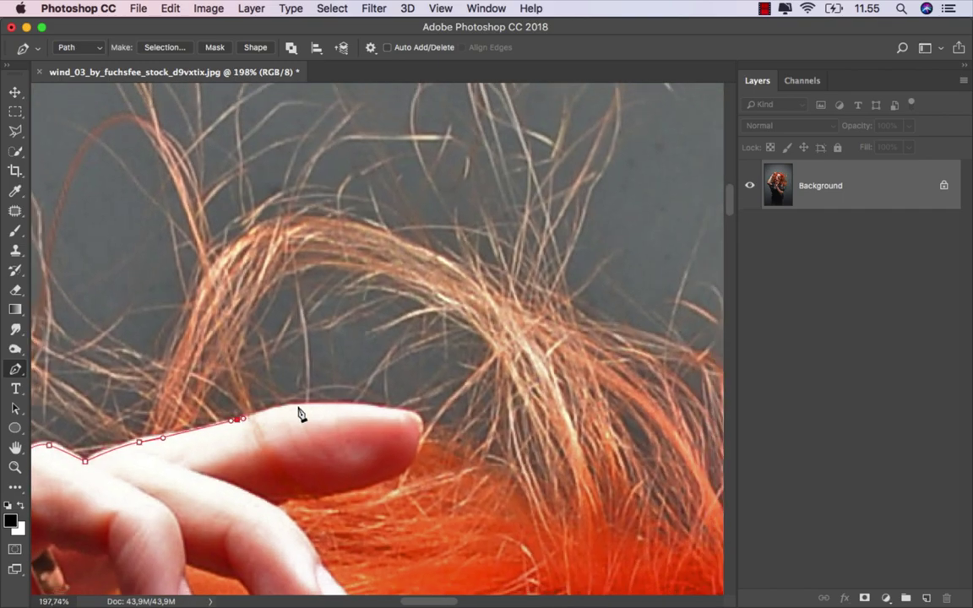
{"action": "left_click_drag", "start_coordinate": [420, 419], "coordinate": [424, 431]}
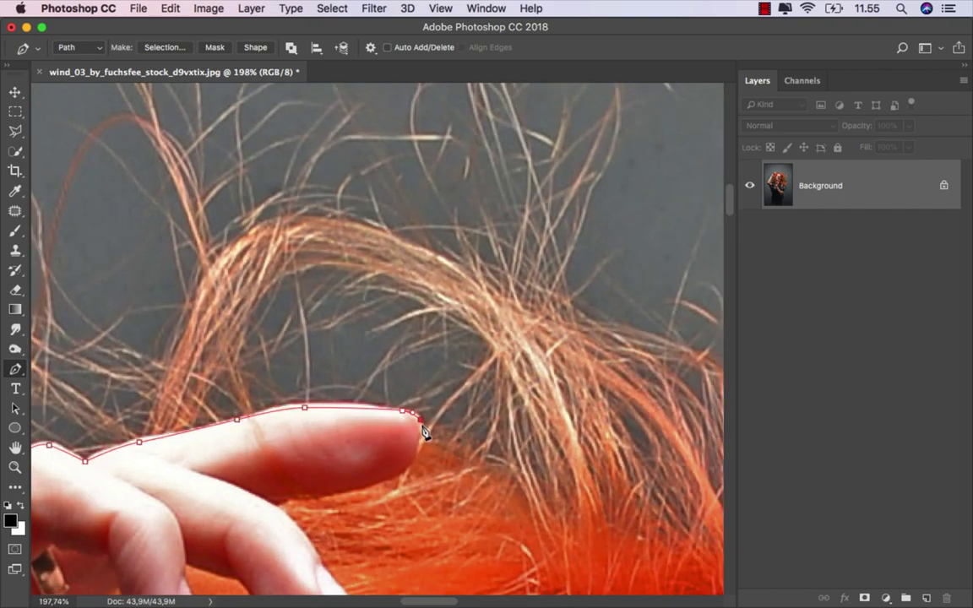
{"action": "scroll", "coordinate": [494, 355], "scroll_direction": "down", "scroll_amount": 2}
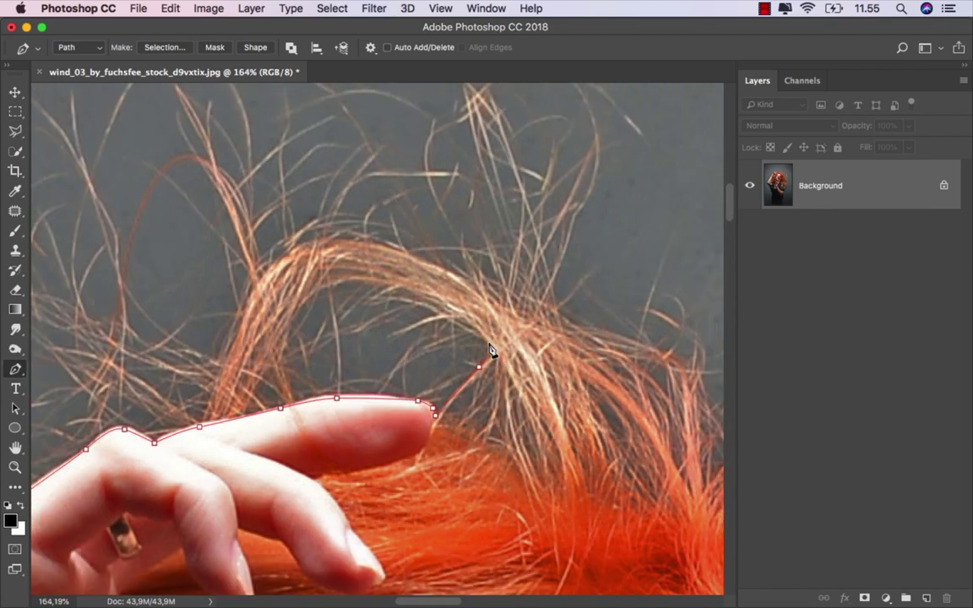
Trace anchors around the hair loop above the hand, ending with a curve.
{"action": "left_click", "coordinate": [380, 289]}
{"action": "left_click", "coordinate": [338, 284]}
{"action": "left_click", "coordinate": [314, 291]}
{"action": "left_click", "coordinate": [291, 316]}
{"action": "left_click", "coordinate": [273, 349]}
{"action": "left_click_drag", "start_coordinate": [254, 385], "coordinate": [245, 414]}
{"action": "scroll", "coordinate": [207, 414], "scroll_direction": "down", "scroll_amount": 4}
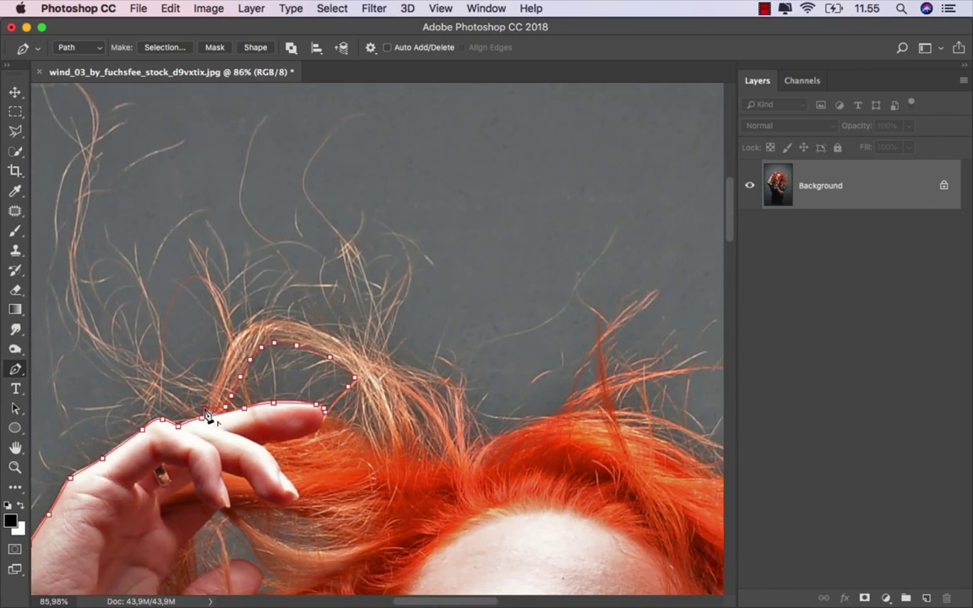
Add corner and curved anchors up the hair outline.
{"action": "left_click", "coordinate": [101, 360]}
{"action": "left_click", "coordinate": [72, 314]}
{"action": "left_click_drag", "start_coordinate": [71, 258], "coordinate": [85, 274]}
{"action": "left_click", "coordinate": [370, 334]}
{"action": "left_click_drag", "start_coordinate": [407, 351], "coordinate": [417, 354]}
{"action": "left_click_drag", "start_coordinate": [553, 395], "coordinate": [321, 320]}
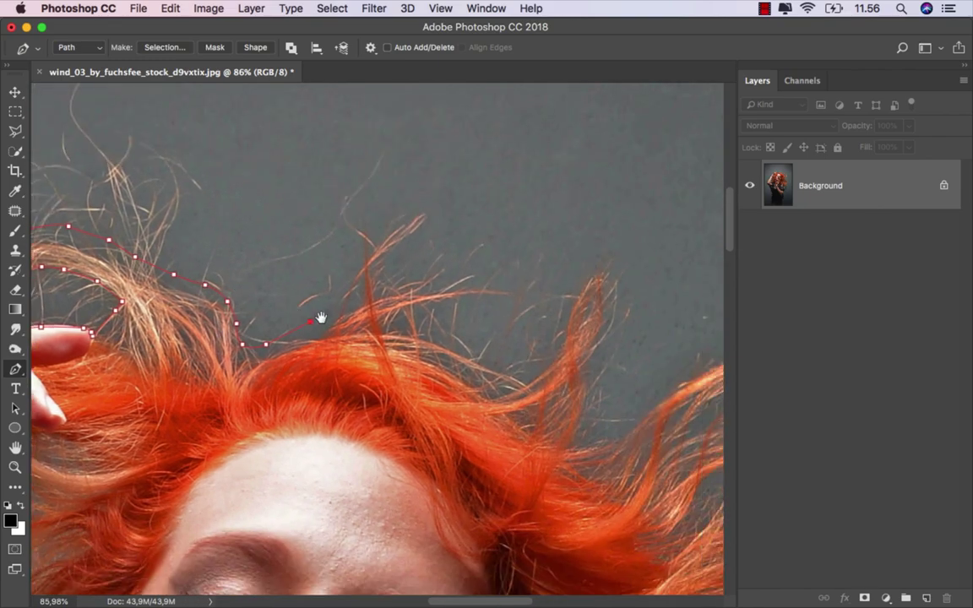
{"action": "scroll", "coordinate": [321, 319], "scroll_direction": "down", "scroll_amount": 3}
Trace the top of the hair and curve around a flying strand's tip.
{"action": "left_click", "coordinate": [330, 302]}
{"action": "left_click", "coordinate": [353, 268]}
{"action": "left_click", "coordinate": [385, 253]}
{"action": "left_click_drag", "start_coordinate": [391, 265], "coordinate": [388, 273]}
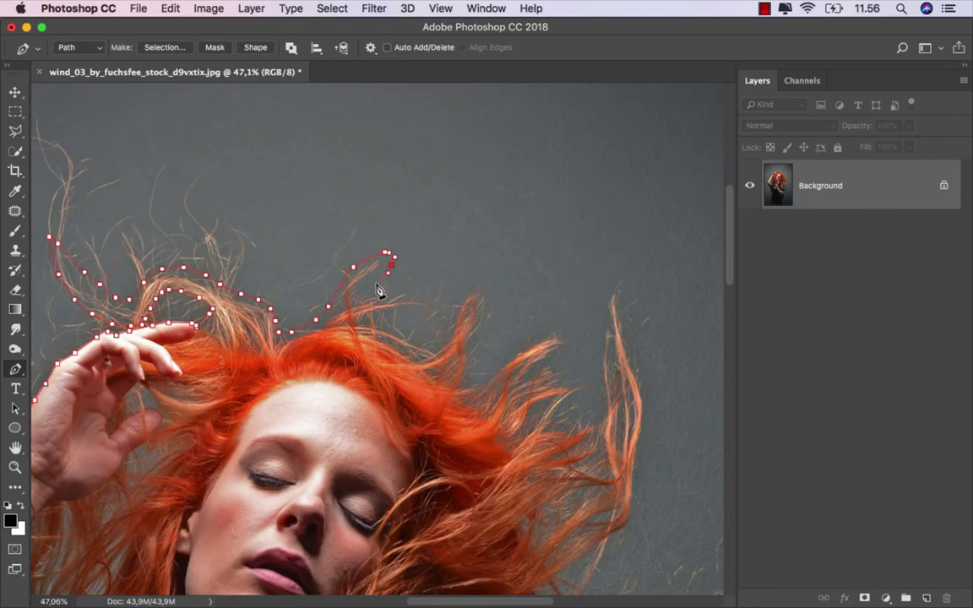
{"action": "left_click", "coordinate": [447, 313]}
{"action": "left_click_drag", "start_coordinate": [464, 286], "coordinate": [472, 283]}
Place six anchors down the right-hand hair strand.
{"action": "left_click", "coordinate": [635, 304]}
{"action": "left_click", "coordinate": [642, 362]}
{"action": "left_click", "coordinate": [646, 404]}
{"action": "left_click", "coordinate": [644, 438]}
{"action": "left_click", "coordinate": [642, 453]}
{"action": "left_click", "coordinate": [642, 473]}
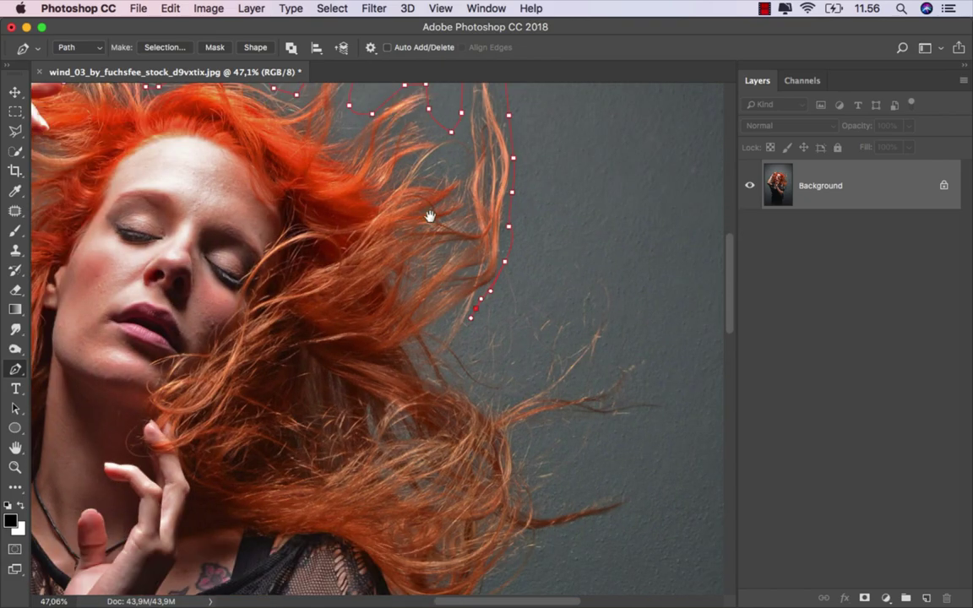
{"action": "left_click_drag", "start_coordinate": [602, 564], "coordinate": [380, 245]}
{"action": "scroll", "coordinate": [433, 224], "scroll_direction": "down", "scroll_amount": 3}
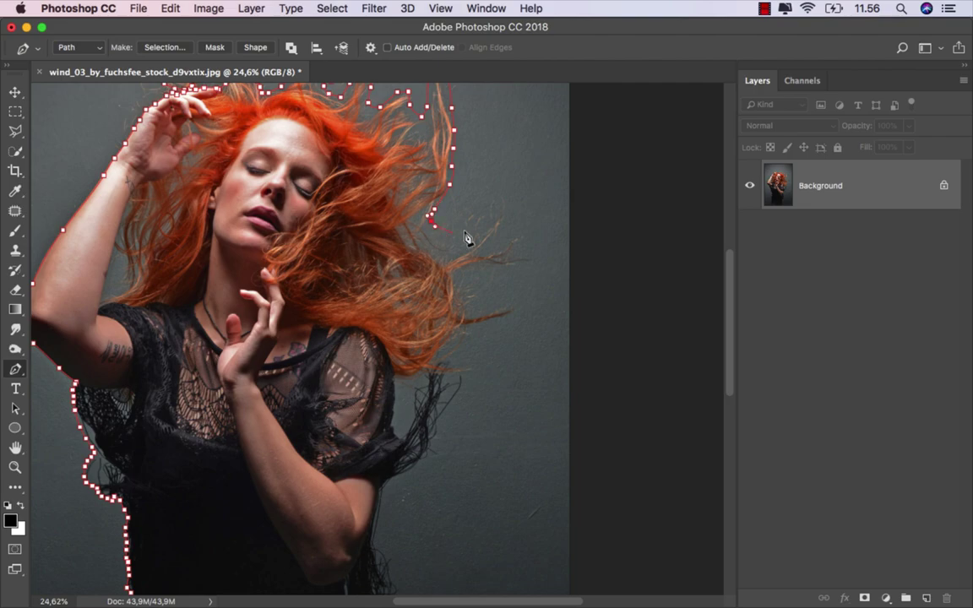
Trace anchors down the windblown right-side hair strands toward the scarf.
{"action": "left_click", "coordinate": [519, 235]}
{"action": "left_click", "coordinate": [504, 245]}
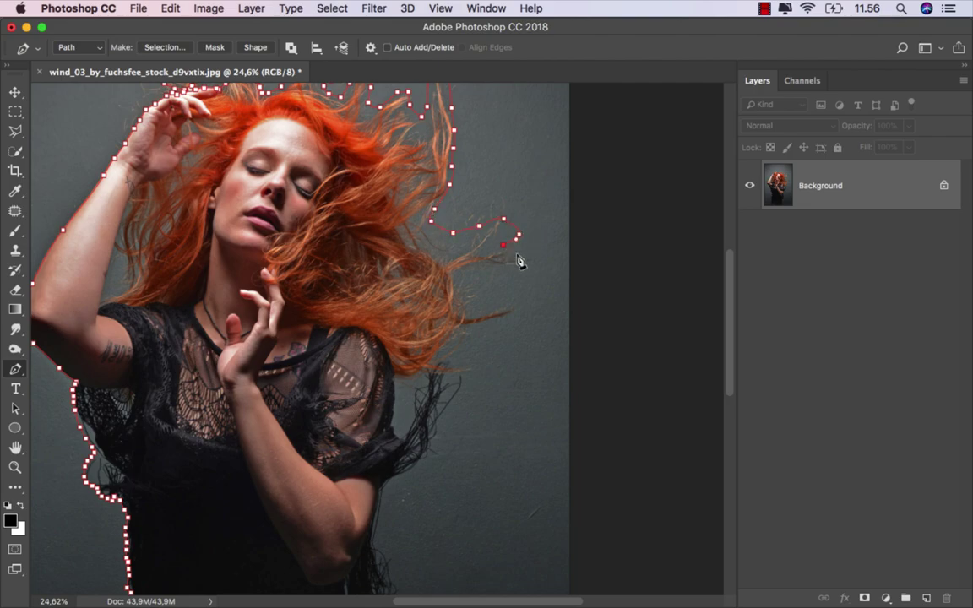
{"action": "left_click", "coordinate": [469, 306]}
{"action": "left_click", "coordinate": [509, 307]}
{"action": "left_click", "coordinate": [500, 322]}
{"action": "left_click", "coordinate": [472, 326]}
{"action": "left_click", "coordinate": [445, 346]}
{"action": "scroll", "coordinate": [434, 363], "scroll_direction": "up", "scroll_amount": 1}
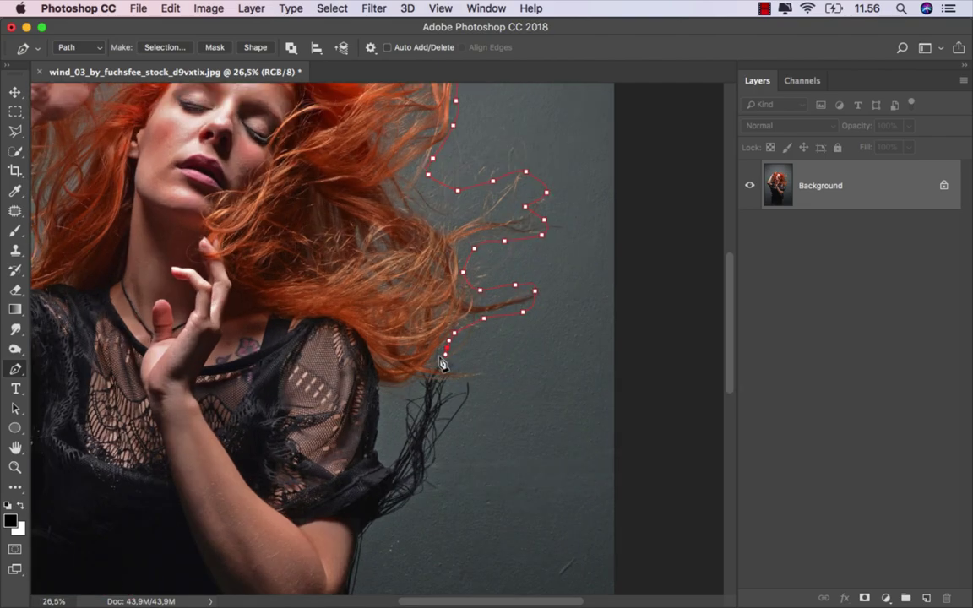
{"action": "scroll", "coordinate": [442, 363], "scroll_direction": "up", "scroll_amount": 3}
{"action": "left_click", "coordinate": [350, 355]}
Trace three anchors down the scarf edge below the hair.
{"action": "scroll", "coordinate": [334, 359], "scroll_direction": "up", "scroll_amount": 5}
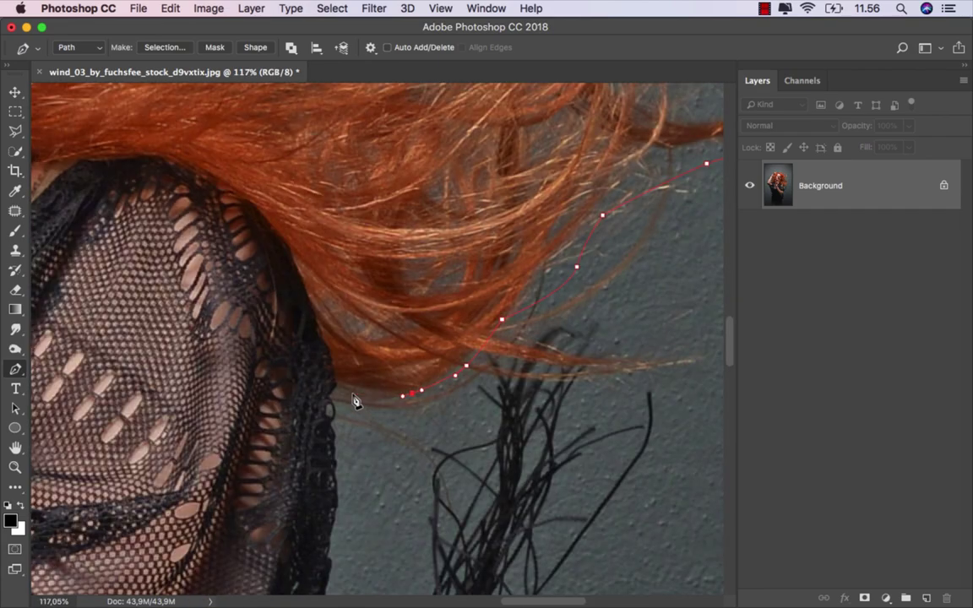
{"action": "left_click_drag", "start_coordinate": [347, 286], "coordinate": [354, 118]}
{"action": "scroll", "coordinate": [354, 246], "scroll_direction": "down", "scroll_amount": 2}
{"action": "left_click", "coordinate": [352, 245]}
{"action": "left_click", "coordinate": [350, 275]}
{"action": "left_click", "coordinate": [352, 298]}
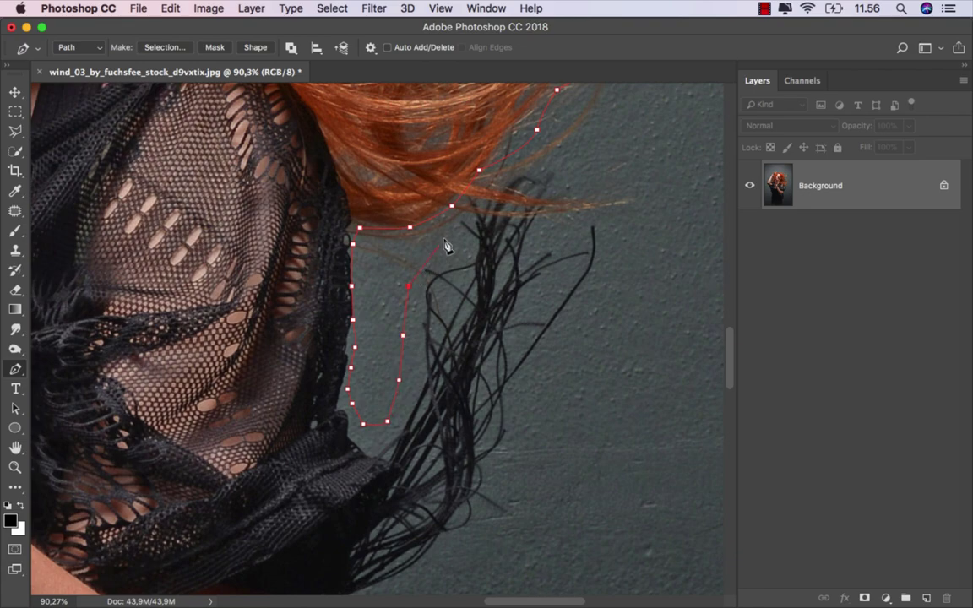
Extend the path past its end with anchors and a curved point on the scarf fringe.
{"action": "scroll", "coordinate": [447, 246], "scroll_direction": "down", "scroll_amount": 2}
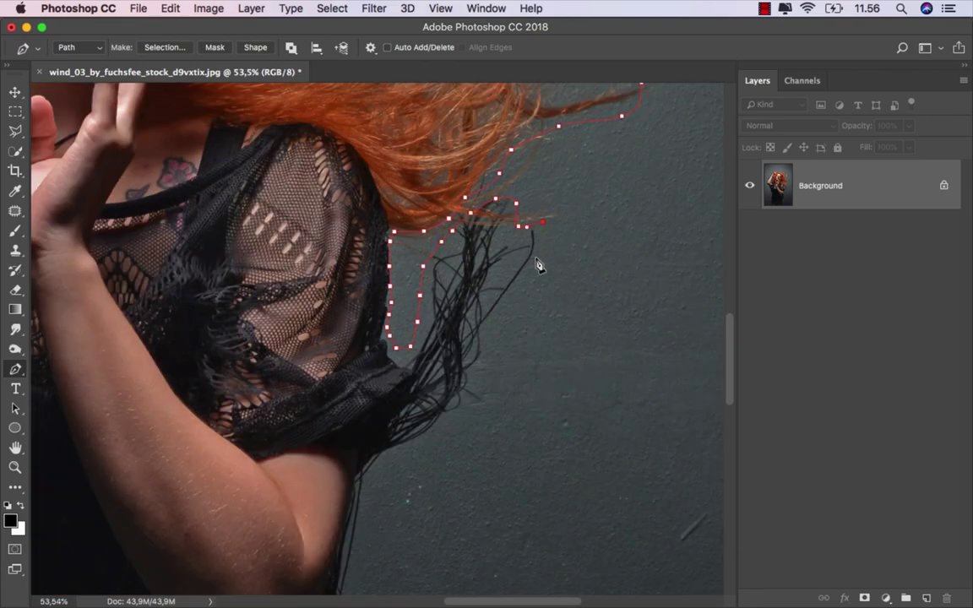
{"action": "left_click_drag", "start_coordinate": [373, 469], "coordinate": [407, 178]}
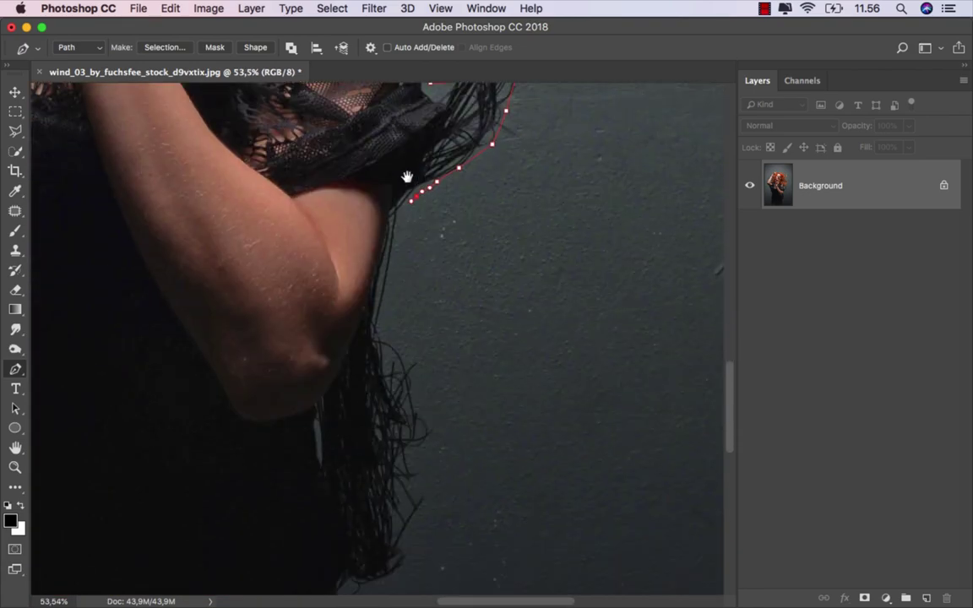
{"action": "scroll", "coordinate": [410, 186], "scroll_direction": "down", "scroll_amount": 1}
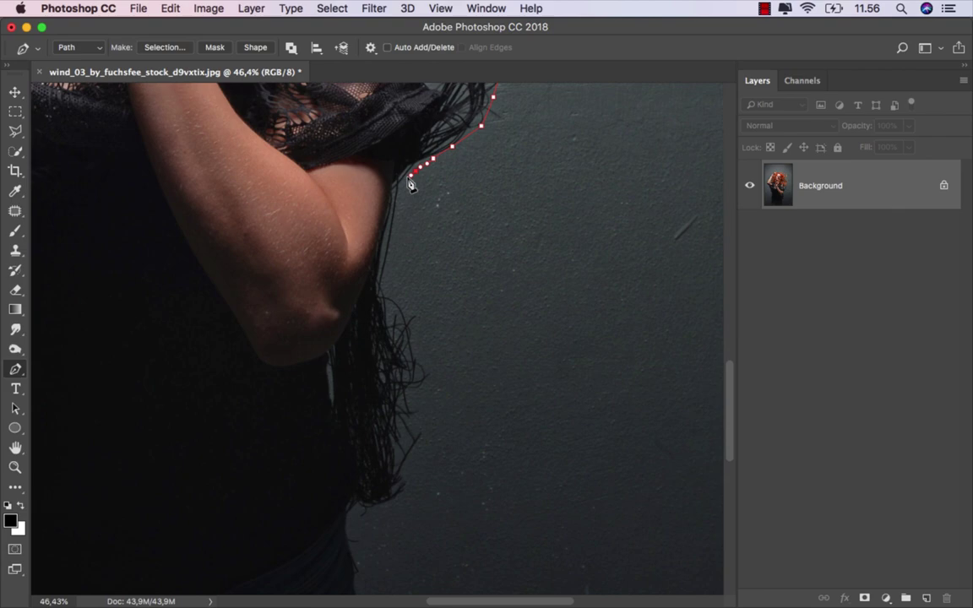
{"action": "left_click", "coordinate": [418, 330]}
{"action": "left_click", "coordinate": [424, 354]}
{"action": "left_click_drag", "start_coordinate": [427, 380], "coordinate": [432, 239]}
Continue anchors down and around the curve of the scarf fringe edge.
{"action": "scroll", "coordinate": [432, 241], "scroll_direction": "down", "scroll_amount": 1}
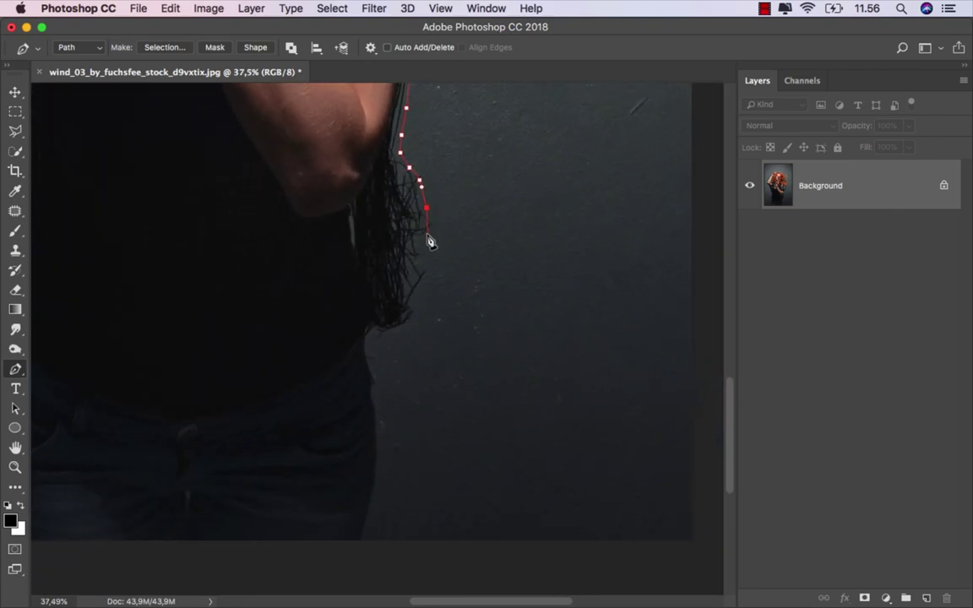
{"action": "left_click", "coordinate": [428, 249]}
{"action": "left_click", "coordinate": [422, 306]}
{"action": "left_click", "coordinate": [408, 332]}
{"action": "left_click", "coordinate": [387, 336]}
Carry the path along the fringe bottom to the body and down its edge.
{"action": "scroll", "coordinate": [376, 335], "scroll_direction": "up", "scroll_amount": 1}
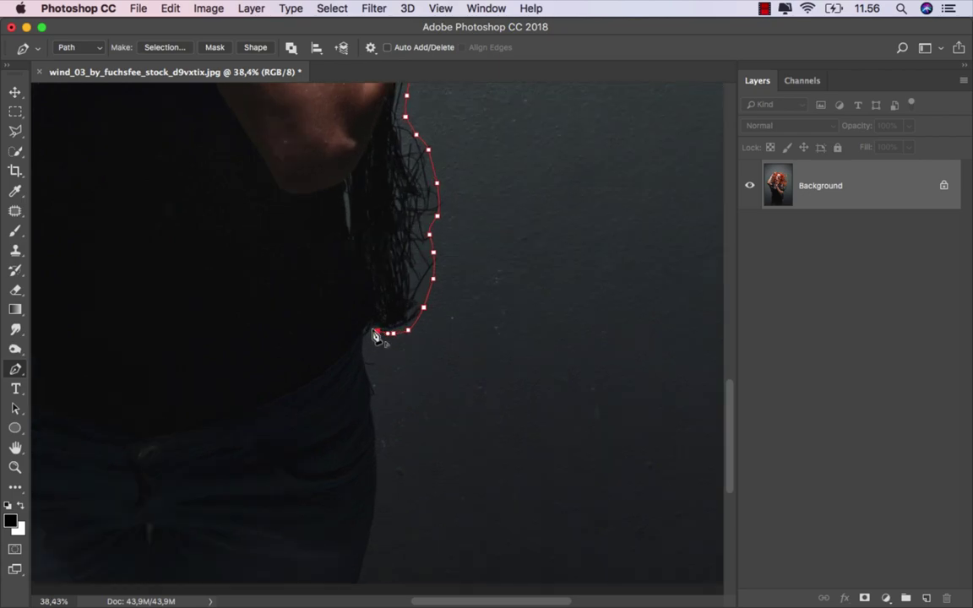
{"action": "scroll", "coordinate": [377, 335], "scroll_direction": "up", "scroll_amount": 5}
{"action": "left_click", "coordinate": [362, 333]}
{"action": "left_click", "coordinate": [348, 348]}
{"action": "left_click", "coordinate": [329, 368]}
{"action": "left_click", "coordinate": [324, 374]}
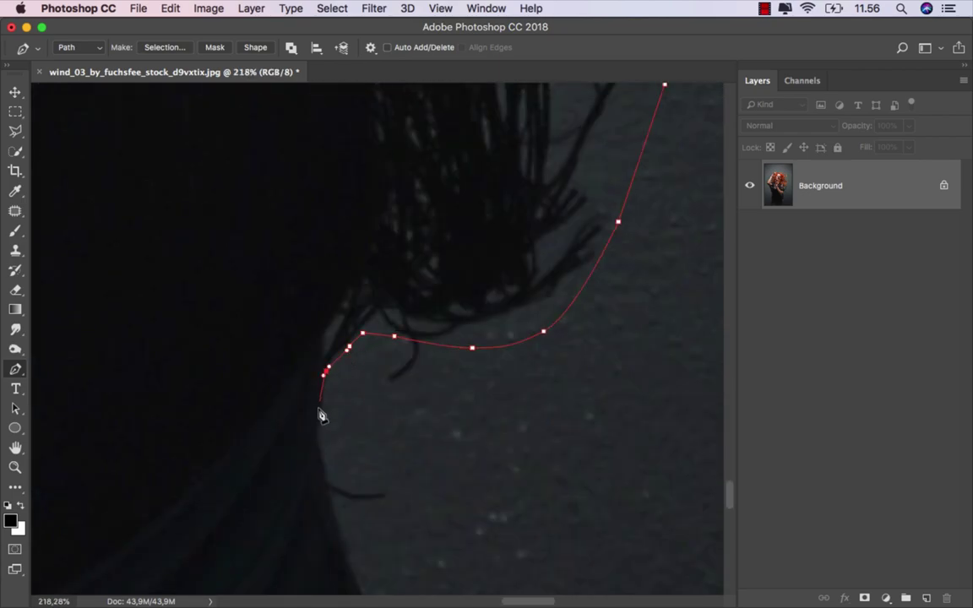
{"action": "left_click", "coordinate": [318, 407]}
{"action": "left_click", "coordinate": [313, 437]}
{"action": "left_click", "coordinate": [316, 457]}
Curve the path down the body's right side to the bottom of the image.
{"action": "scroll", "coordinate": [302, 304], "scroll_direction": "down", "scroll_amount": 5}
{"action": "scroll", "coordinate": [300, 201], "scroll_direction": "down", "scroll_amount": 1}
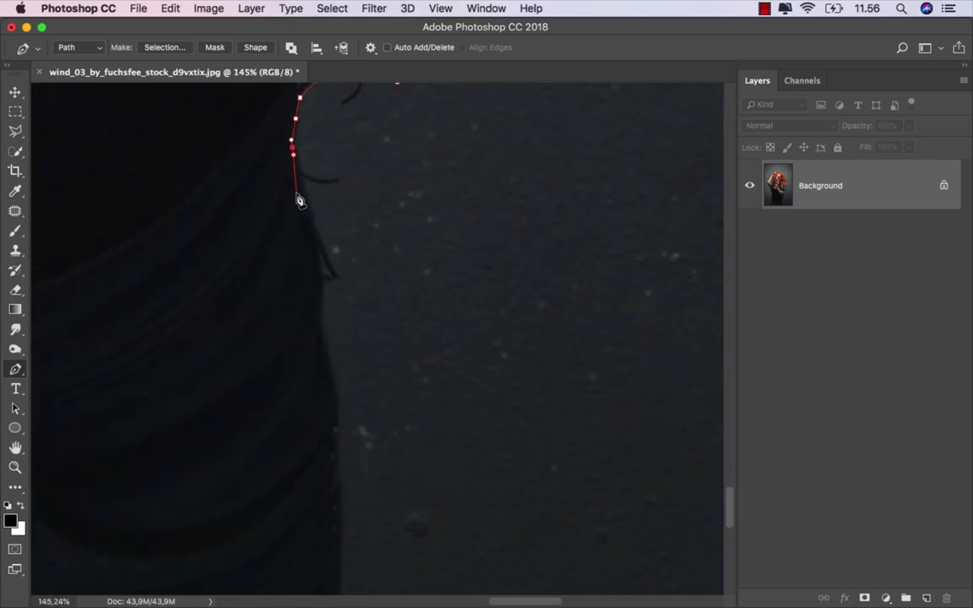
{"action": "left_click_drag", "start_coordinate": [311, 229], "coordinate": [312, 239]}
{"action": "left_click_drag", "start_coordinate": [318, 297], "coordinate": [315, 317]}
{"action": "mouse_move", "coordinate": [328, 363]}
{"action": "left_mouse_down"}
{"action": "mouse_move", "coordinate": [332, 376]}
{"action": "mouse_move", "coordinate": [391, 190]}
{"action": "mouse_move", "coordinate": [393, 257]}
{"action": "left_mouse_up"}
{"action": "scroll", "coordinate": [392, 192], "scroll_direction": "down", "scroll_amount": 2}
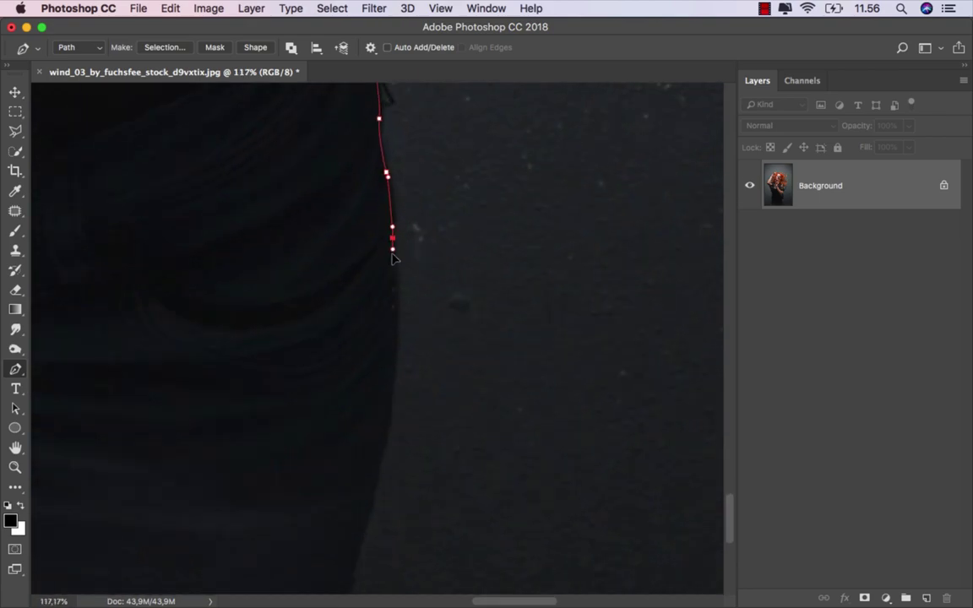
{"action": "mouse_move", "coordinate": [392, 390]}
{"action": "left_mouse_down"}
{"action": "mouse_move", "coordinate": [382, 445]}
{"action": "mouse_move", "coordinate": [437, 205]}
{"action": "left_mouse_up"}
{"action": "left_click_drag", "start_coordinate": [419, 286], "coordinate": [411, 319]}
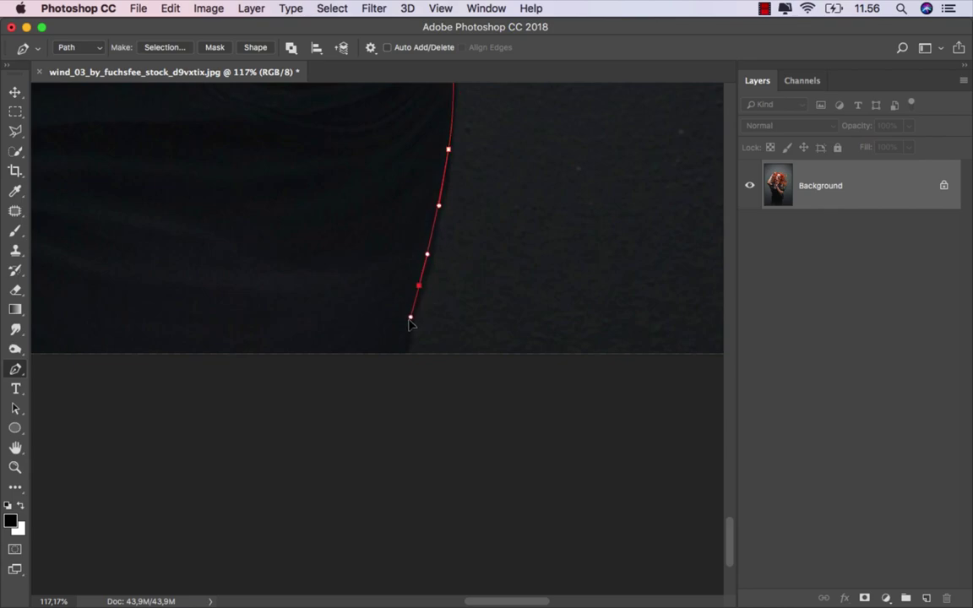
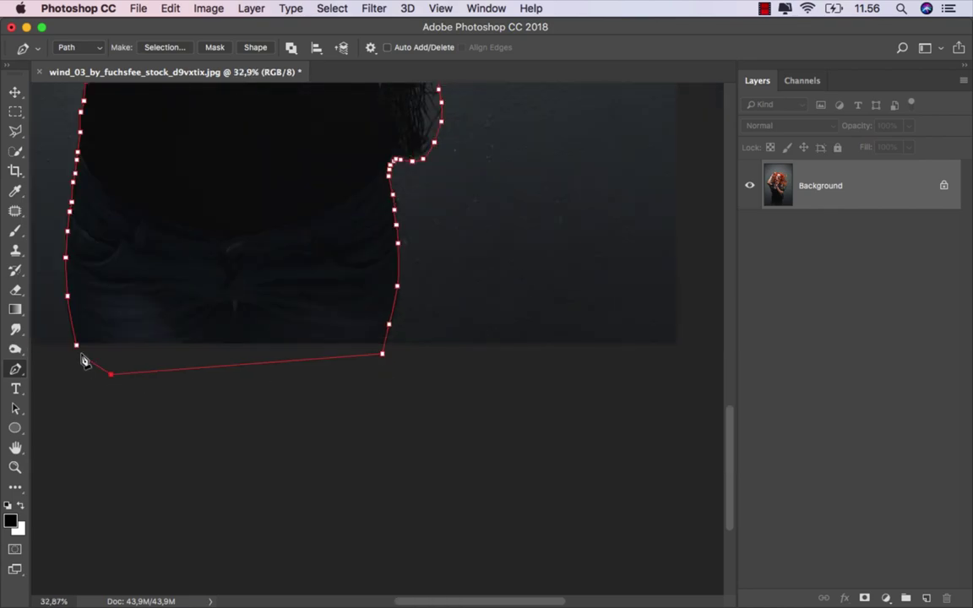
Close the pen path on the woman's outline at its starting anchor.
{"action": "left_click", "coordinate": [77, 352]}
{"action": "scroll", "coordinate": [388, 406], "scroll_direction": "down", "scroll_amount": 1}
{"action": "scroll", "coordinate": [389, 405], "scroll_direction": "down", "scroll_amount": 4}
{"action": "scroll", "coordinate": [388, 406], "scroll_direction": "up", "scroll_amount": 1}
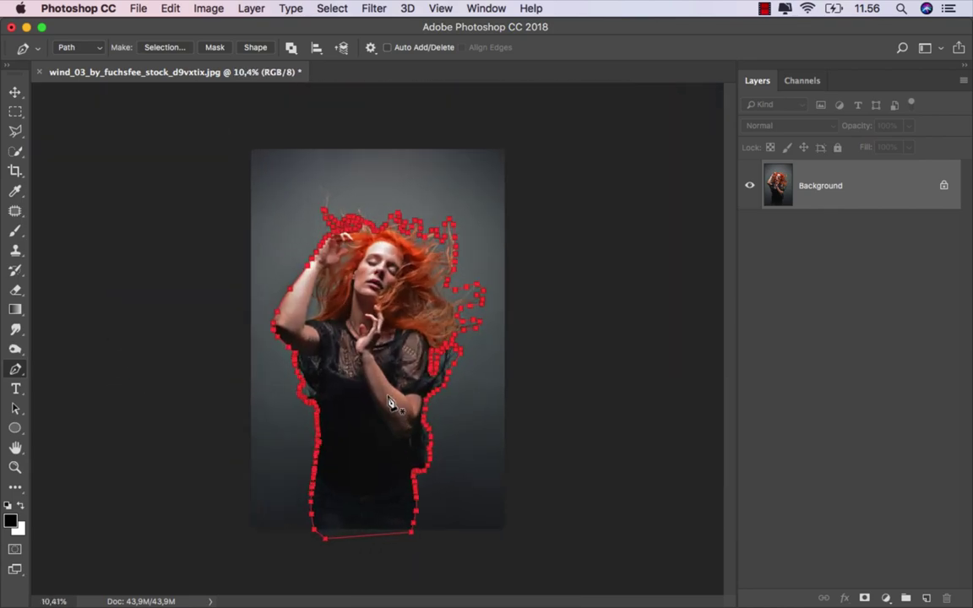
{"action": "scroll", "coordinate": [397, 388], "scroll_direction": "up", "scroll_amount": 1}
{"action": "scroll", "coordinate": [355, 397], "scroll_direction": "up", "scroll_amount": 3}
{"action": "scroll", "coordinate": [287, 406], "scroll_direction": "up", "scroll_amount": 2}
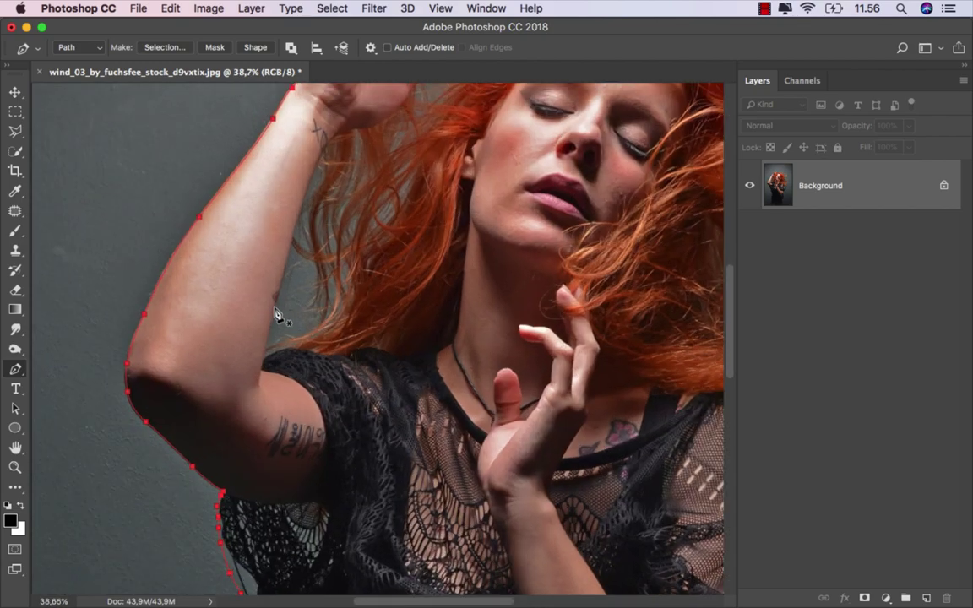
{"action": "scroll", "coordinate": [262, 414], "scroll_direction": "up", "scroll_amount": 2}
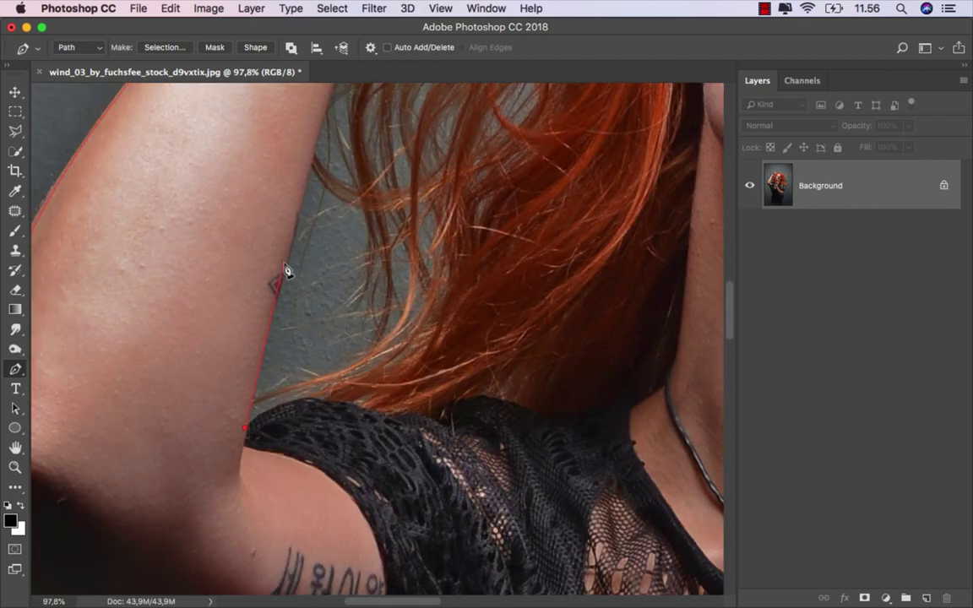
{"action": "scroll", "coordinate": [295, 233], "scroll_direction": "up", "scroll_amount": 5}
{"action": "scroll", "coordinate": [279, 246], "scroll_direction": "up", "scroll_amount": 1}
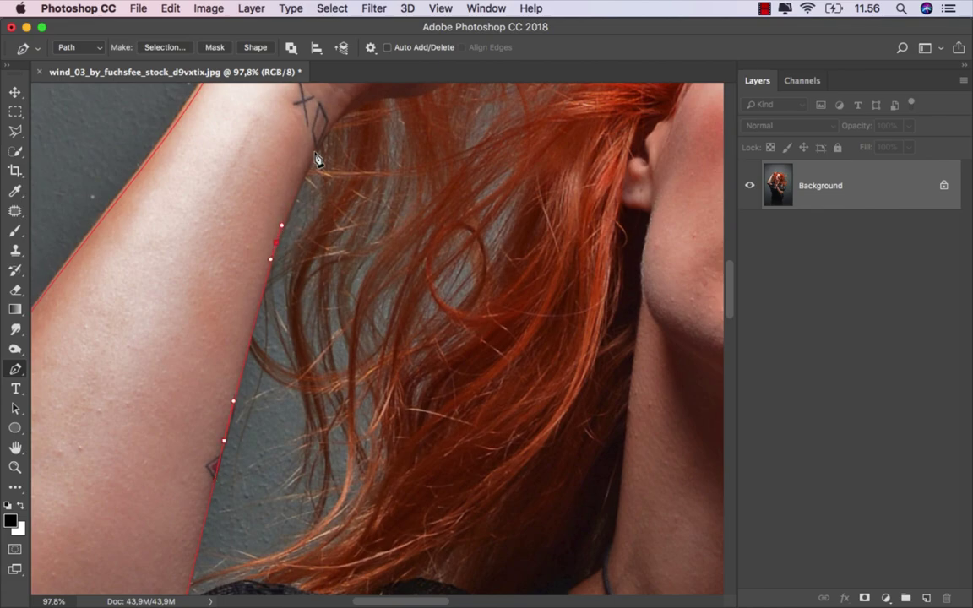
Add path anchors along the hair edge between the raised arm and head, down to the shoulder.
{"action": "mouse_move", "coordinate": [323, 189]}
{"action": "left_mouse_down"}
{"action": "mouse_move", "coordinate": [285, 332]}
{"action": "mouse_move", "coordinate": [262, 353]}
{"action": "left_mouse_up"}
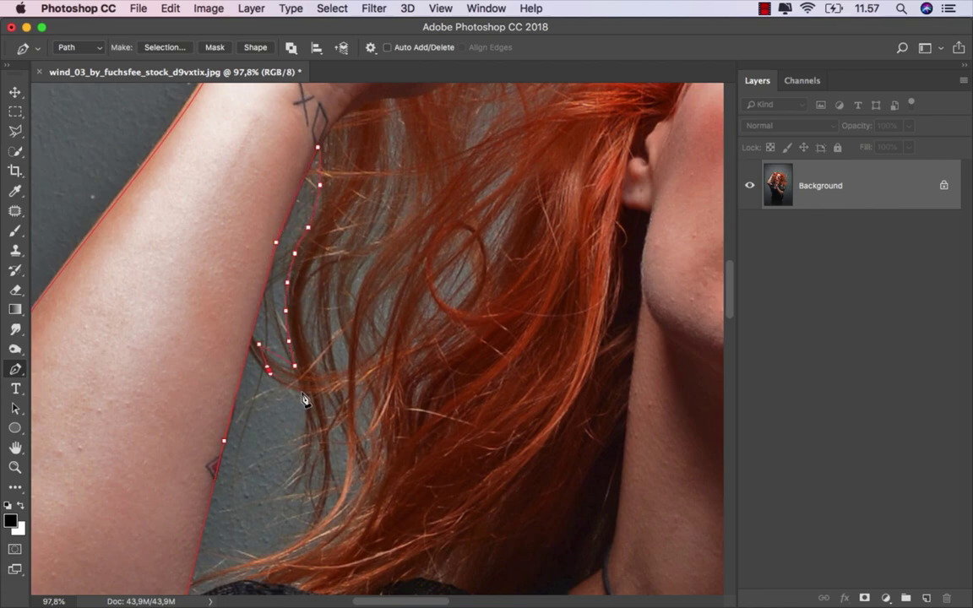
{"action": "scroll", "coordinate": [304, 401], "scroll_direction": "down", "scroll_amount": 5}
{"action": "left_click", "coordinate": [190, 392]}
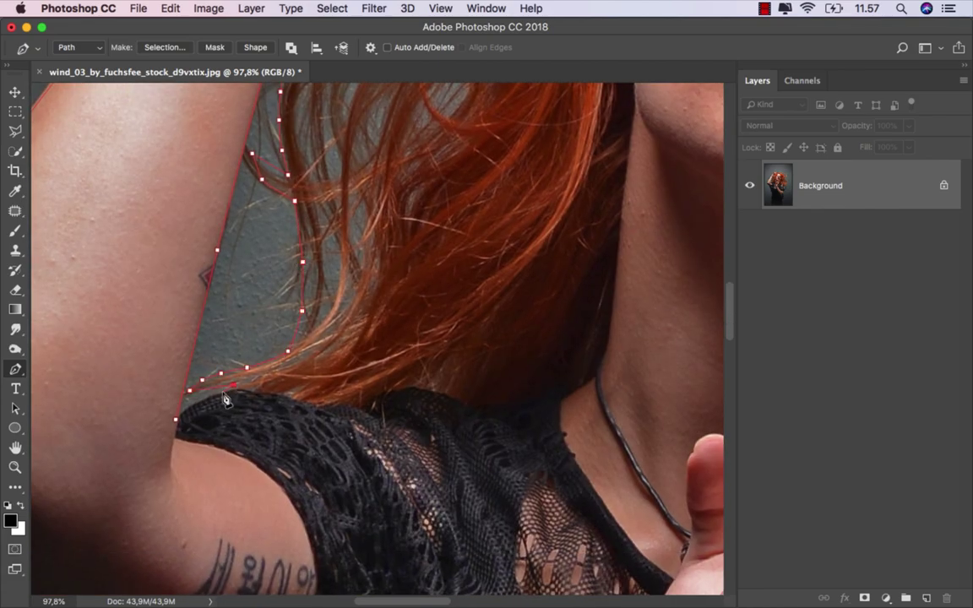
{"action": "key", "text": "super+0"}
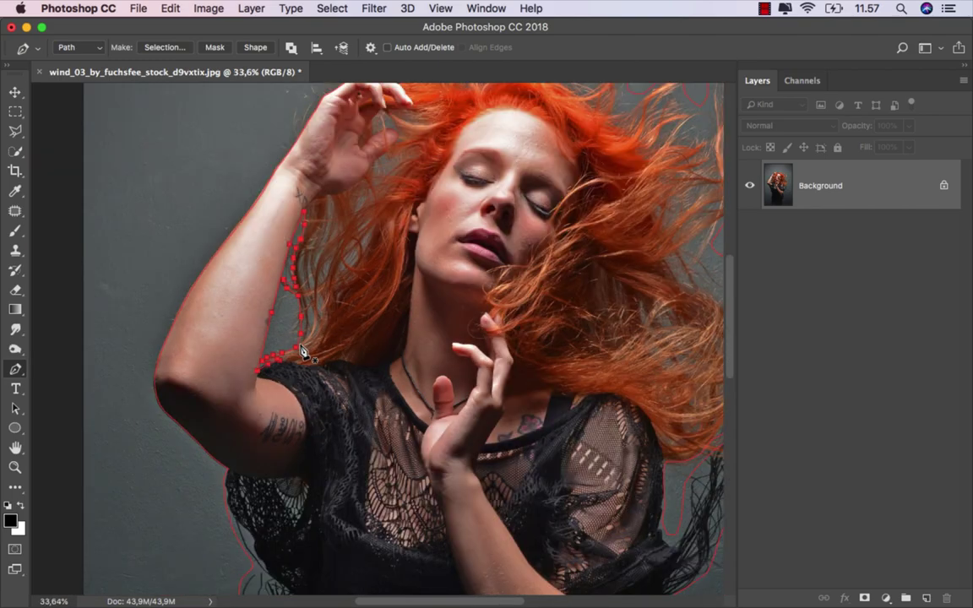
{"action": "scroll", "coordinate": [312, 345], "scroll_direction": "down", "scroll_amount": 2}
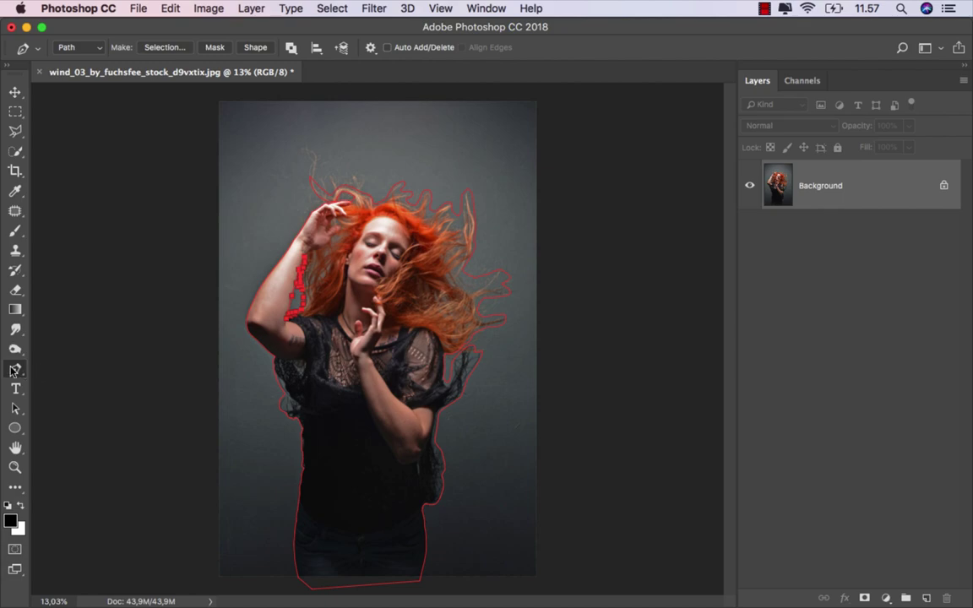
Turn the path into a 0.5 px feathered selection and make it Layer 0's layer mask.
{"action": "right_click", "coordinate": [392, 202]}
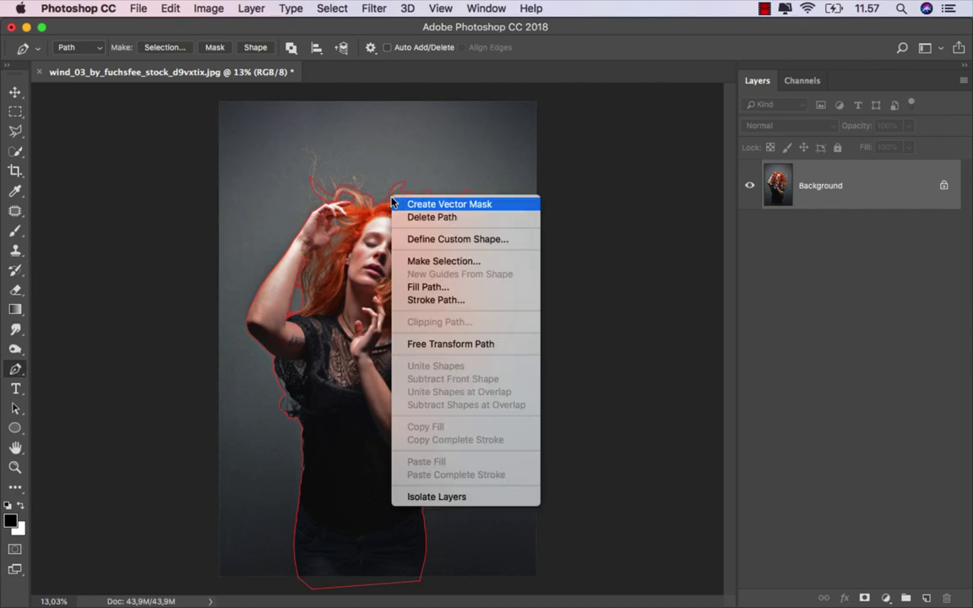
{"action": "left_click", "coordinate": [478, 263]}
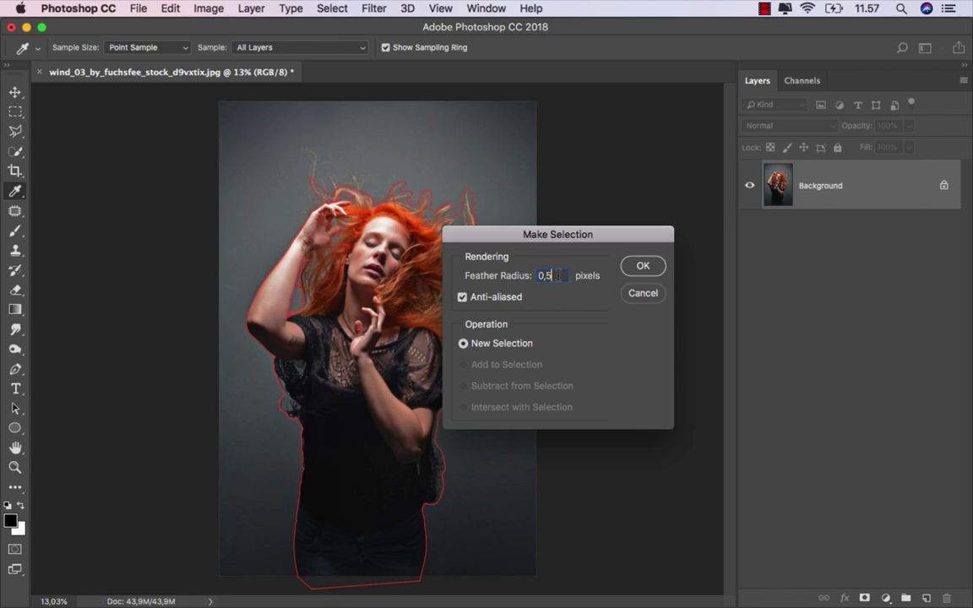
{"action": "left_click", "coordinate": [644, 267]}
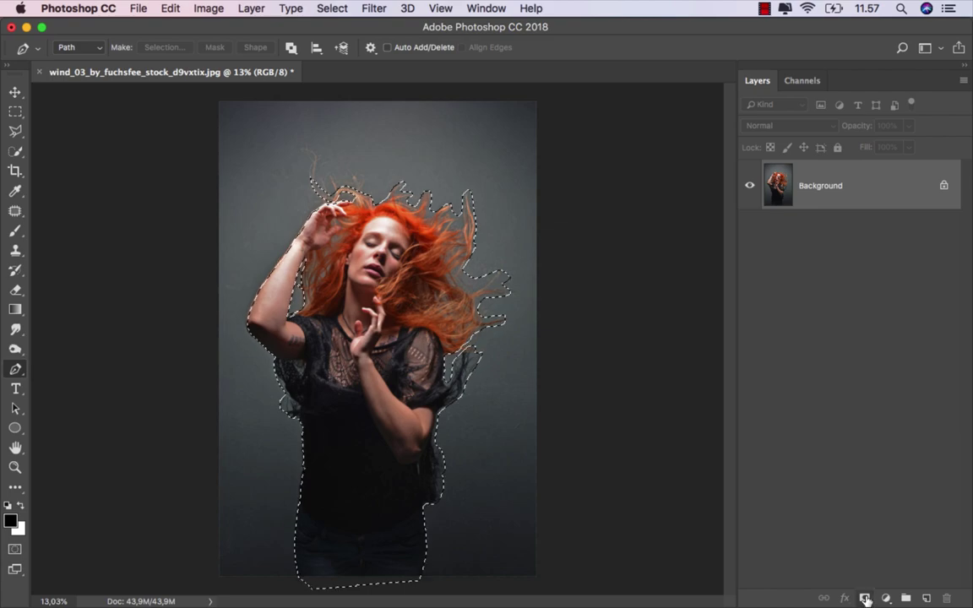
{"action": "left_click", "coordinate": [865, 598]}
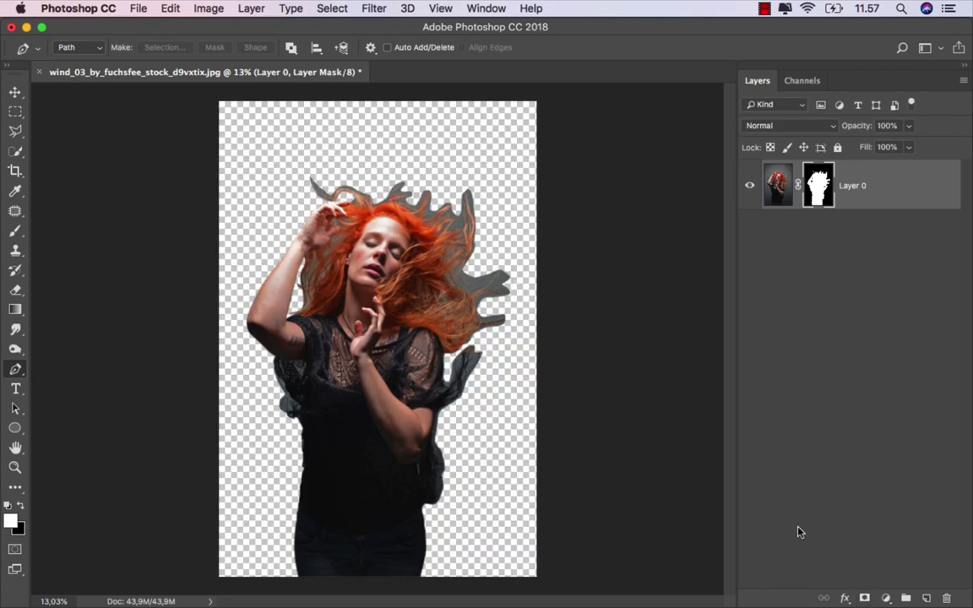
{"action": "right_click", "coordinate": [819, 187]}
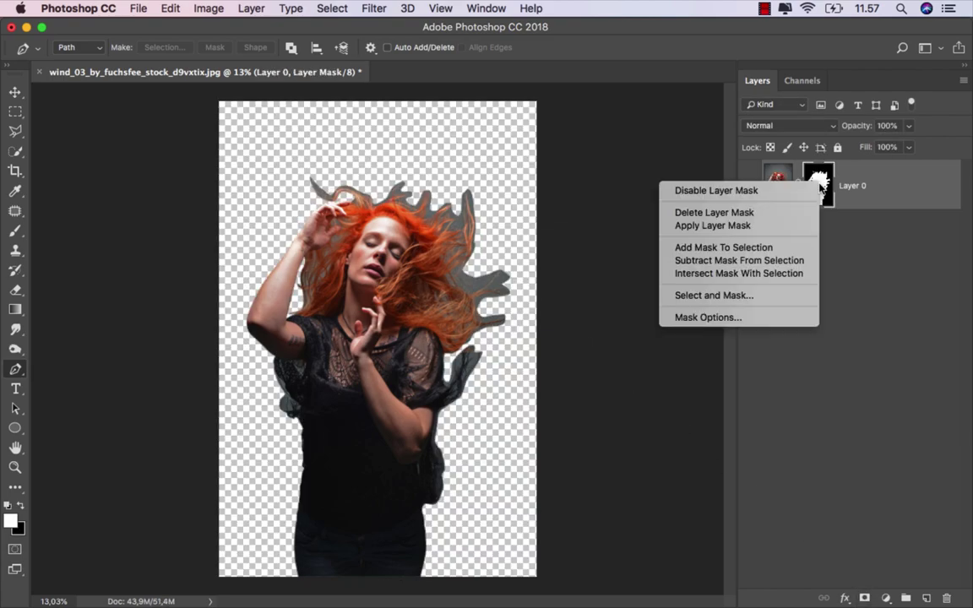
Open Layer 0's mask in Select and Mask with the overlay colour set to dark green 1c570d.
{"action": "left_click", "coordinate": [754, 296]}
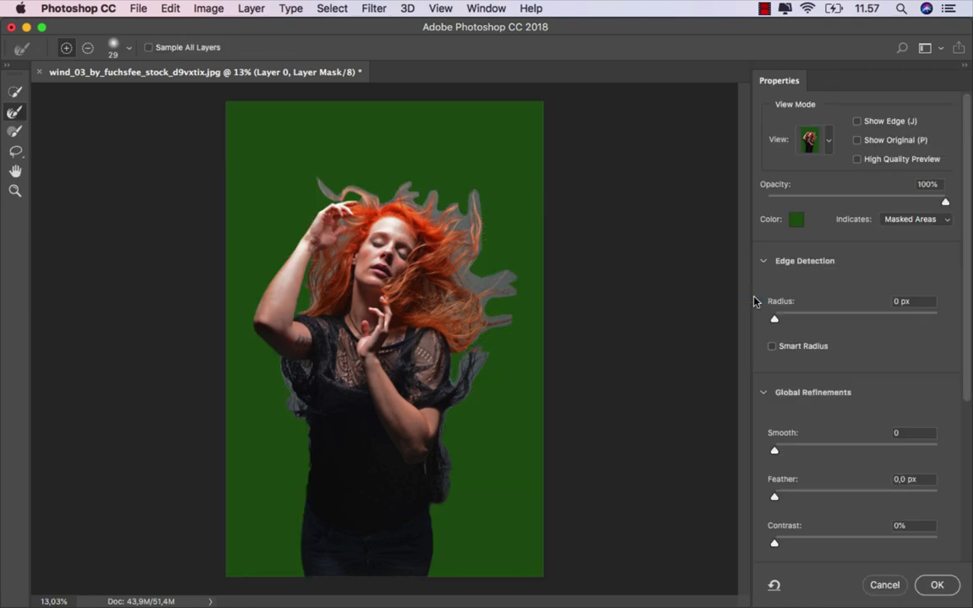
{"action": "left_click", "coordinate": [796, 219]}
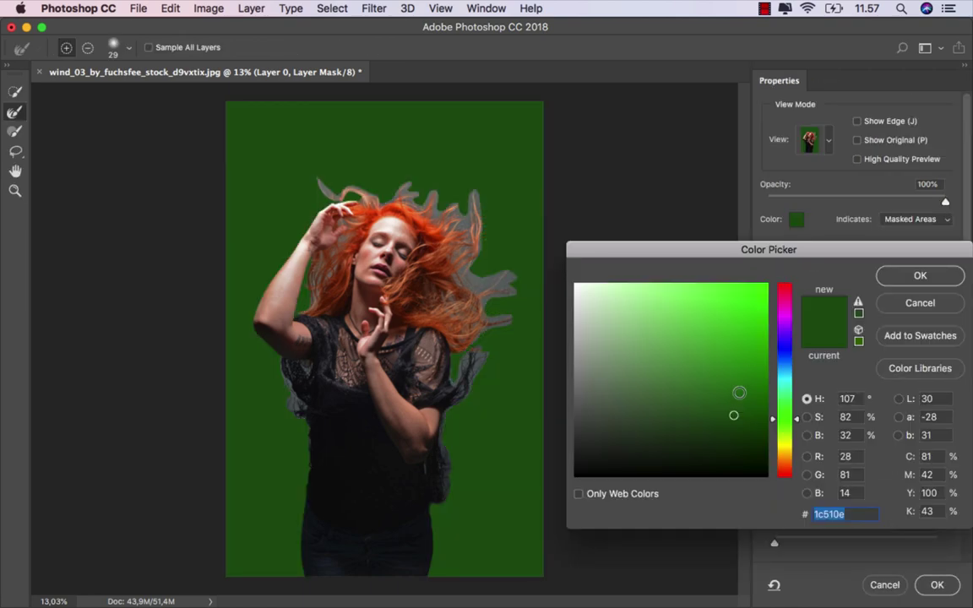
{"action": "mouse_move", "coordinate": [736, 400]}
{"action": "left_mouse_down"}
{"action": "mouse_move", "coordinate": [735, 416]}
{"action": "mouse_move", "coordinate": [740, 411]}
{"action": "left_mouse_up"}
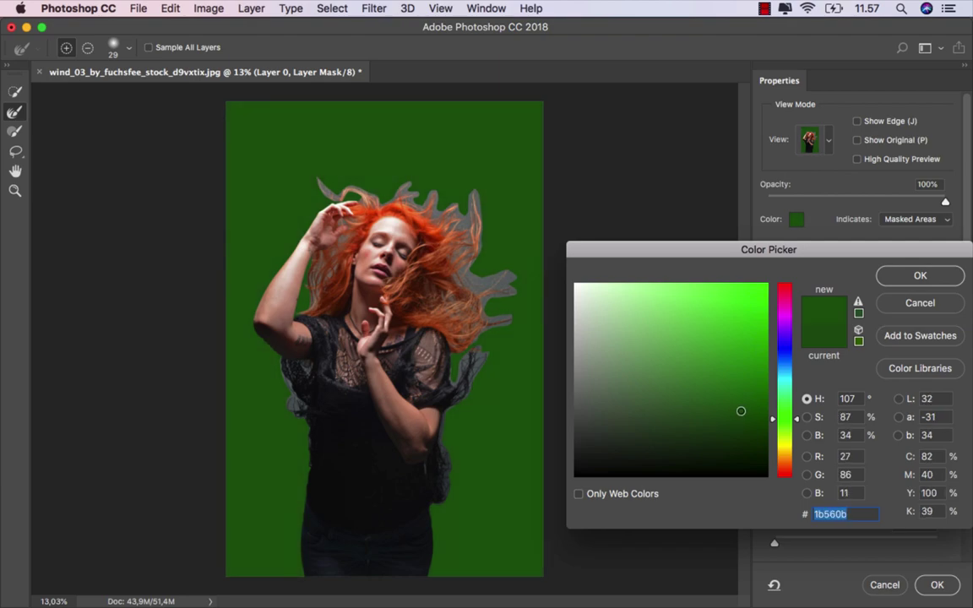
{"action": "left_click", "coordinate": [905, 280]}
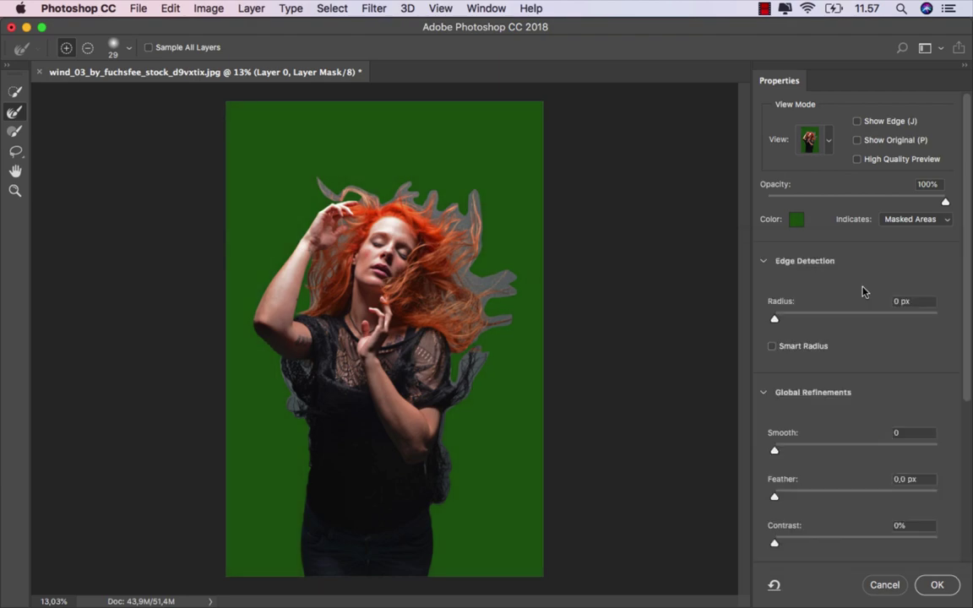
Refine the mask along the lace sleeve and netting with a roughly 60 px Refine Edge Brush.
{"action": "left_click", "coordinate": [17, 110]}
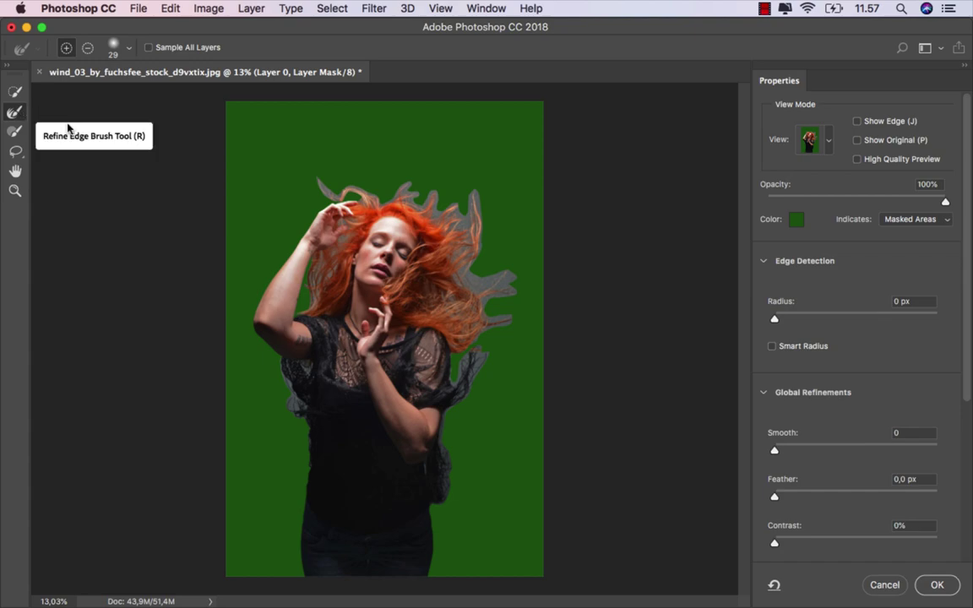
{"action": "scroll", "coordinate": [306, 385], "scroll_direction": "up", "scroll_amount": 5}
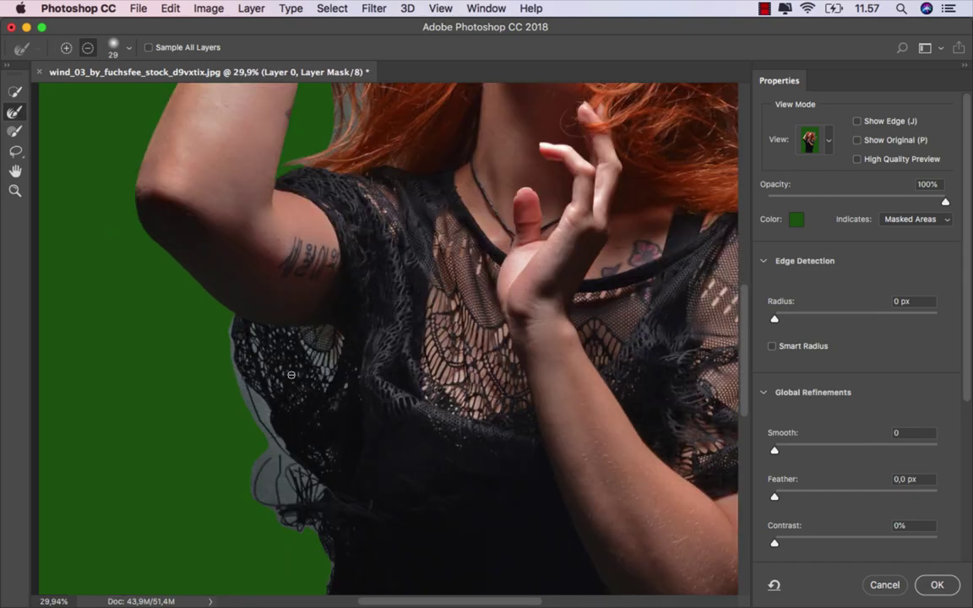
{"action": "scroll", "coordinate": [244, 329], "scroll_direction": "up", "scroll_amount": 1}
{"action": "scroll", "coordinate": [222, 311], "scroll_direction": "up", "scroll_amount": 1}
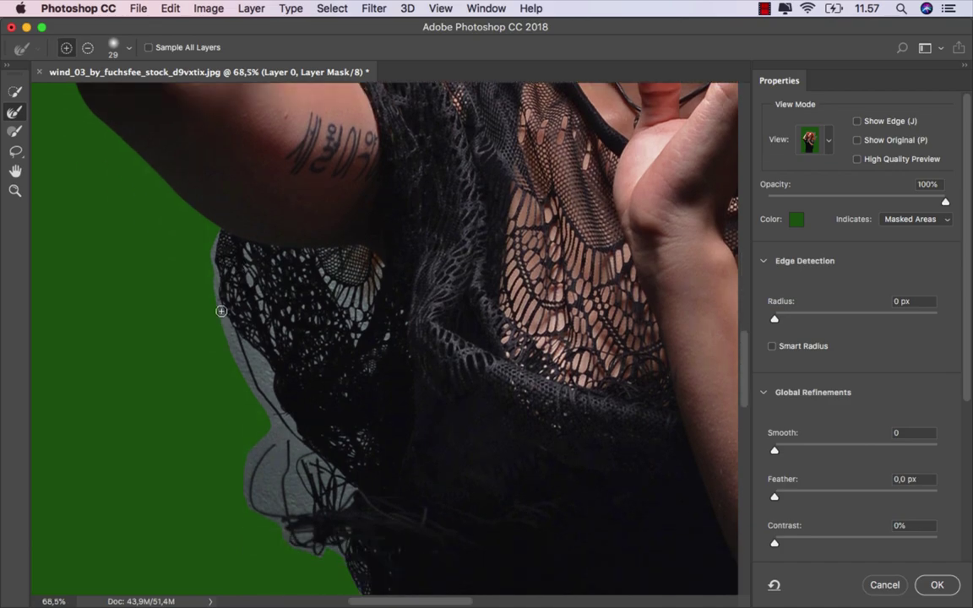
{"action": "left_click_drag", "start_coordinate": [219, 285], "coordinate": [240, 361]}
{"action": "right_click", "coordinate": [298, 286]}
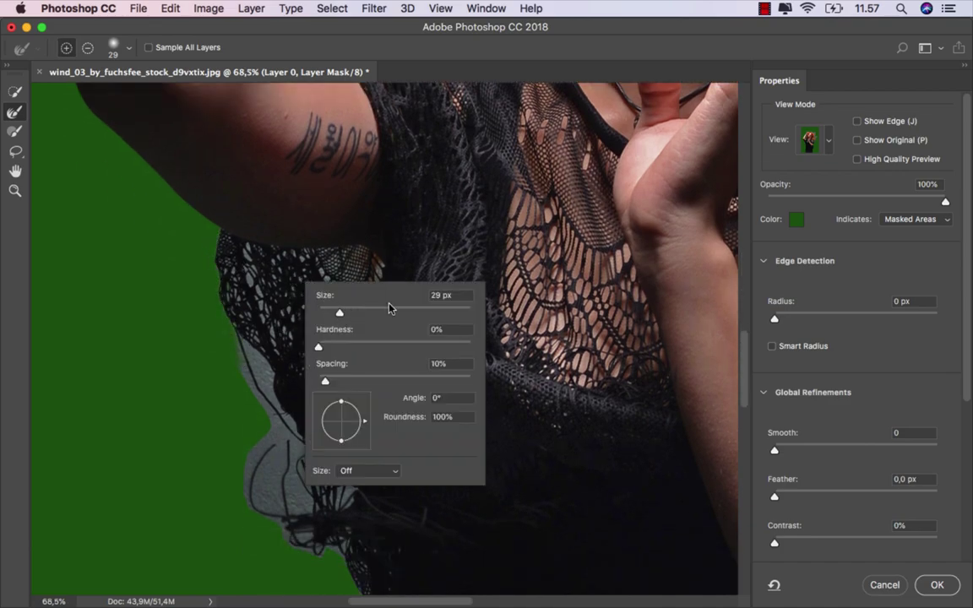
{"action": "key", "text": "Escape"}
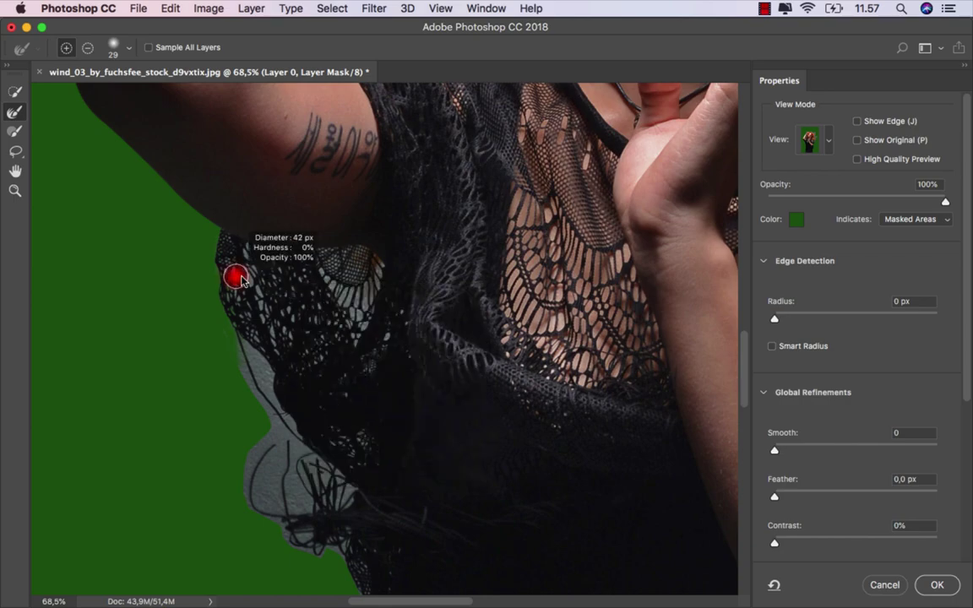
{"action": "mouse_move", "coordinate": [235, 276]}
{"action": "left_mouse_down"}
{"action": "mouse_move", "coordinate": [250, 288]}
{"action": "mouse_move", "coordinate": [261, 348]}
{"action": "mouse_move", "coordinate": [224, 282]}
{"action": "mouse_move", "coordinate": [285, 349]}
{"action": "mouse_move", "coordinate": [286, 272]}
{"action": "left_mouse_up"}
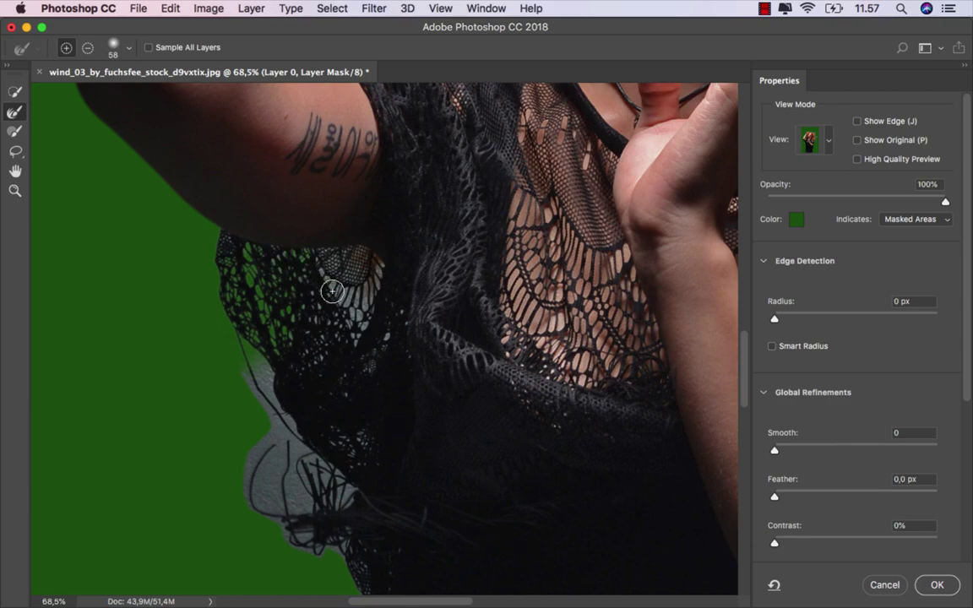
{"action": "mouse_move", "coordinate": [368, 289]}
{"action": "left_mouse_down"}
{"action": "mouse_move", "coordinate": [352, 339]}
{"action": "mouse_move", "coordinate": [342, 289]}
{"action": "mouse_move", "coordinate": [393, 315]}
{"action": "mouse_move", "coordinate": [383, 351]}
{"action": "left_mouse_up"}
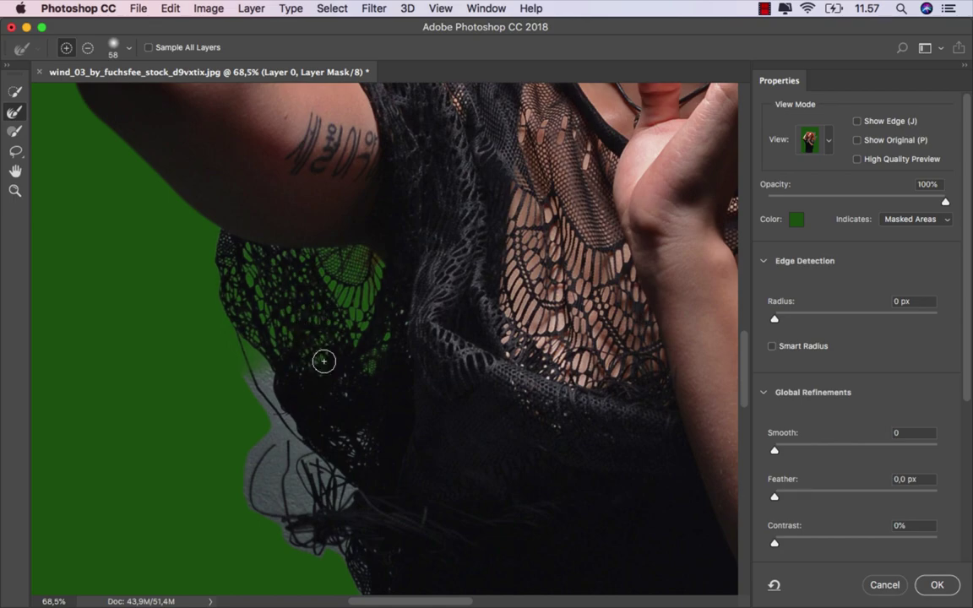
Refine the lace strands on the top's left edge and the fine hair near the shoulder.
{"action": "scroll", "coordinate": [285, 343], "scroll_direction": "down", "scroll_amount": 5}
{"action": "scroll", "coordinate": [191, 250], "scroll_direction": "down", "scroll_amount": 3}
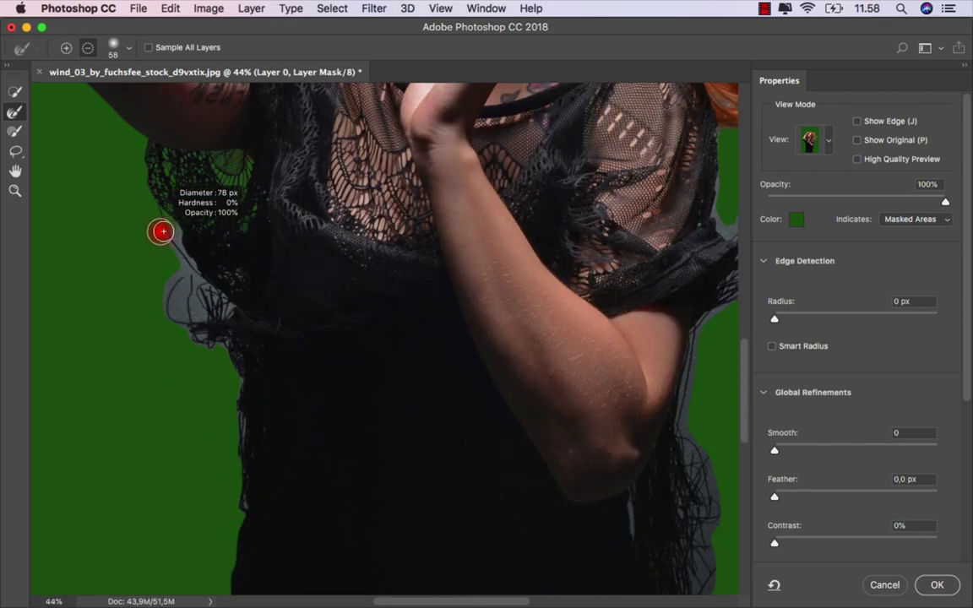
{"action": "mouse_move", "coordinate": [162, 230]}
{"action": "left_mouse_down"}
{"action": "mouse_move", "coordinate": [216, 293]}
{"action": "mouse_move", "coordinate": [206, 310]}
{"action": "left_mouse_up"}
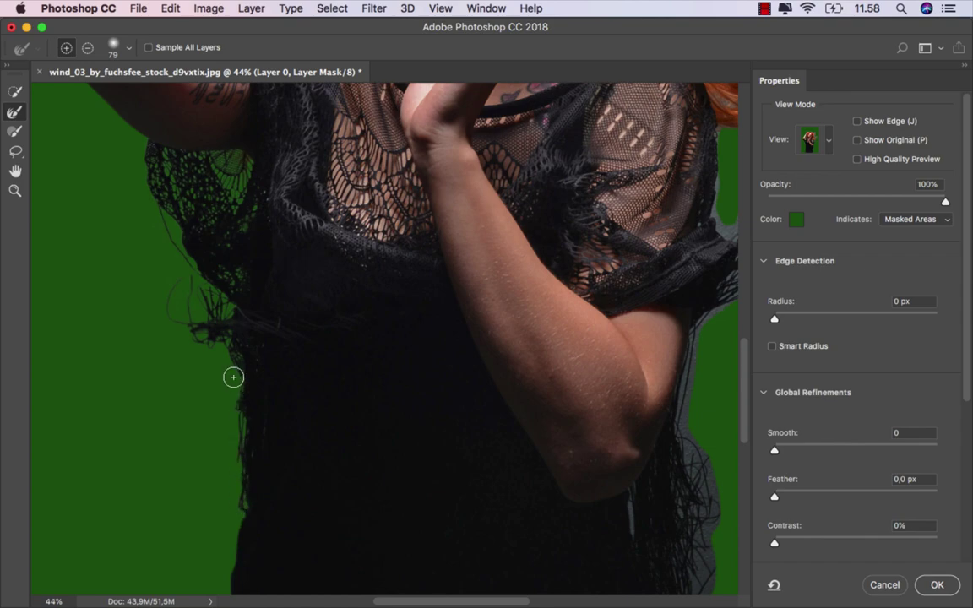
{"action": "scroll", "coordinate": [234, 377], "scroll_direction": "down", "scroll_amount": 2}
{"action": "scroll", "coordinate": [233, 377], "scroll_direction": "down", "scroll_amount": 2}
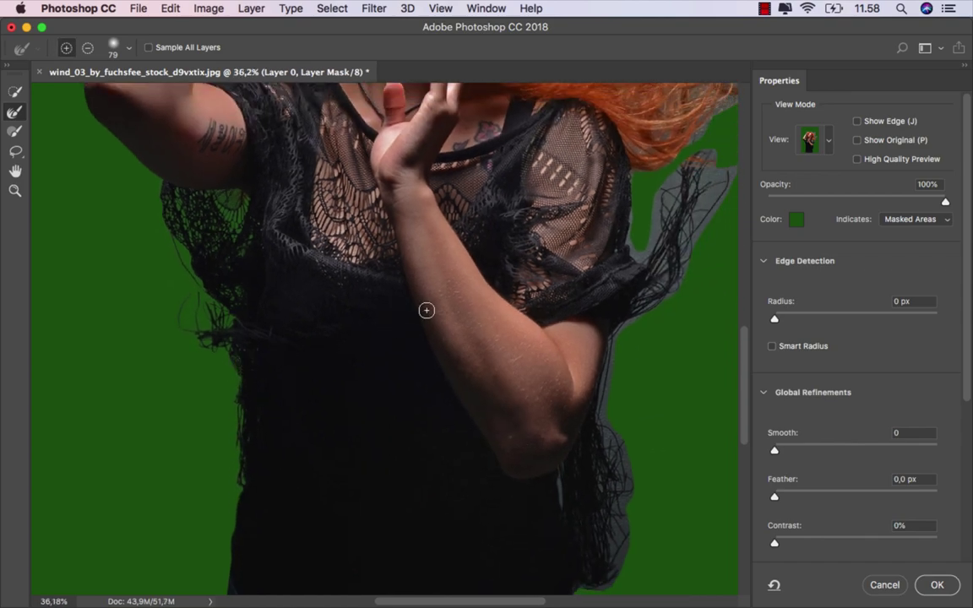
{"action": "left_click_drag", "start_coordinate": [511, 264], "coordinate": [292, 306]}
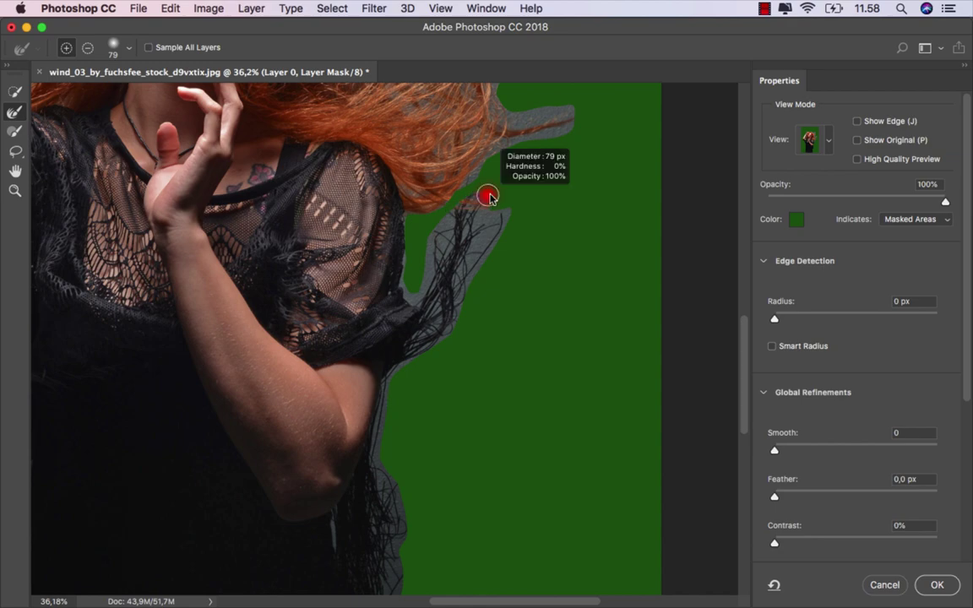
{"action": "mouse_move", "coordinate": [463, 204]}
{"action": "left_mouse_down"}
{"action": "mouse_move", "coordinate": [433, 224]}
{"action": "mouse_move", "coordinate": [412, 298]}
{"action": "mouse_move", "coordinate": [453, 226]}
{"action": "mouse_move", "coordinate": [442, 284]}
{"action": "mouse_move", "coordinate": [495, 226]}
{"action": "mouse_move", "coordinate": [417, 346]}
{"action": "left_mouse_up"}
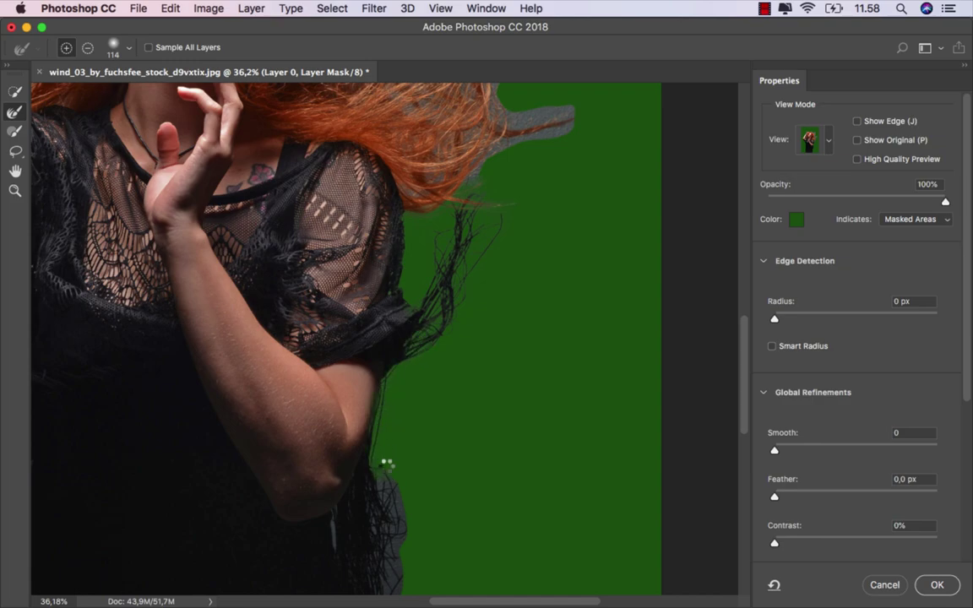
{"action": "scroll", "coordinate": [412, 398], "scroll_direction": "down", "scroll_amount": 3}
{"action": "scroll", "coordinate": [412, 398], "scroll_direction": "down", "scroll_amount": 2}
{"action": "left_click_drag", "start_coordinate": [347, 387], "coordinate": [334, 377]}
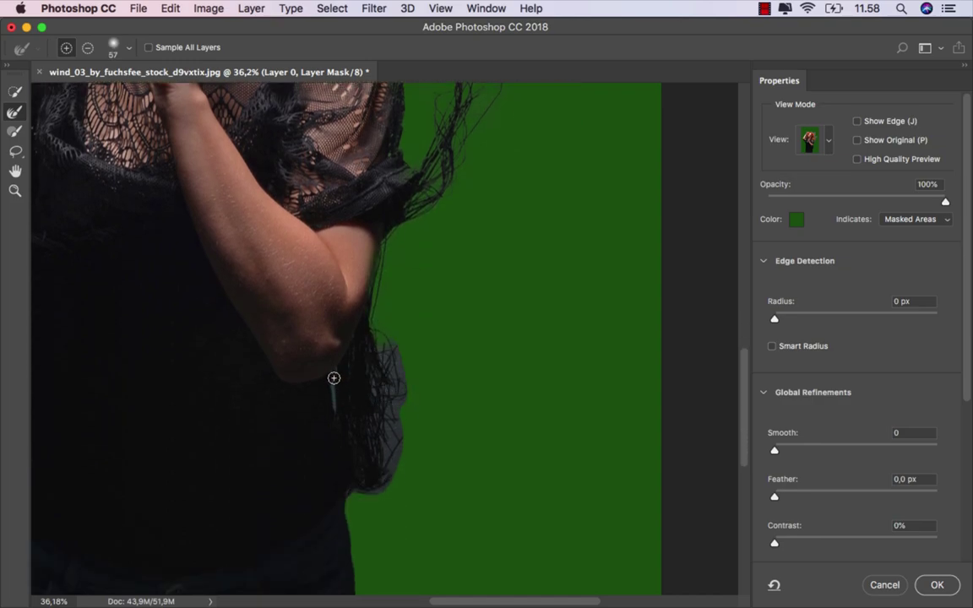
{"action": "scroll", "coordinate": [397, 362], "scroll_direction": "down", "scroll_amount": 2}
{"action": "mouse_move", "coordinate": [398, 315]}
{"action": "left_mouse_down"}
{"action": "mouse_move", "coordinate": [382, 311]}
{"action": "mouse_move", "coordinate": [399, 366]}
{"action": "left_mouse_up"}
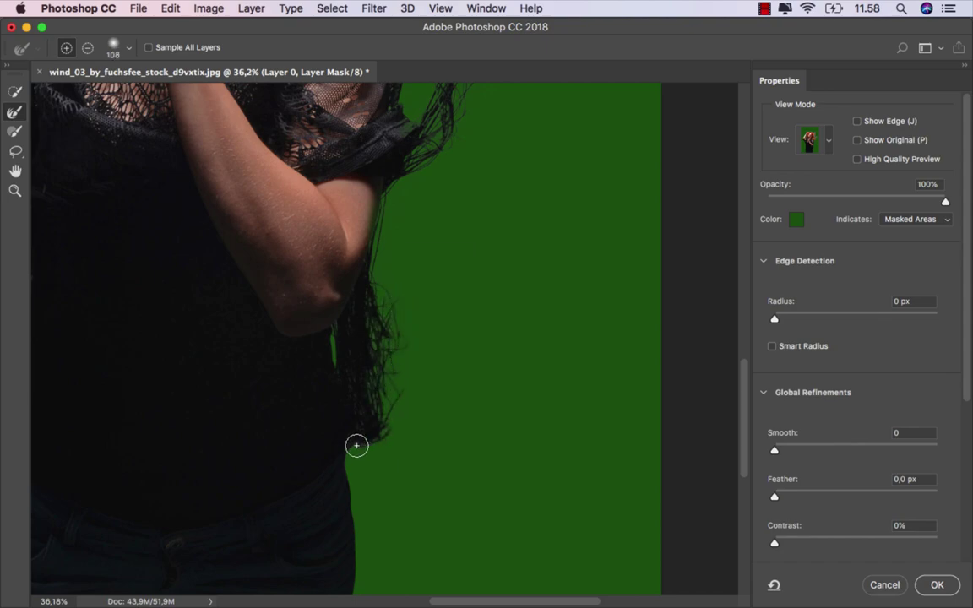
{"action": "scroll", "coordinate": [407, 361], "scroll_direction": "up", "scroll_amount": 5}
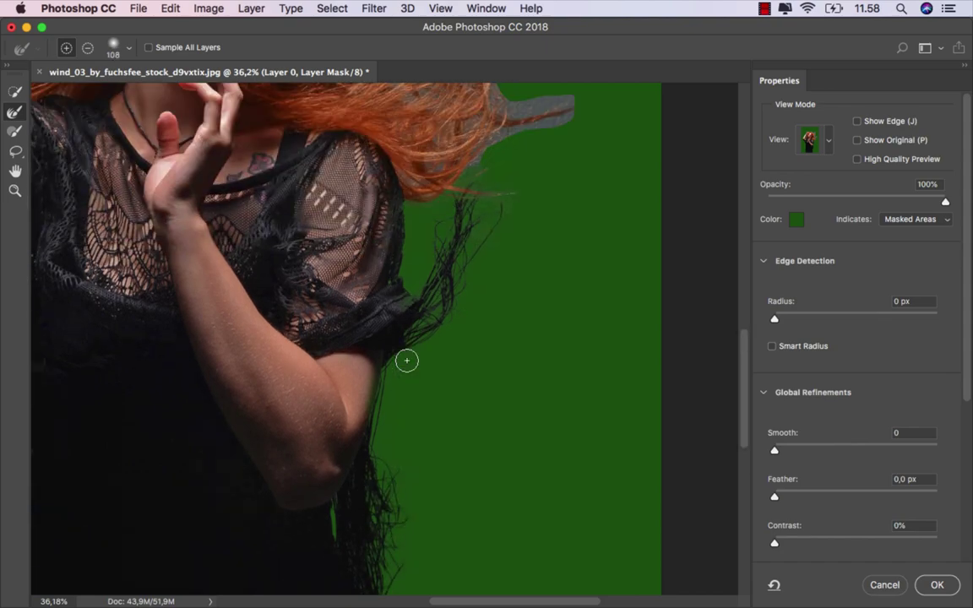
{"action": "scroll", "coordinate": [412, 338], "scroll_direction": "up", "scroll_amount": 2}
Refine the stray upper hair strands, clearing the grey area around them.
{"action": "scroll", "coordinate": [412, 338], "scroll_direction": "up", "scroll_amount": 2}
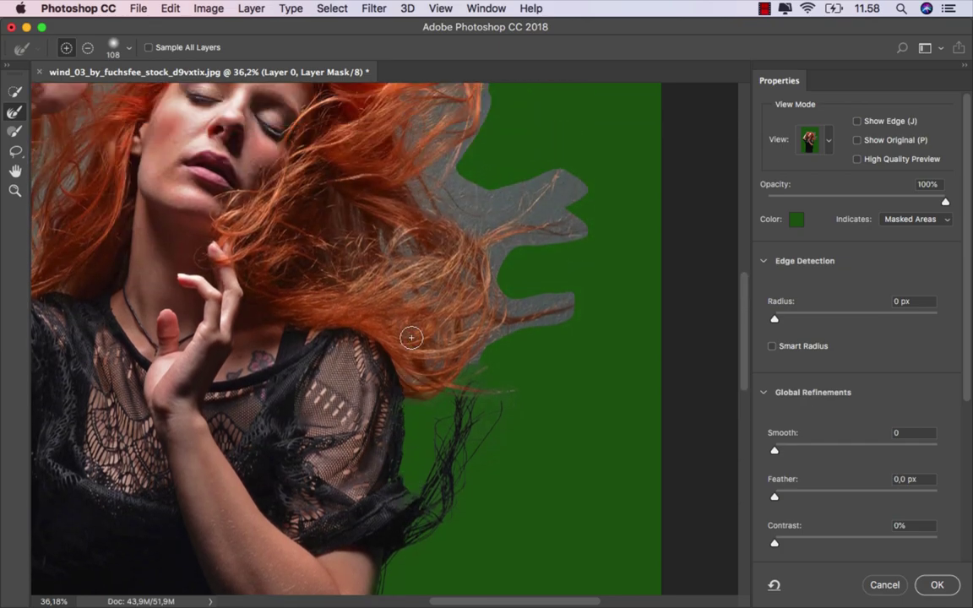
{"action": "scroll", "coordinate": [412, 338], "scroll_direction": "up", "scroll_amount": 1}
{"action": "scroll", "coordinate": [411, 338], "scroll_direction": "up", "scroll_amount": 4}
{"action": "scroll", "coordinate": [412, 338], "scroll_direction": "up", "scroll_amount": 3}
{"action": "scroll", "coordinate": [478, 393], "scroll_direction": "up", "scroll_amount": 3}
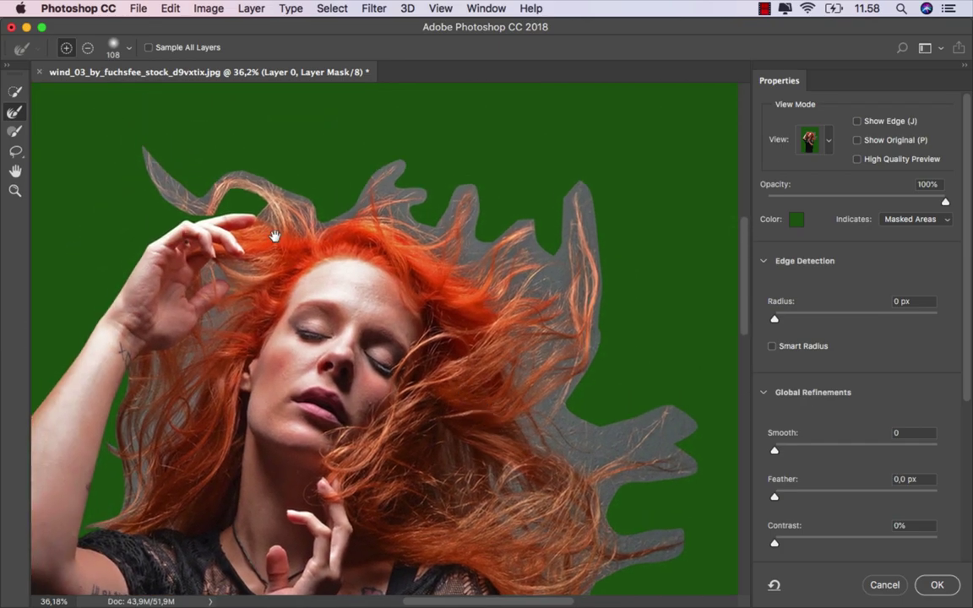
{"action": "scroll", "coordinate": [144, 152], "scroll_direction": "up", "scroll_amount": 1}
{"action": "mouse_move", "coordinate": [141, 142]}
{"action": "left_mouse_down"}
{"action": "mouse_move", "coordinate": [304, 227]}
{"action": "mouse_move", "coordinate": [291, 193]}
{"action": "mouse_move", "coordinate": [389, 161]}
{"action": "mouse_move", "coordinate": [364, 197]}
{"action": "mouse_move", "coordinate": [441, 229]}
{"action": "mouse_move", "coordinate": [511, 191]}
{"action": "mouse_move", "coordinate": [435, 238]}
{"action": "mouse_move", "coordinate": [589, 228]}
{"action": "mouse_move", "coordinate": [321, 164]}
{"action": "left_mouse_up"}
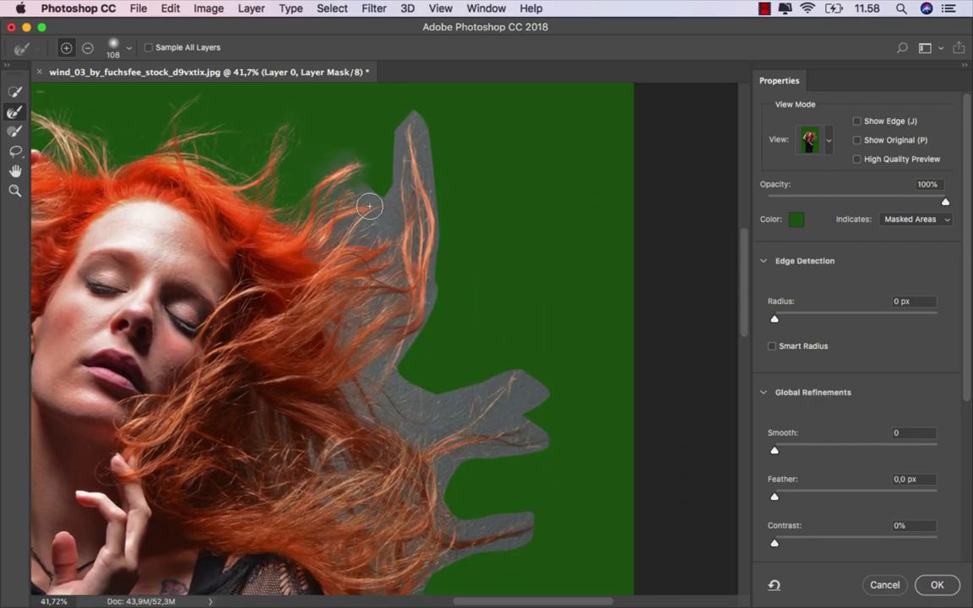
{"action": "left_click_drag", "start_coordinate": [406, 133], "coordinate": [361, 269]}
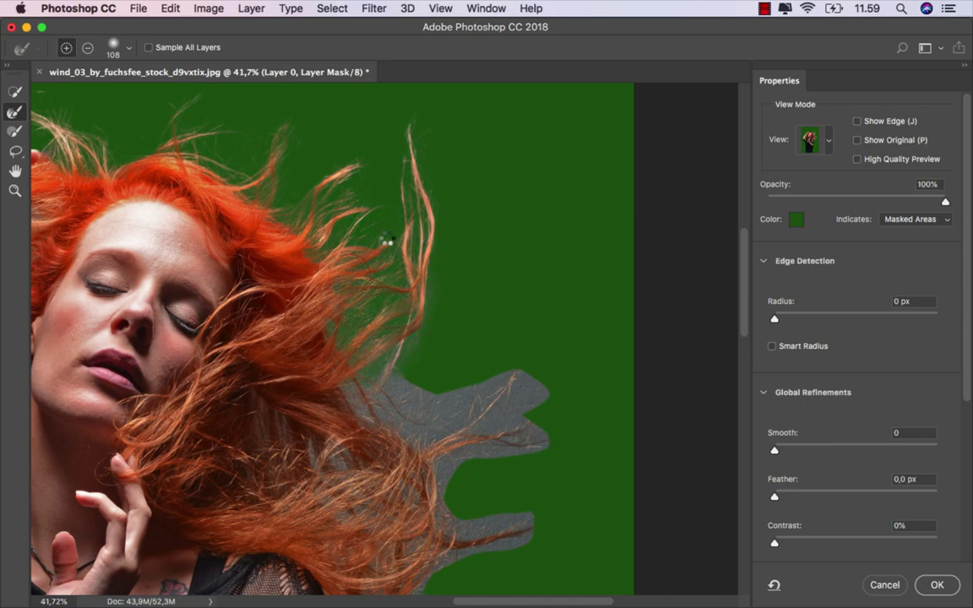
{"action": "scroll", "coordinate": [394, 319], "scroll_direction": "down", "scroll_amount": 5}
{"action": "left_click_drag", "start_coordinate": [304, 280], "coordinate": [404, 285]}
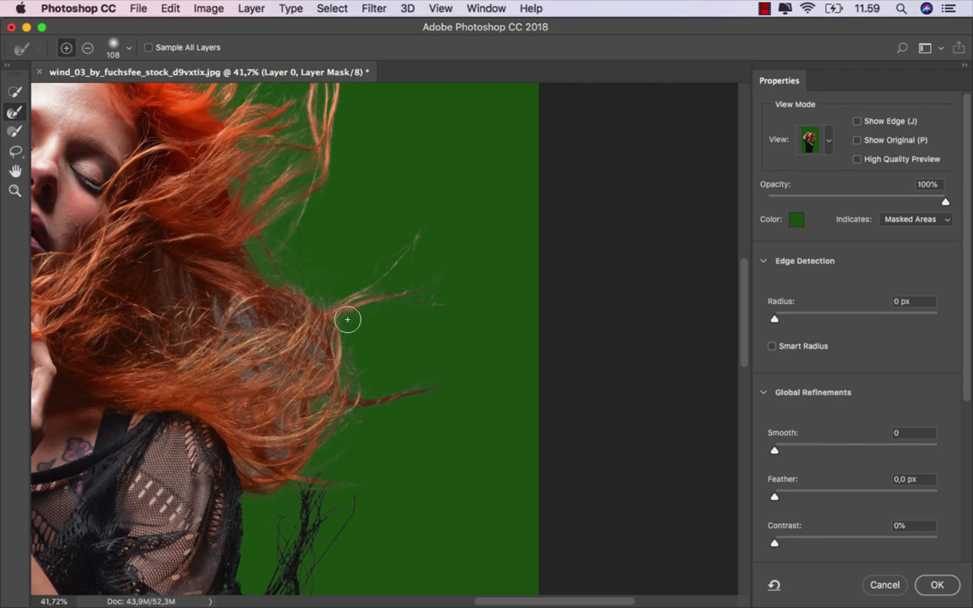
{"action": "scroll", "coordinate": [345, 322], "scroll_direction": "down", "scroll_amount": 2}
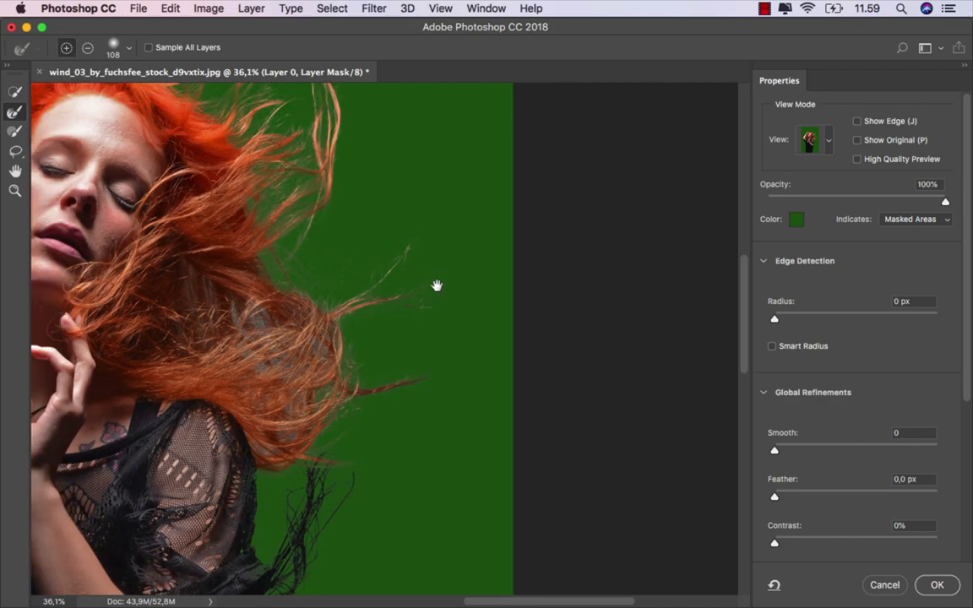
{"action": "scroll", "coordinate": [437, 282], "scroll_direction": "up", "scroll_amount": 3}
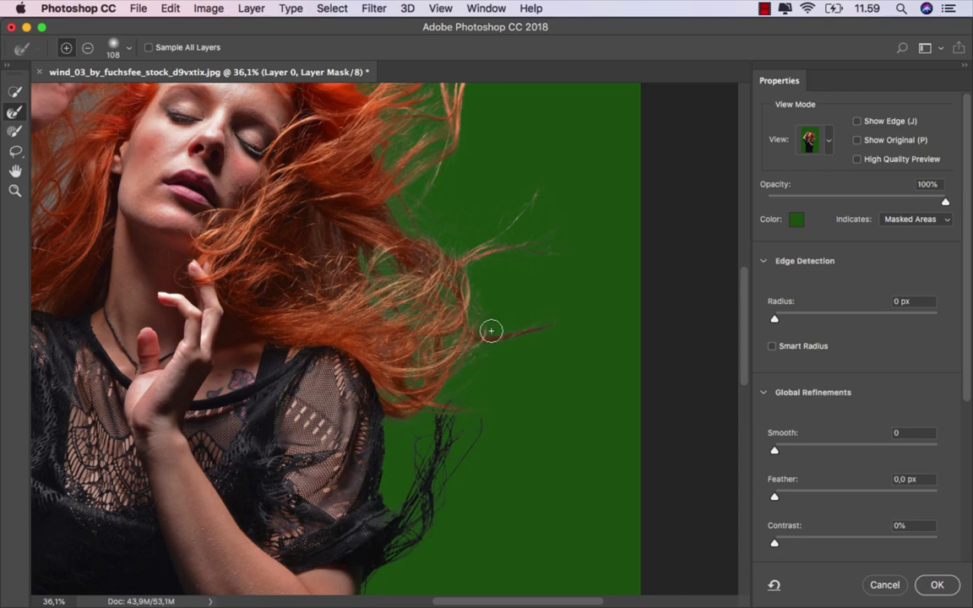
Refine the hair around the raised hand, between hand and face, and beside the arm.
{"action": "left_click_drag", "start_coordinate": [249, 285], "coordinate": [437, 408]}
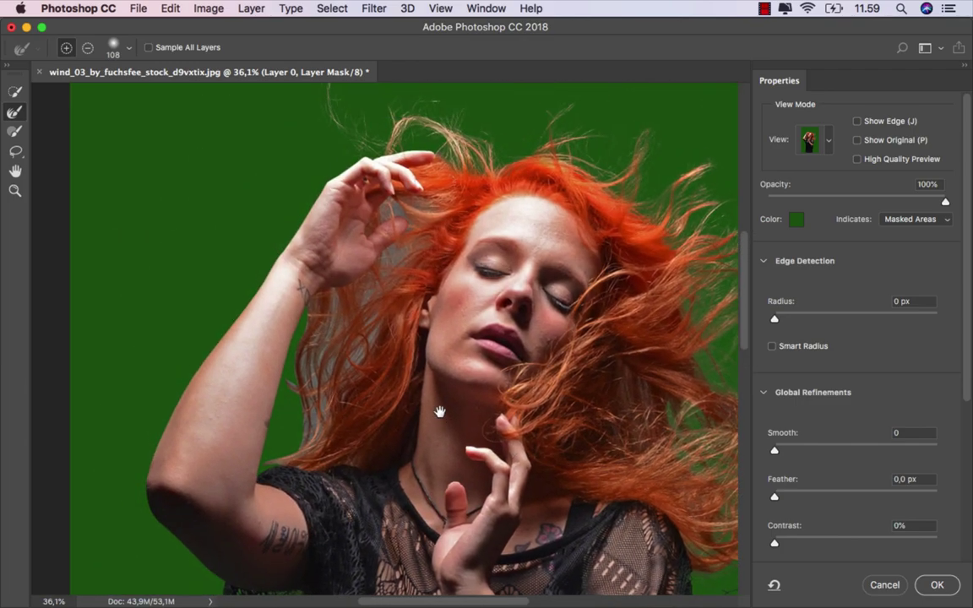
{"action": "scroll", "coordinate": [412, 214], "scroll_direction": "up", "scroll_amount": 3}
{"action": "mouse_move", "coordinate": [391, 206]}
{"action": "left_mouse_down"}
{"action": "mouse_move", "coordinate": [373, 213]}
{"action": "mouse_move", "coordinate": [413, 226]}
{"action": "left_mouse_up"}
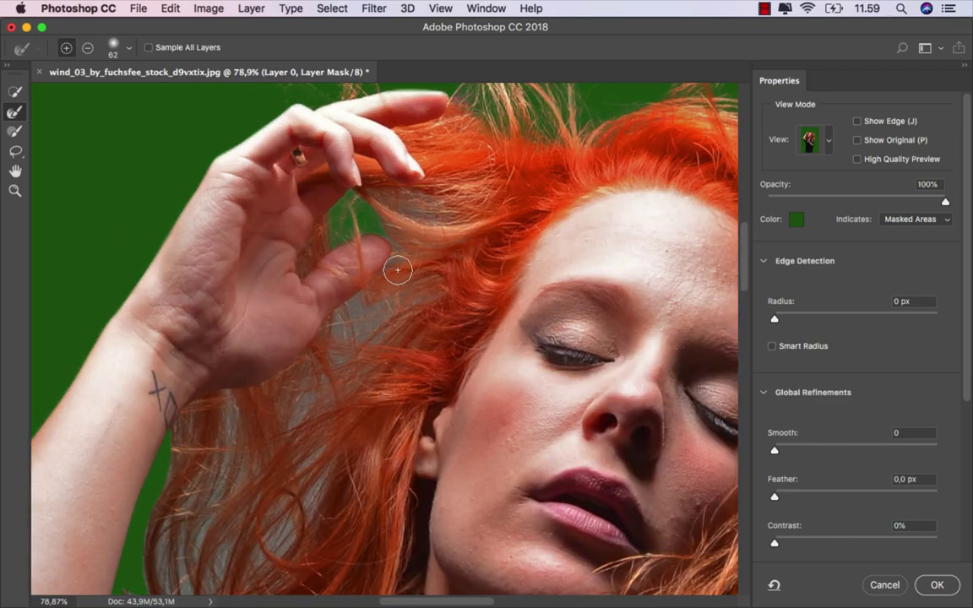
{"action": "left_click_drag", "start_coordinate": [397, 270], "coordinate": [342, 327]}
{"action": "mouse_move", "coordinate": [313, 387]}
{"action": "left_mouse_down"}
{"action": "mouse_move", "coordinate": [278, 391]}
{"action": "mouse_move", "coordinate": [295, 493]}
{"action": "left_mouse_up"}
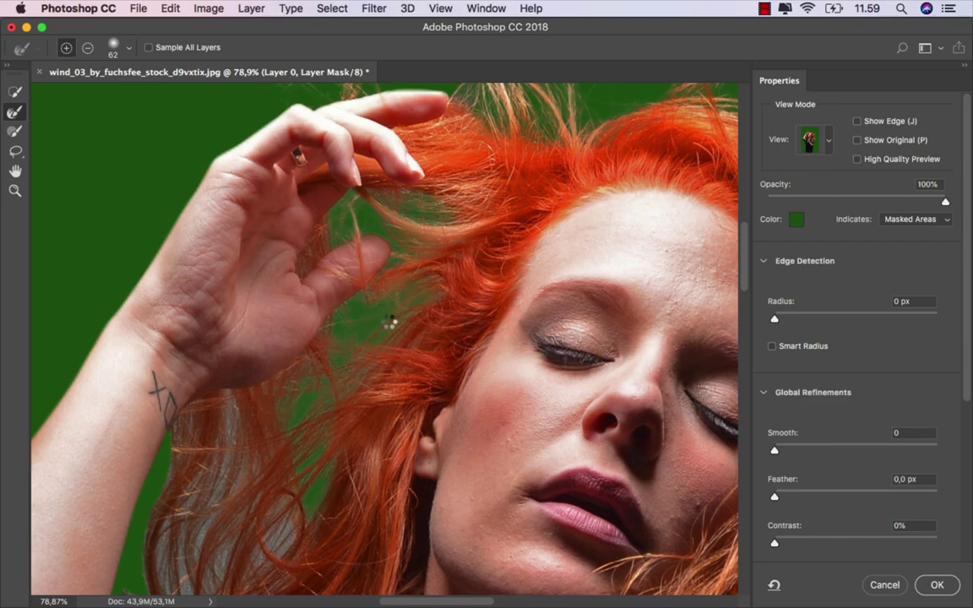
{"action": "scroll", "coordinate": [389, 322], "scroll_direction": "down", "scroll_amount": 2}
{"action": "scroll", "coordinate": [361, 330], "scroll_direction": "down", "scroll_amount": 3}
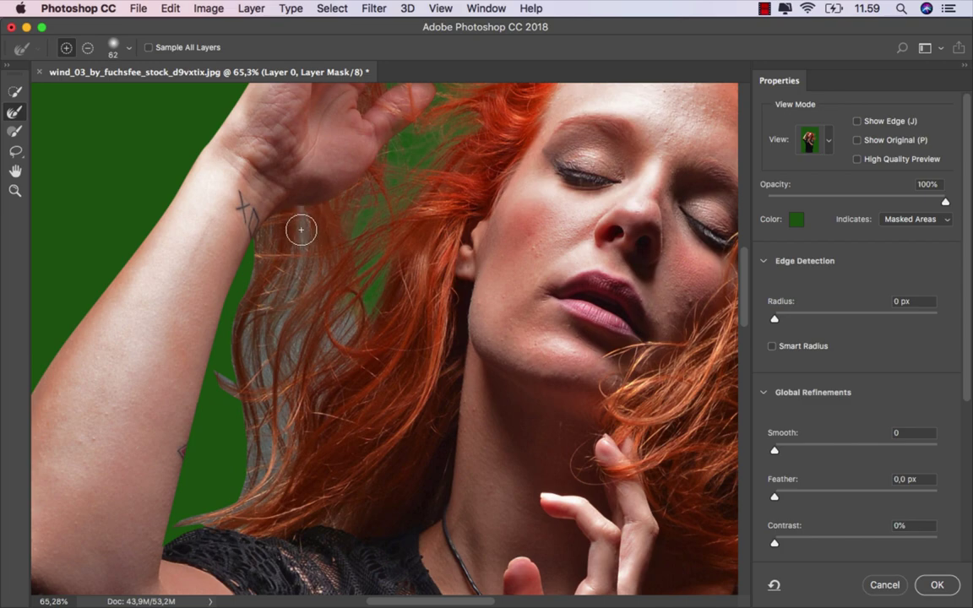
{"action": "mouse_move", "coordinate": [300, 229]}
{"action": "left_mouse_down"}
{"action": "mouse_move", "coordinate": [347, 321]}
{"action": "mouse_move", "coordinate": [231, 504]}
{"action": "mouse_move", "coordinate": [271, 242]}
{"action": "mouse_move", "coordinate": [254, 396]}
{"action": "mouse_move", "coordinate": [223, 376]}
{"action": "mouse_move", "coordinate": [242, 382]}
{"action": "mouse_move", "coordinate": [177, 409]}
{"action": "left_mouse_up"}
{"action": "scroll", "coordinate": [239, 378], "scroll_direction": "down", "scroll_amount": 3}
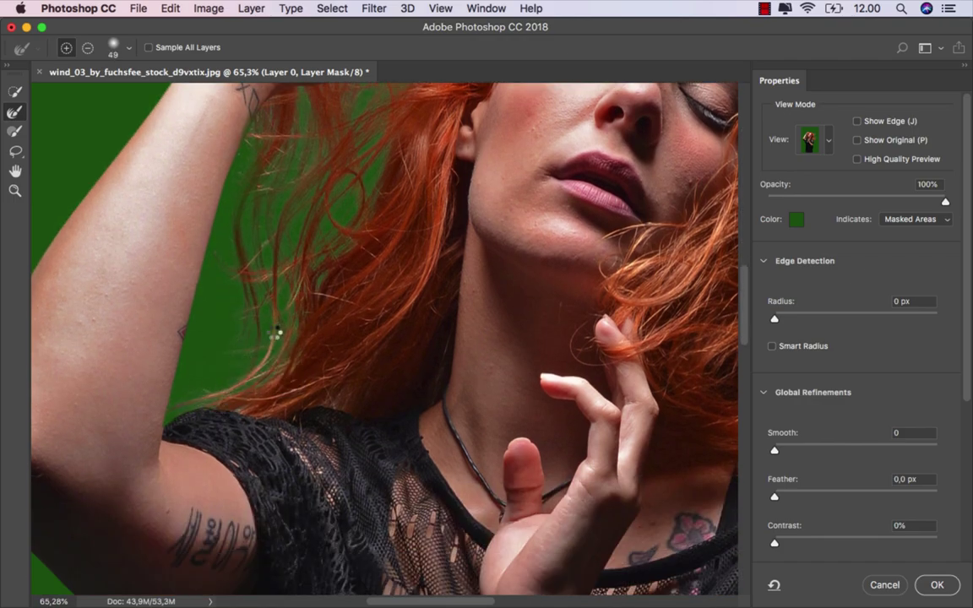
{"action": "scroll", "coordinate": [273, 336], "scroll_direction": "down", "scroll_amount": 1}
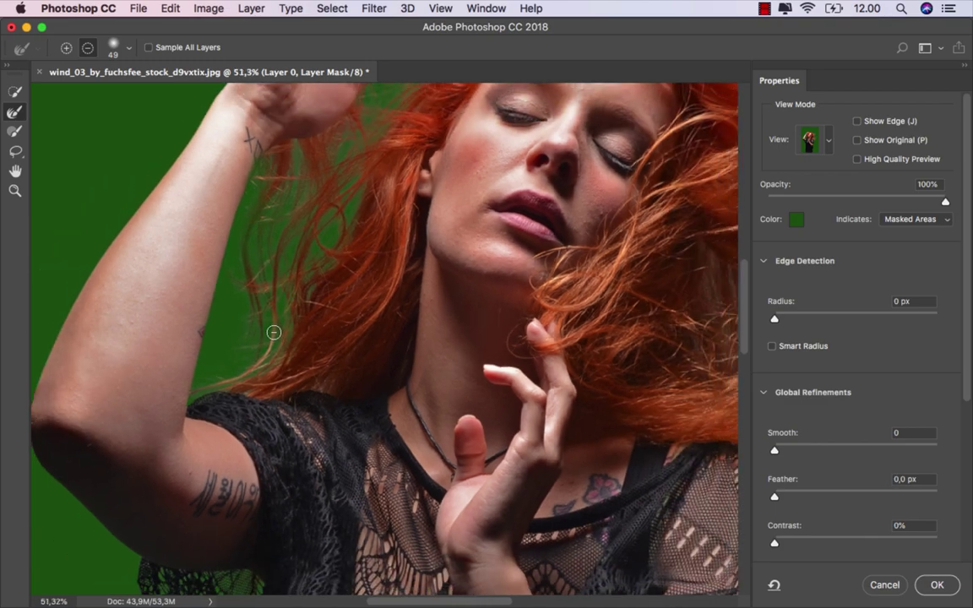
{"action": "scroll", "coordinate": [274, 334], "scroll_direction": "down", "scroll_amount": 2}
{"action": "scroll", "coordinate": [274, 333], "scroll_direction": "down", "scroll_amount": 3}
{"action": "scroll", "coordinate": [275, 335], "scroll_direction": "down", "scroll_amount": 1}
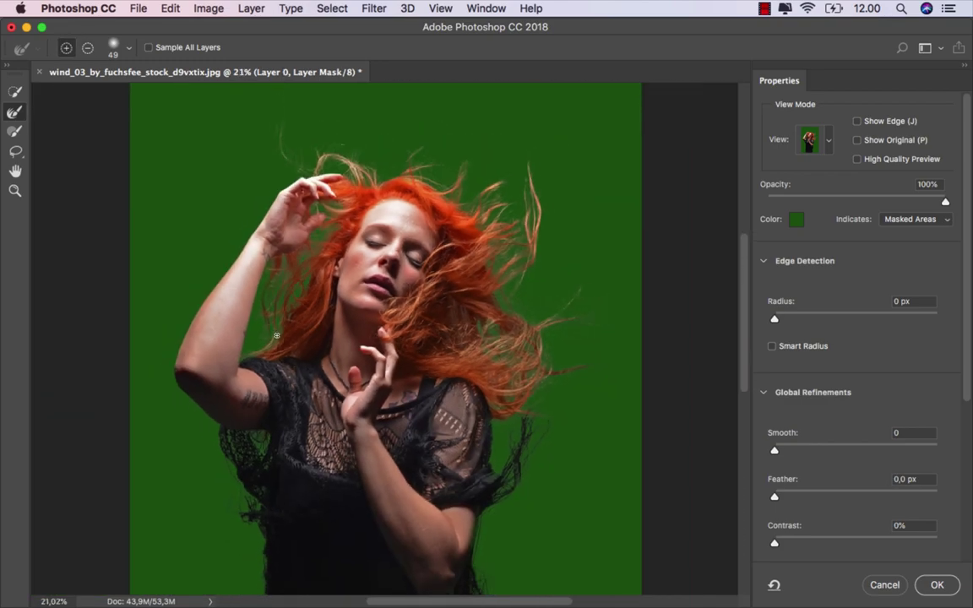
{"action": "left_click", "coordinate": [15, 132]}
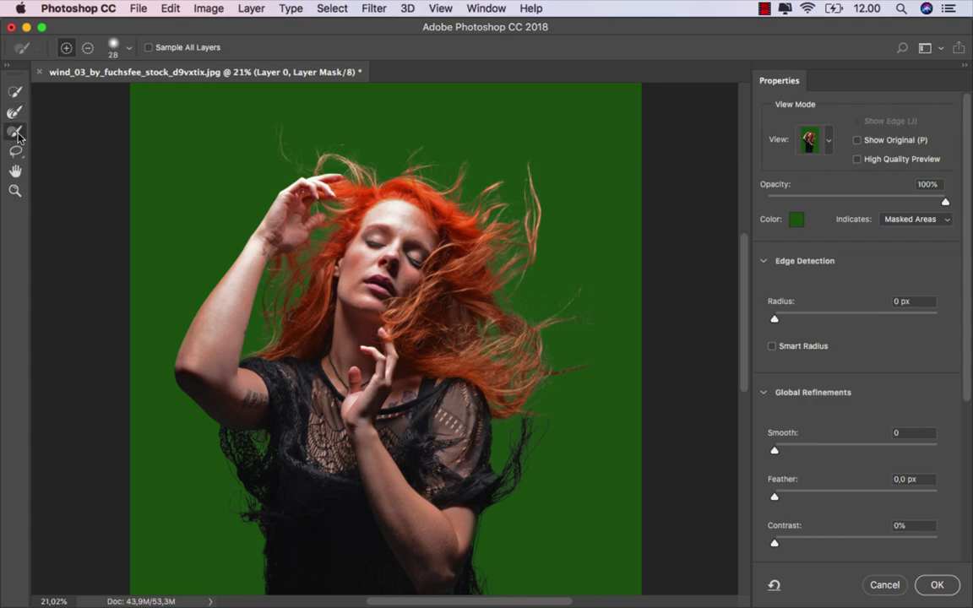
Set the Select and Mask Brush to subtract with a smaller size for fine edges.
{"action": "right_click", "coordinate": [200, 176]}
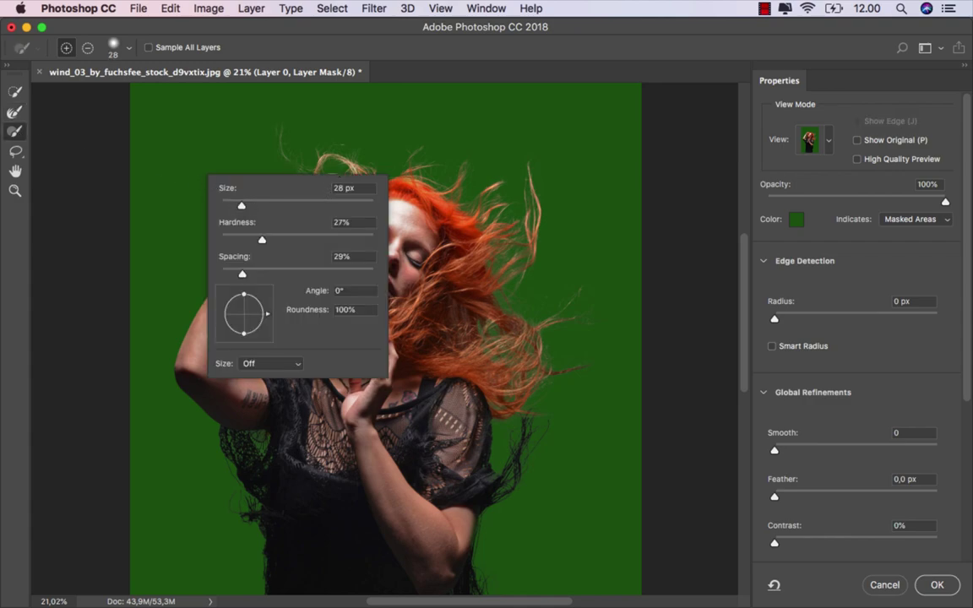
{"action": "key", "text": "Escape"}
{"action": "scroll", "coordinate": [358, 211], "scroll_direction": "up", "scroll_amount": 3}
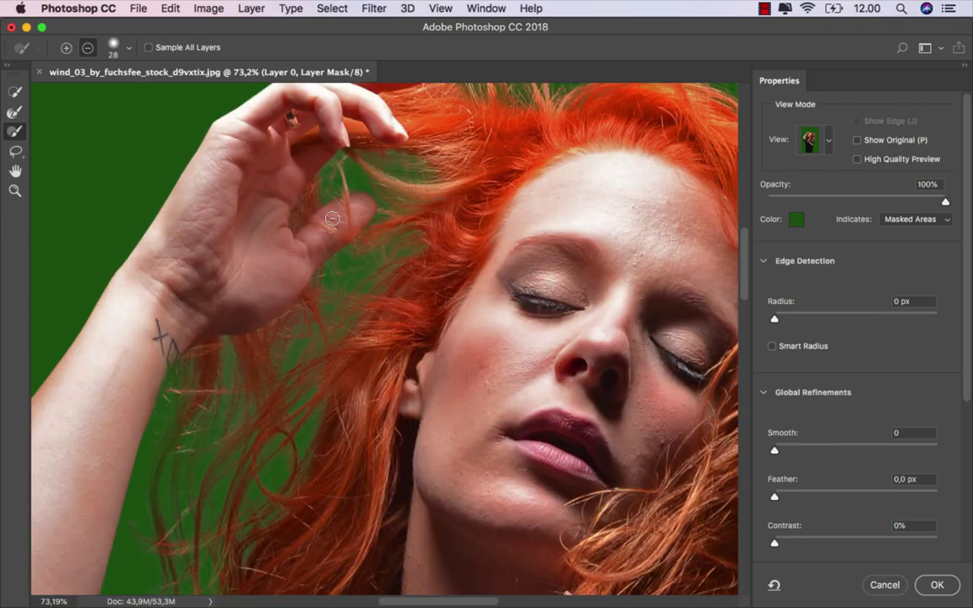
{"action": "scroll", "coordinate": [357, 211], "scroll_direction": "up", "scroll_amount": 3}
{"action": "scroll", "coordinate": [354, 211], "scroll_direction": "up", "scroll_amount": 5}
{"action": "left_click_drag", "start_coordinate": [305, 306], "coordinate": [289, 322]}
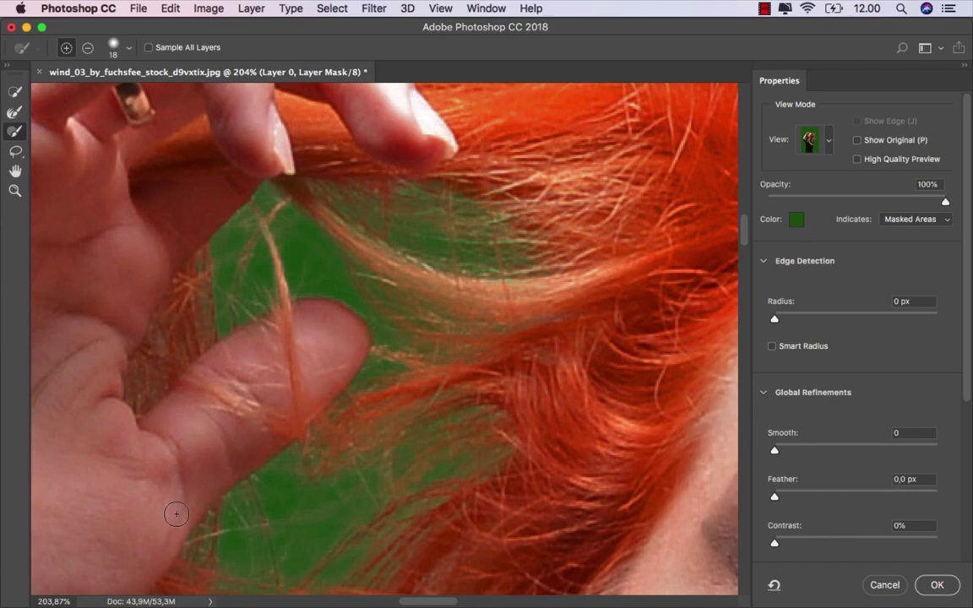
Mask out the background between the raised hand's fingers and along the forearm beside the hair.
{"action": "scroll", "coordinate": [267, 321], "scroll_direction": "down", "scroll_amount": 1}
{"action": "scroll", "coordinate": [267, 321], "scroll_direction": "down", "scroll_amount": 3}
{"action": "scroll", "coordinate": [267, 321], "scroll_direction": "down", "scroll_amount": 1}
{"action": "scroll", "coordinate": [312, 182], "scroll_direction": "up", "scroll_amount": 4}
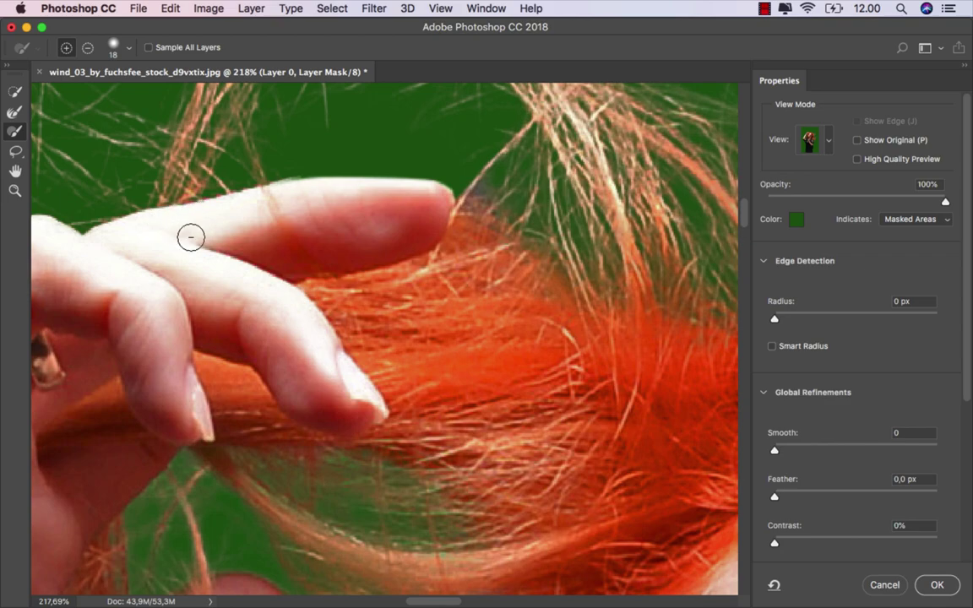
{"action": "scroll", "coordinate": [192, 239], "scroll_direction": "down", "scroll_amount": 2}
{"action": "scroll", "coordinate": [161, 249], "scroll_direction": "down", "scroll_amount": 1}
{"action": "scroll", "coordinate": [164, 245], "scroll_direction": "up", "scroll_amount": 4}
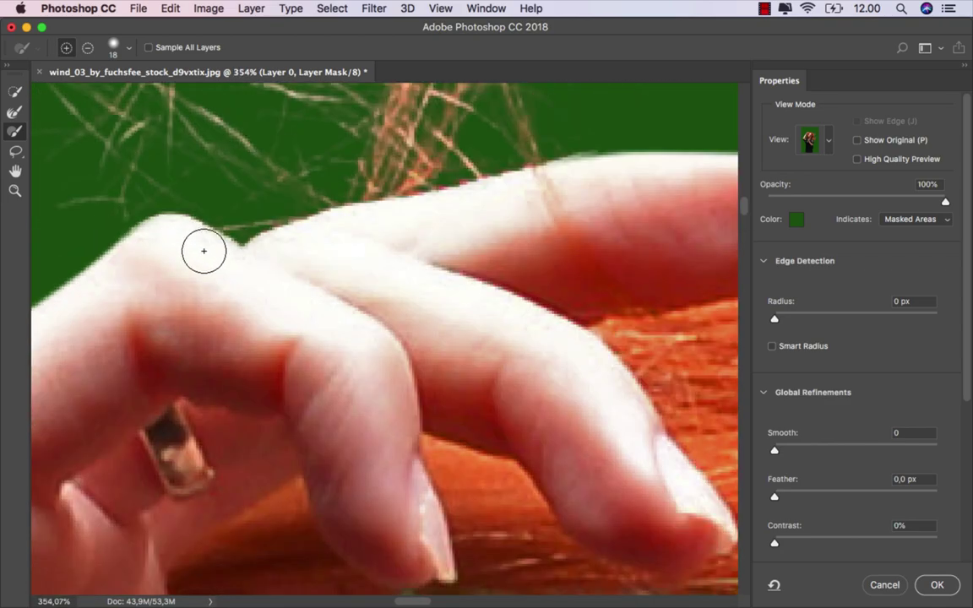
{"action": "scroll", "coordinate": [243, 275], "scroll_direction": "down", "scroll_amount": 5}
{"action": "scroll", "coordinate": [242, 275], "scroll_direction": "down", "scroll_amount": 4}
{"action": "scroll", "coordinate": [242, 275], "scroll_direction": "down", "scroll_amount": 2}
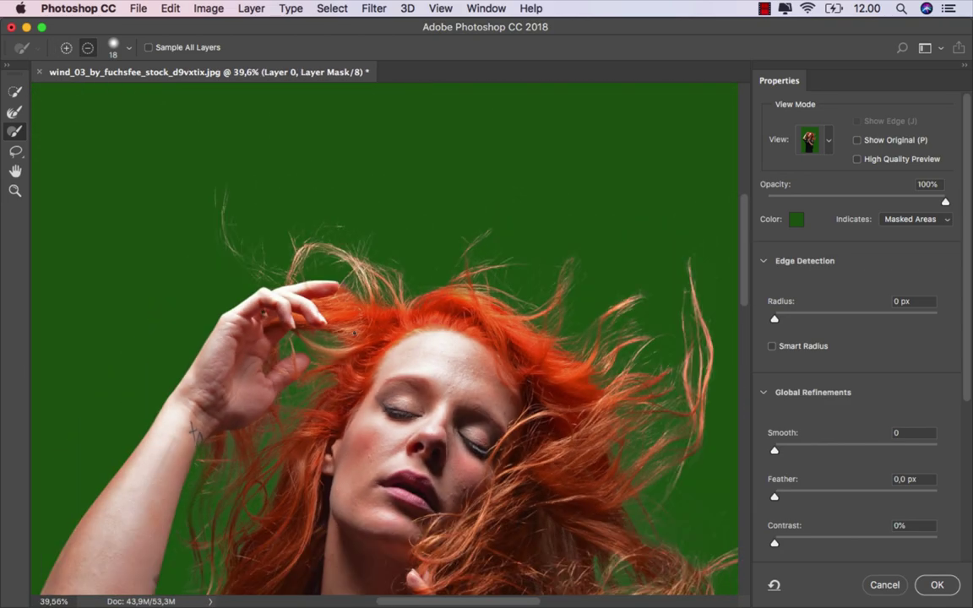
{"action": "scroll", "coordinate": [242, 275], "scroll_direction": "down", "scroll_amount": 1}
{"action": "scroll", "coordinate": [381, 338], "scroll_direction": "down", "scroll_amount": 5}
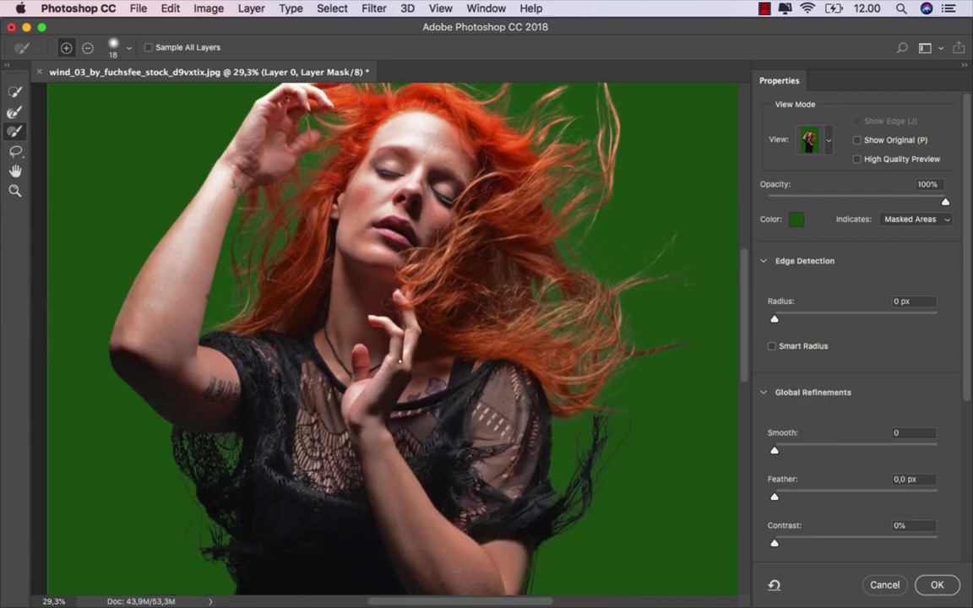
{"action": "scroll", "coordinate": [241, 187], "scroll_direction": "up", "scroll_amount": 10}
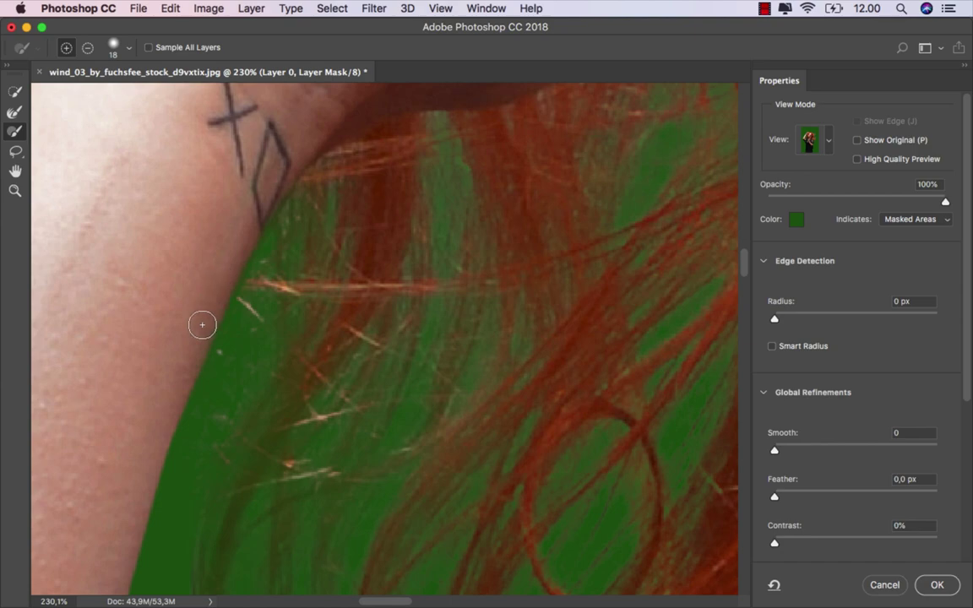
{"action": "scroll", "coordinate": [178, 369], "scroll_direction": "down", "scroll_amount": 10, "text": "alt"}
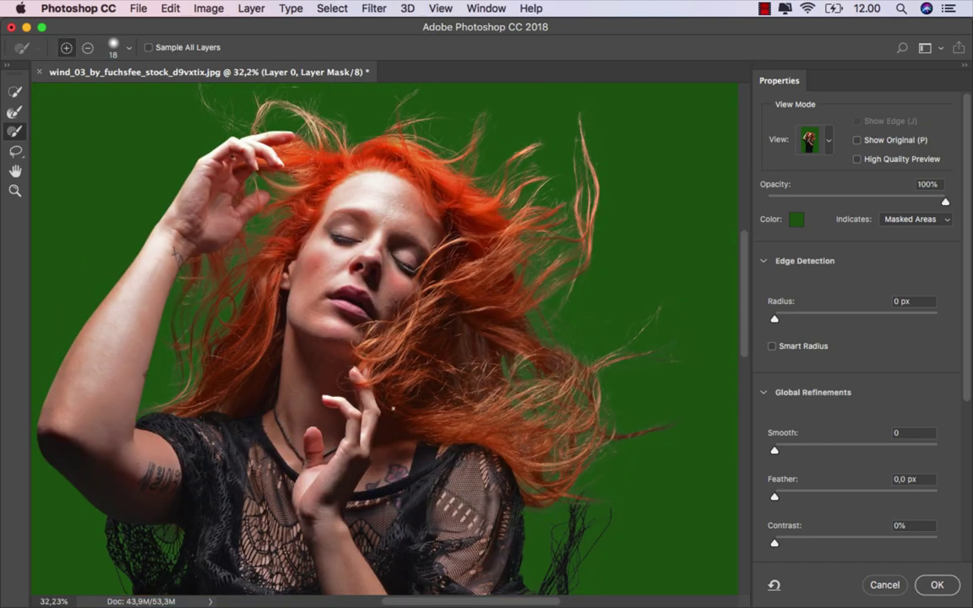
Refine the mask along the netting edge and stray strands with an enlarged brush.
{"action": "left_click_drag", "start_coordinate": [523, 474], "coordinate": [391, 293]}
{"action": "scroll", "coordinate": [391, 413], "scroll_direction": "up", "scroll_amount": 6, "text": "alt"}
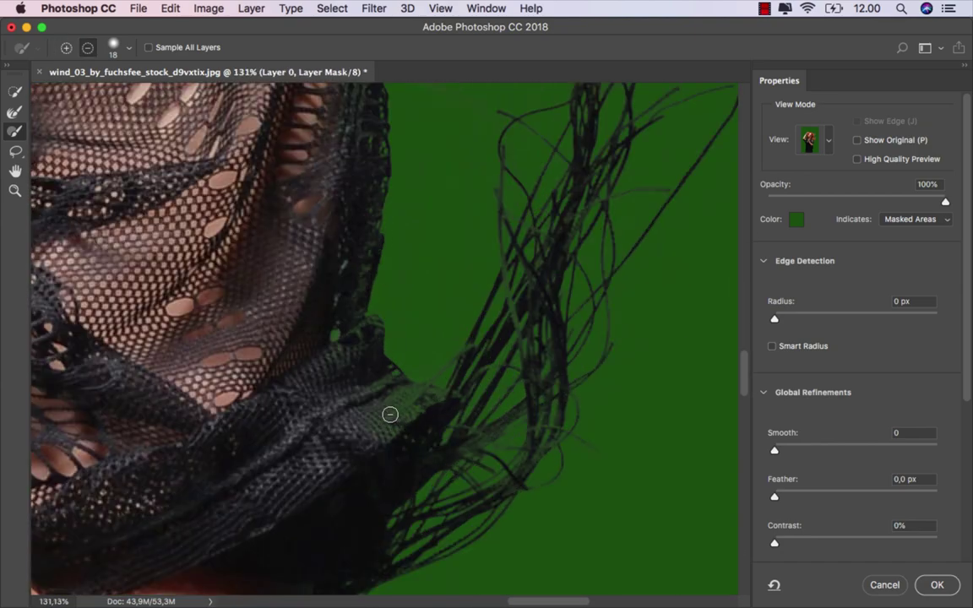
{"action": "key", "text": "bracketright"}
{"action": "key", "text": "bracketright"}
{"action": "key", "text": "bracketright"}
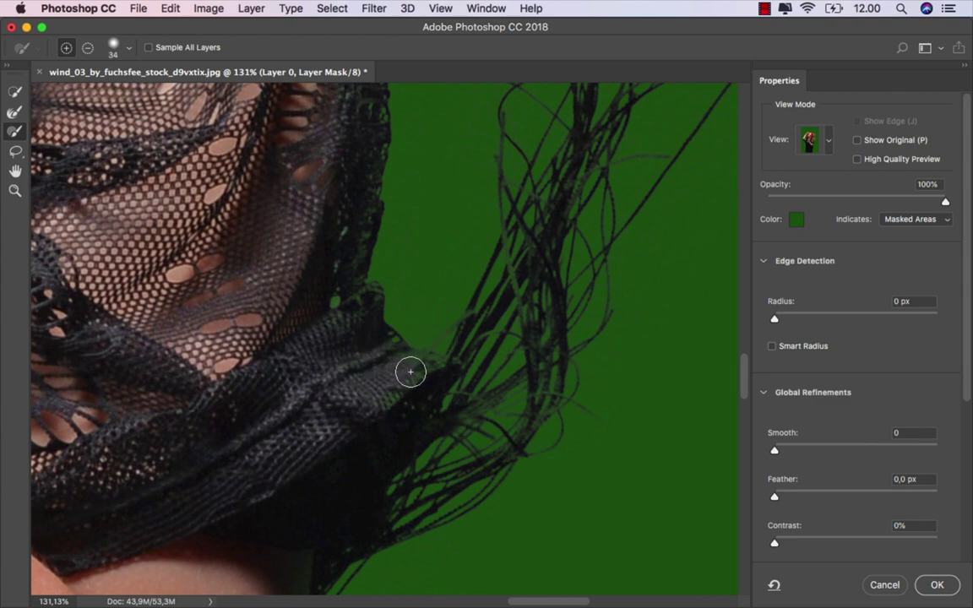
{"action": "mouse_move", "coordinate": [432, 368]}
{"action": "left_mouse_down"}
{"action": "mouse_move", "coordinate": [376, 408]}
{"action": "mouse_move", "coordinate": [415, 369]}
{"action": "mouse_move", "coordinate": [339, 343]}
{"action": "mouse_move", "coordinate": [358, 311]}
{"action": "mouse_move", "coordinate": [341, 320]}
{"action": "mouse_move", "coordinate": [345, 337]}
{"action": "left_mouse_up"}
{"action": "scroll", "coordinate": [346, 337], "scroll_direction": "down", "scroll_amount": 3}
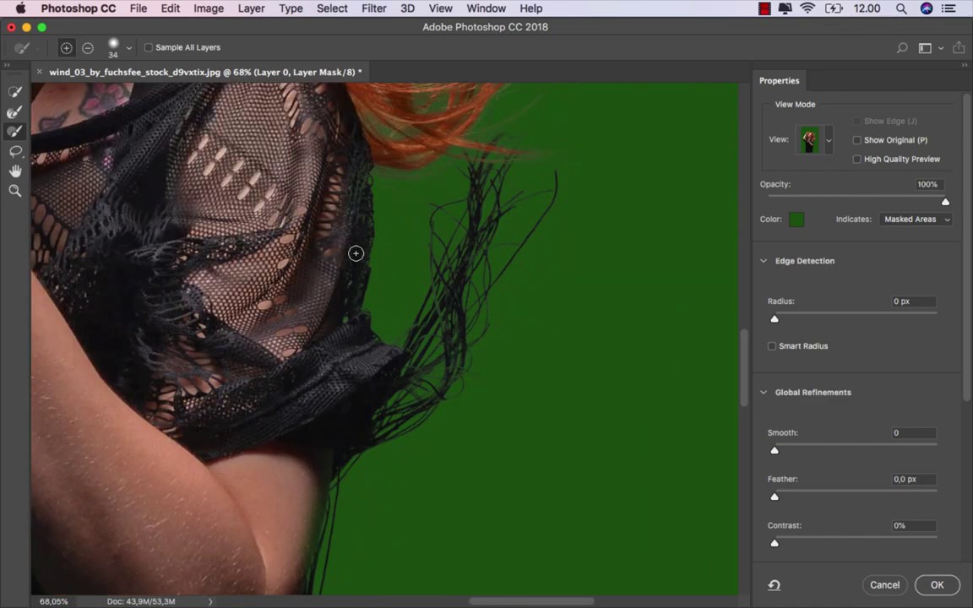
{"action": "scroll", "coordinate": [356, 253], "scroll_direction": "down", "scroll_amount": 1}
{"action": "scroll", "coordinate": [317, 452], "scroll_direction": "up", "scroll_amount": 1}
{"action": "scroll", "coordinate": [338, 403], "scroll_direction": "up", "scroll_amount": 3}
{"action": "scroll", "coordinate": [337, 364], "scroll_direction": "up", "scroll_amount": 1}
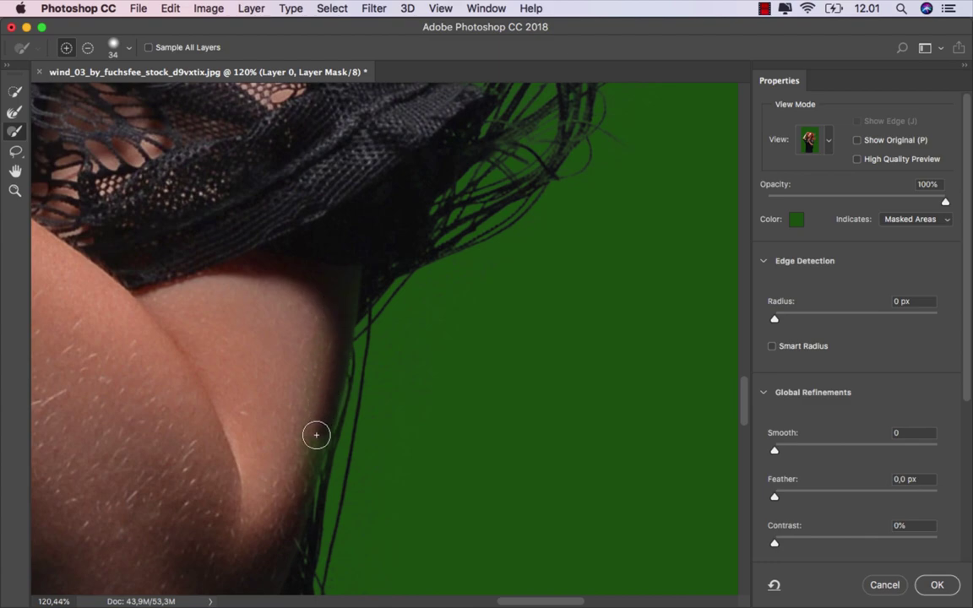
{"action": "scroll", "coordinate": [314, 376], "scroll_direction": "down", "scroll_amount": 3}
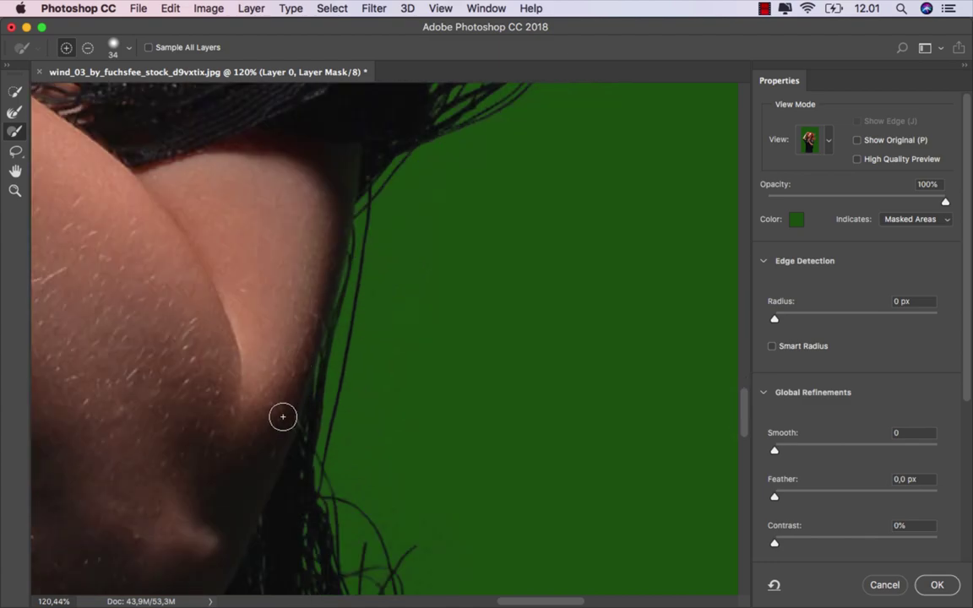
{"action": "scroll", "coordinate": [321, 422], "scroll_direction": "down", "scroll_amount": 3}
Refine the shoulder and hair edges with a 50 px Refine Edge Brush and apply the mask.
{"action": "left_click_drag", "start_coordinate": [406, 298], "coordinate": [423, 297]}
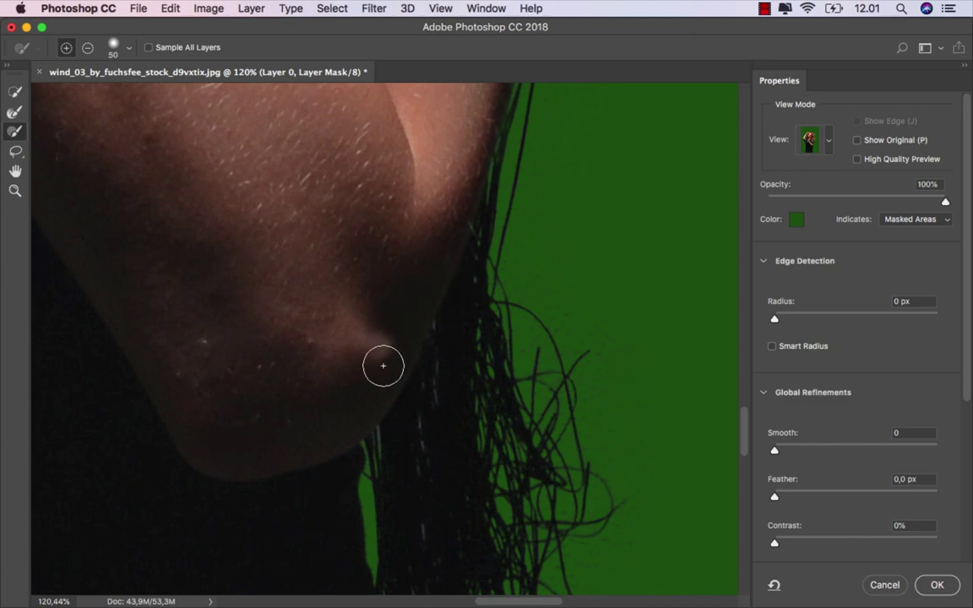
{"action": "scroll", "coordinate": [323, 356], "scroll_direction": "down", "scroll_amount": 3}
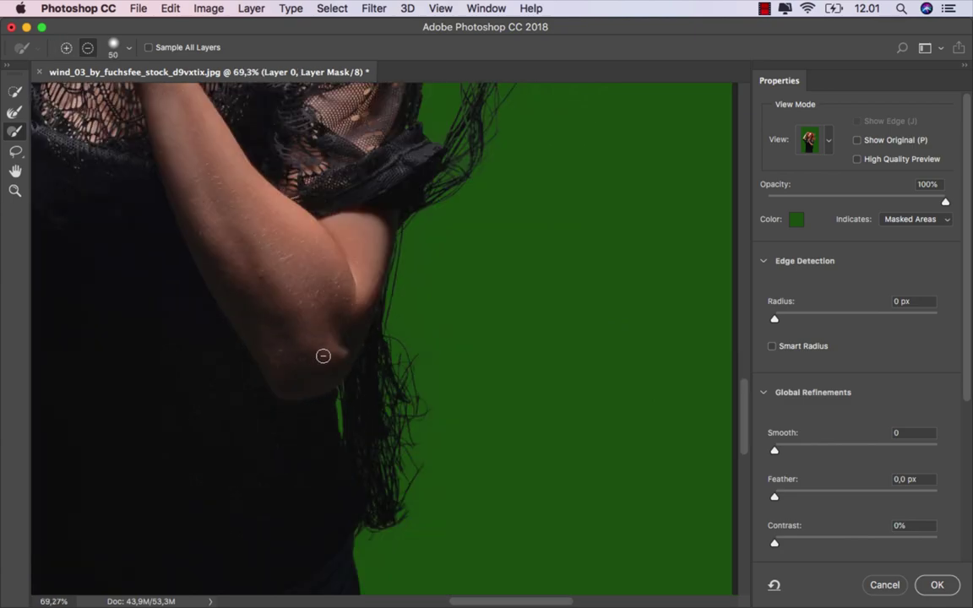
{"action": "scroll", "coordinate": [338, 357], "scroll_direction": "down", "scroll_amount": 3}
{"action": "scroll", "coordinate": [374, 358], "scroll_direction": "down", "scroll_amount": 2}
{"action": "scroll", "coordinate": [354, 331], "scroll_direction": "down", "scroll_amount": 2}
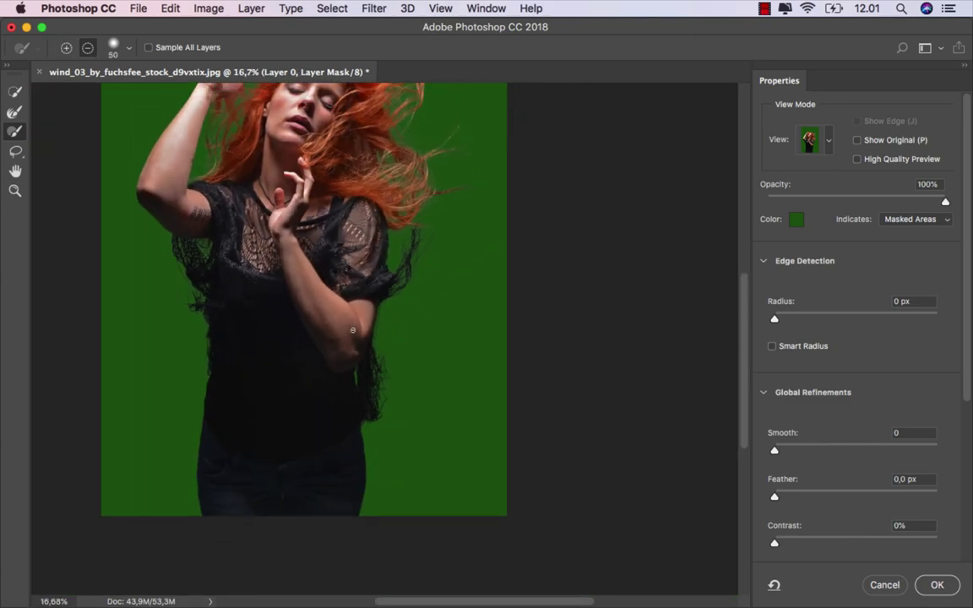
{"action": "scroll", "coordinate": [353, 331], "scroll_direction": "down", "scroll_amount": 2}
{"action": "scroll", "coordinate": [354, 329], "scroll_direction": "up", "scroll_amount": 2}
{"action": "scroll", "coordinate": [354, 329], "scroll_direction": "down", "scroll_amount": 1}
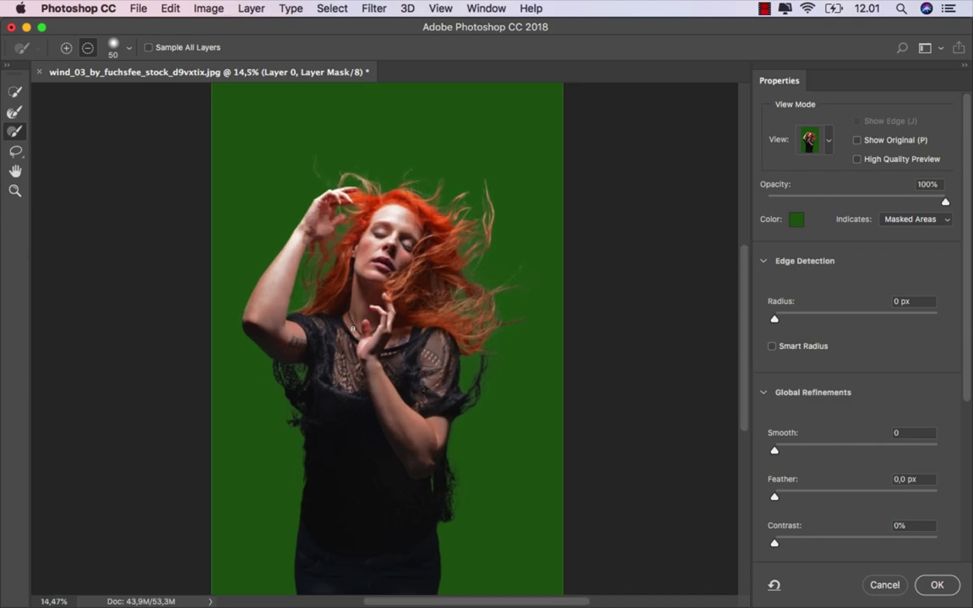
{"action": "left_click", "coordinate": [938, 585]}
Add a 737373 grey Solid Color fill layer beneath Layer 0 to check the cutout.
{"action": "scroll", "coordinate": [381, 262], "scroll_direction": "down", "scroll_amount": 1}
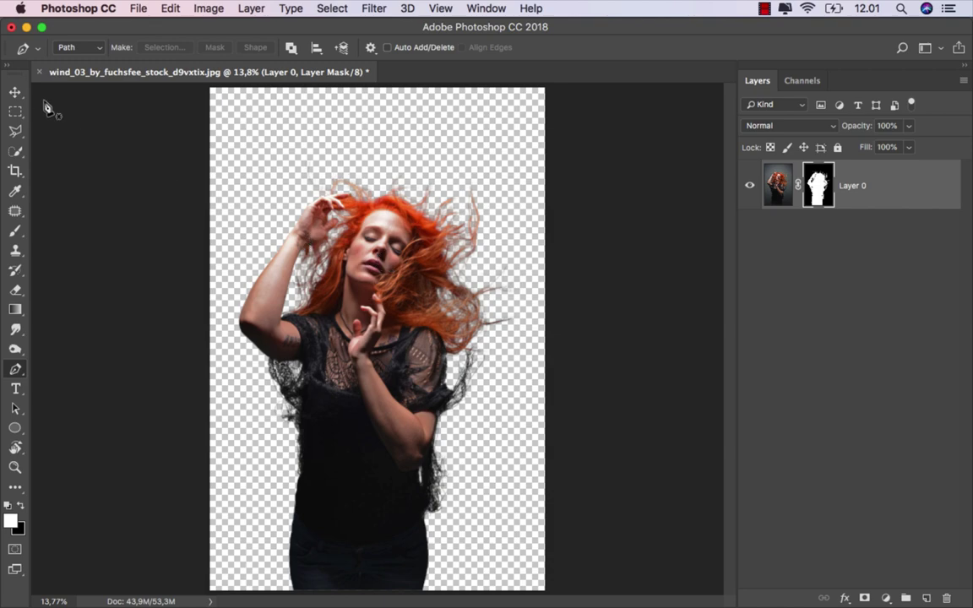
{"action": "key", "text": "v"}
{"action": "scroll", "coordinate": [252, 209], "scroll_direction": "down", "scroll_amount": 1}
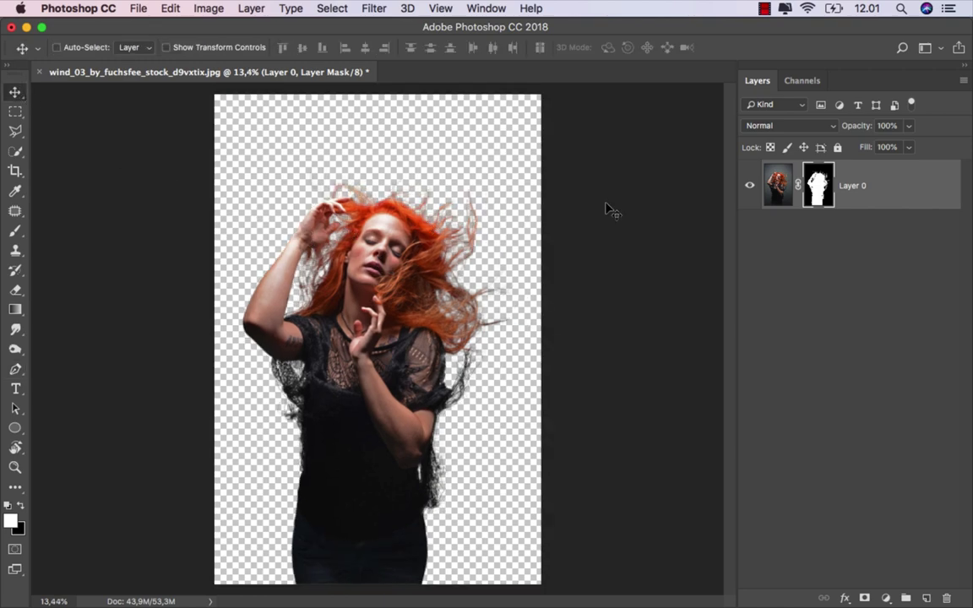
{"action": "key", "text": "super+2"}
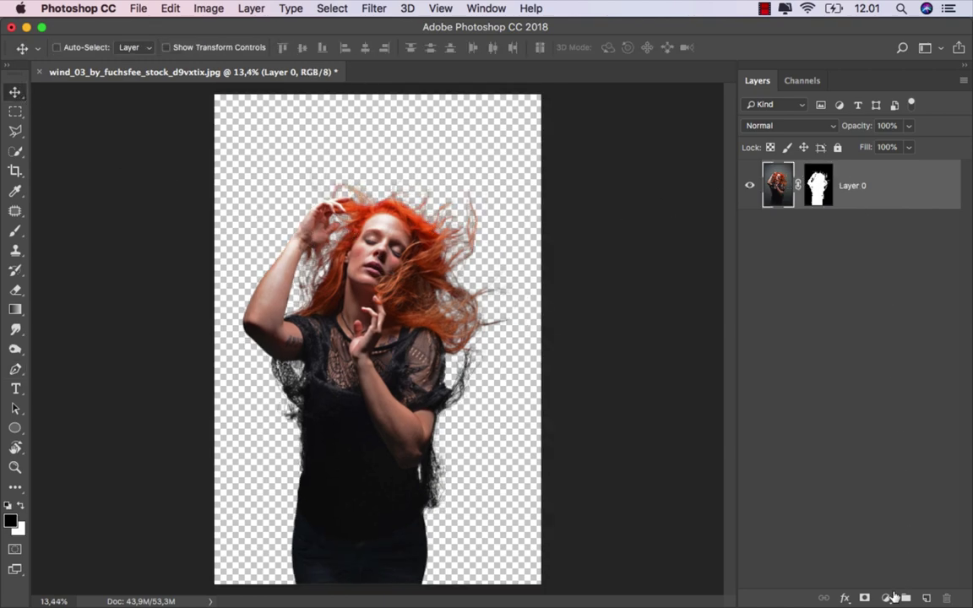
{"action": "left_click", "coordinate": [893, 596]}
{"action": "left_click", "coordinate": [879, 307]}
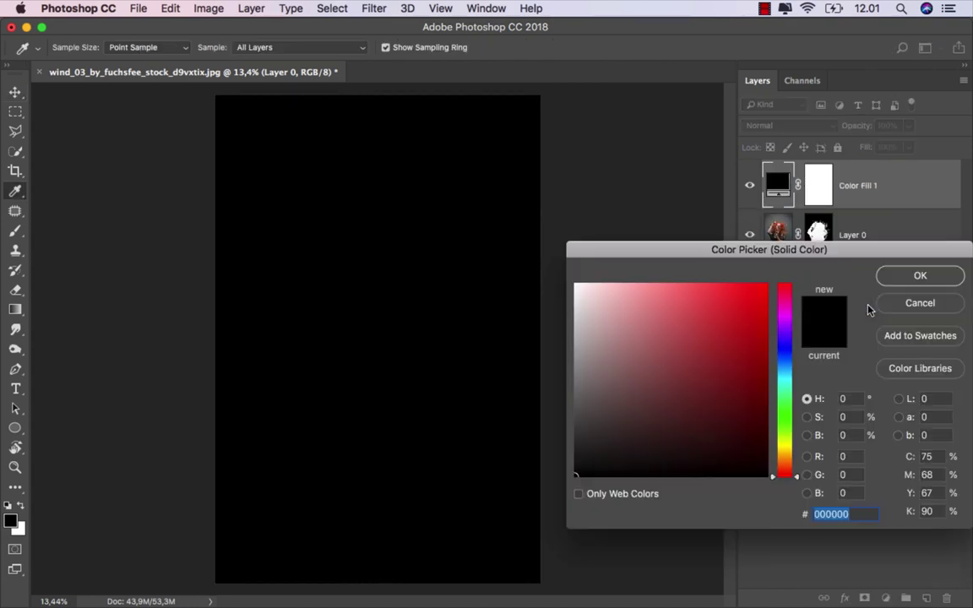
{"action": "left_click_drag", "start_coordinate": [591, 381], "coordinate": [573, 388]}
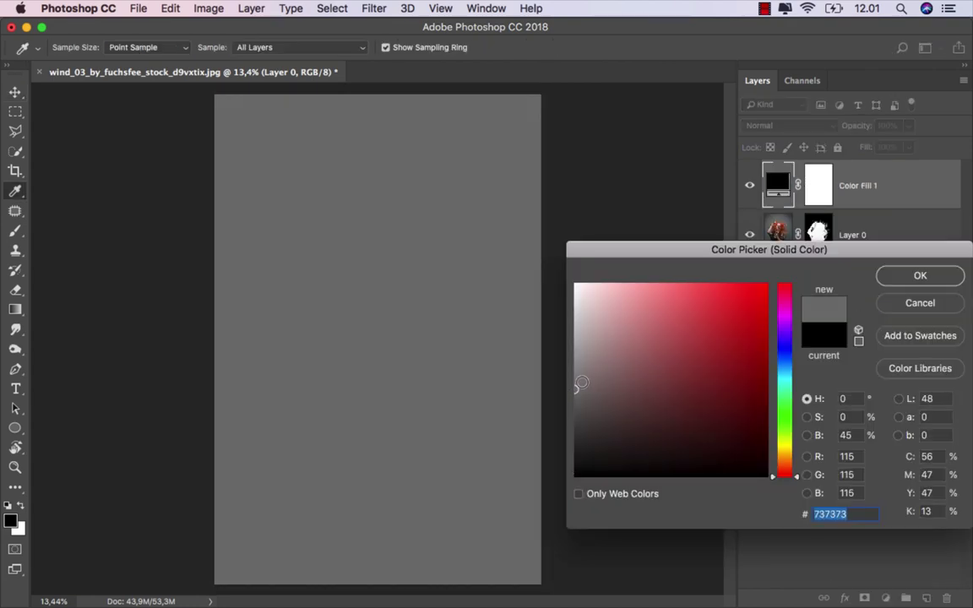
{"action": "left_click", "coordinate": [915, 286]}
{"action": "left_click_drag", "start_coordinate": [883, 187], "coordinate": [873, 278]}
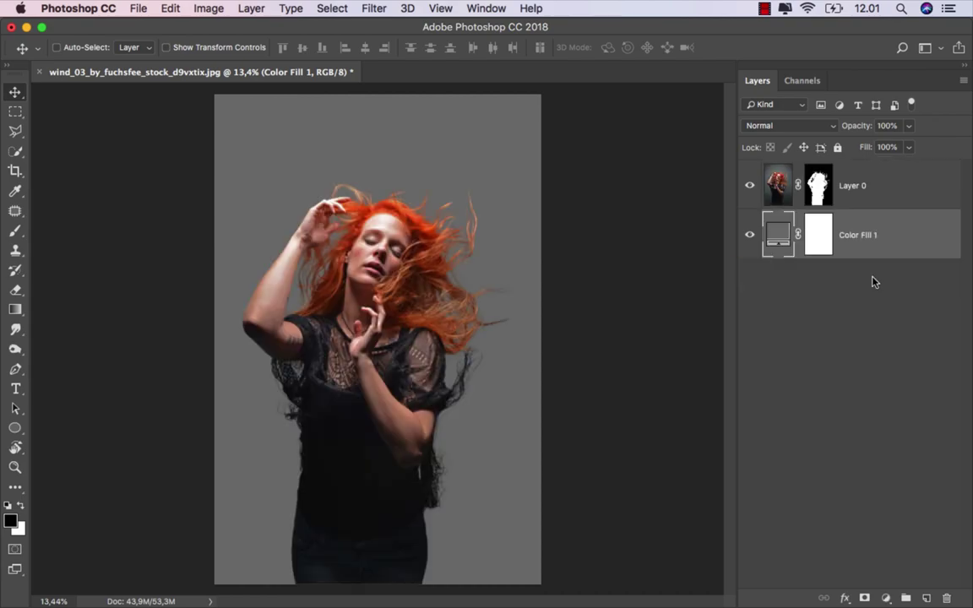
{"action": "left_click", "coordinate": [749, 235]}
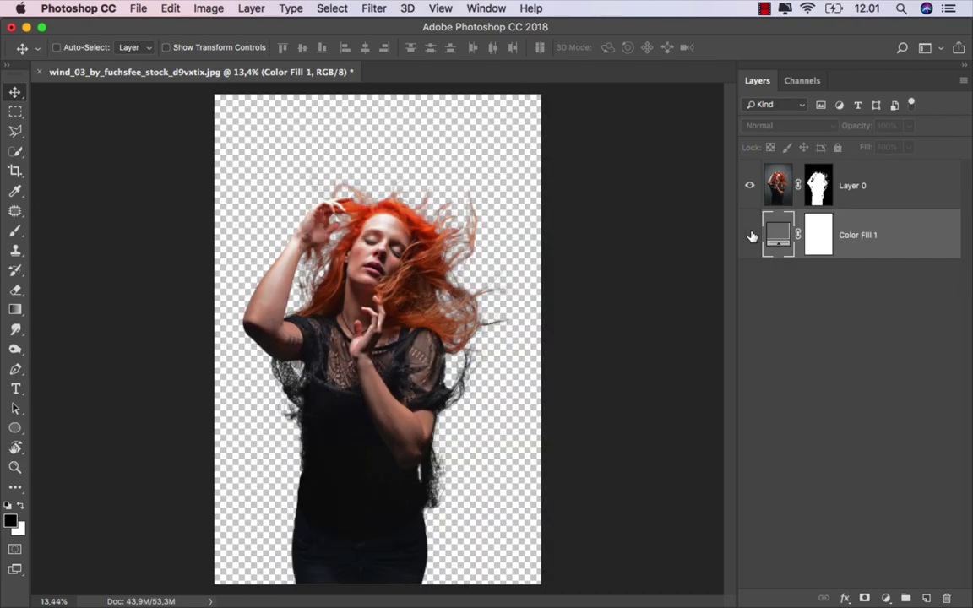
{"action": "left_click", "coordinate": [750, 235]}
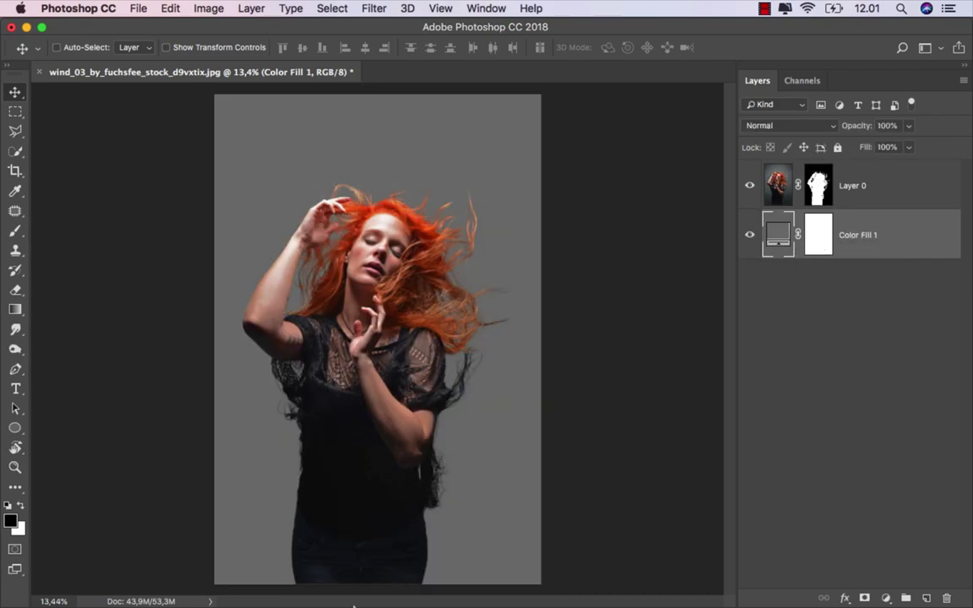
Open the source-images folder in Finder and pick up the gradient PNG.
{"action": "left_click", "coordinate": [355, 571]}
{"action": "left_click", "coordinate": [351, 259]}
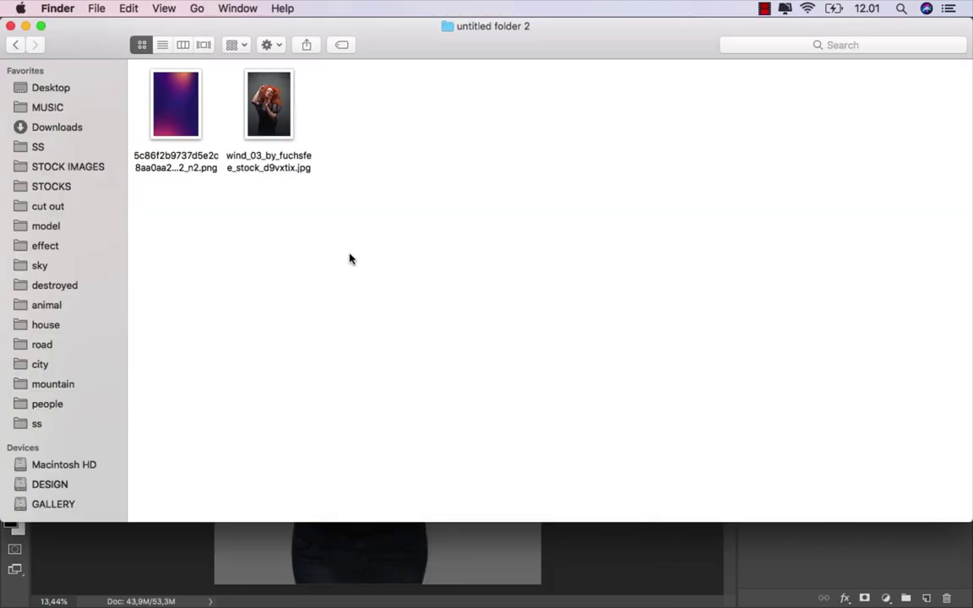
{"action": "left_click_drag", "start_coordinate": [189, 125], "coordinate": [403, 546]}
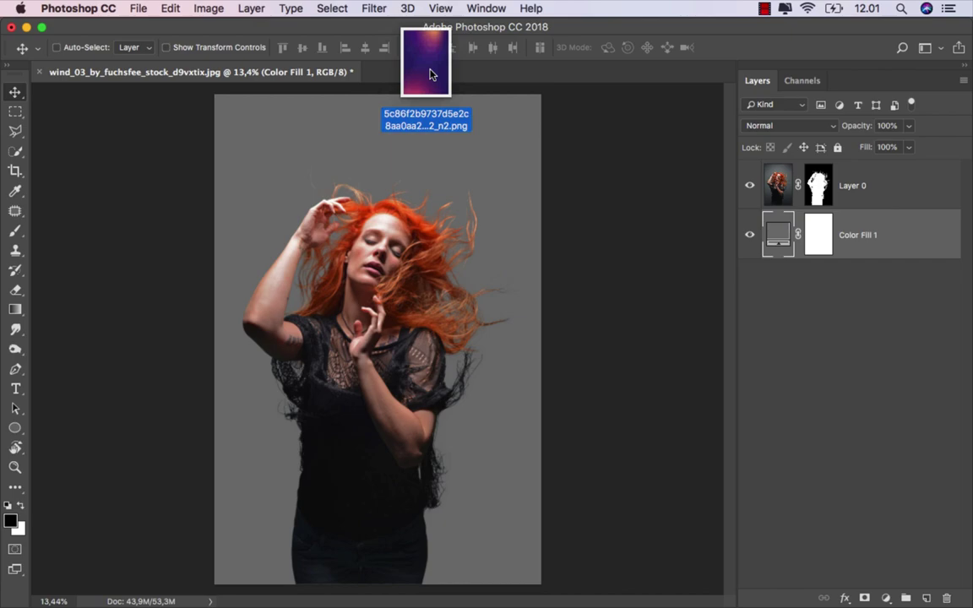
Open the gradient PNG as its own document and copy the masked Layer 0 onto it as Layer 1.
{"action": "left_click_drag", "start_coordinate": [403, 546], "coordinate": [430, 73]}
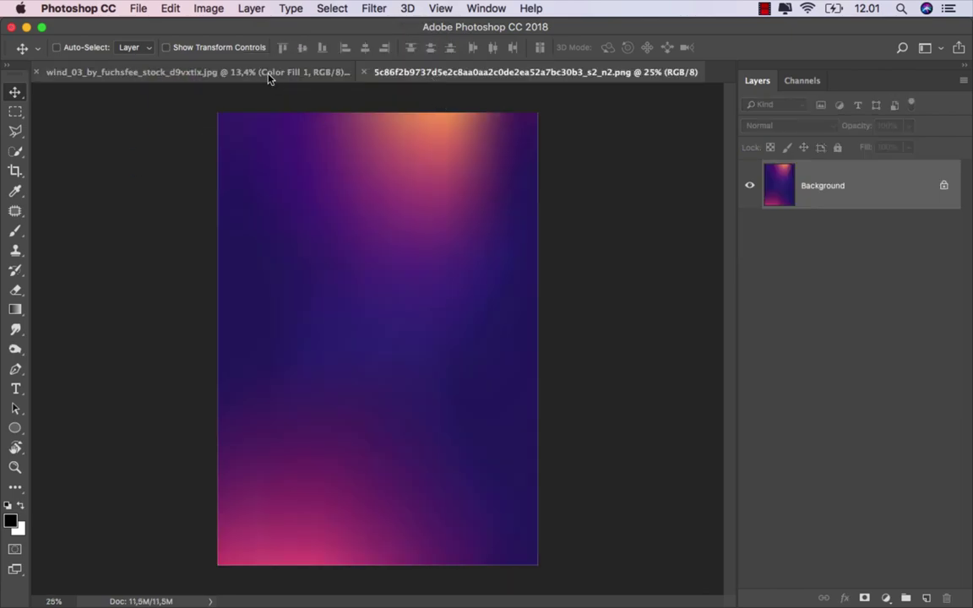
{"action": "left_click", "coordinate": [241, 70]}
{"action": "left_click", "coordinate": [852, 178]}
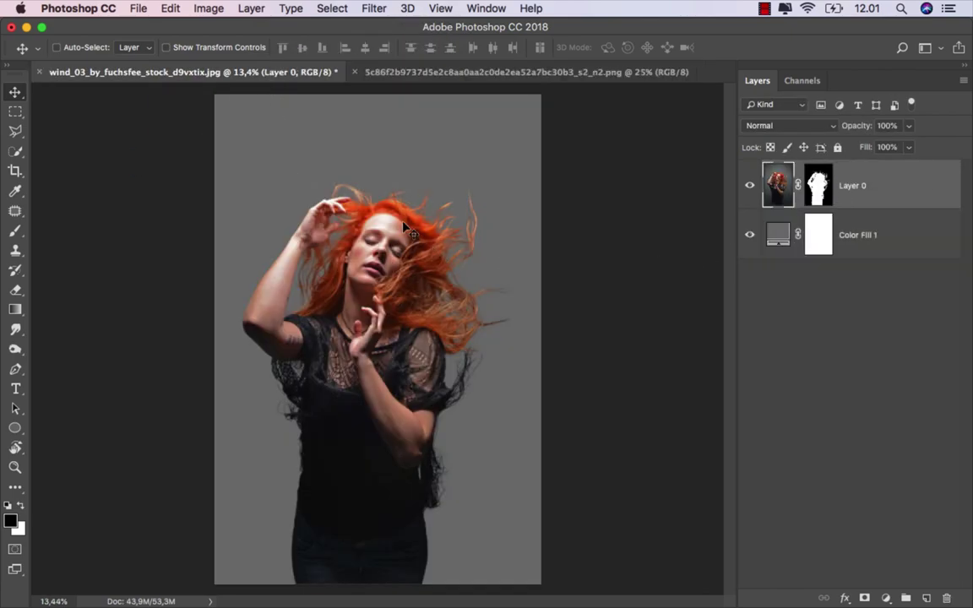
{"action": "left_click_drag", "start_coordinate": [369, 221], "coordinate": [369, 287]}
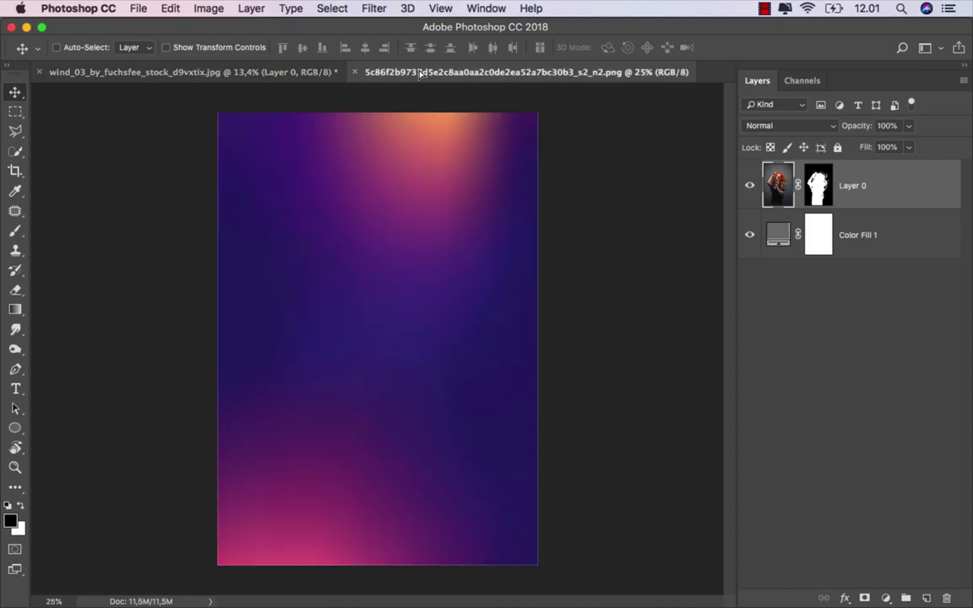
{"action": "scroll", "coordinate": [369, 287], "scroll_direction": "down", "scroll_amount": 3}
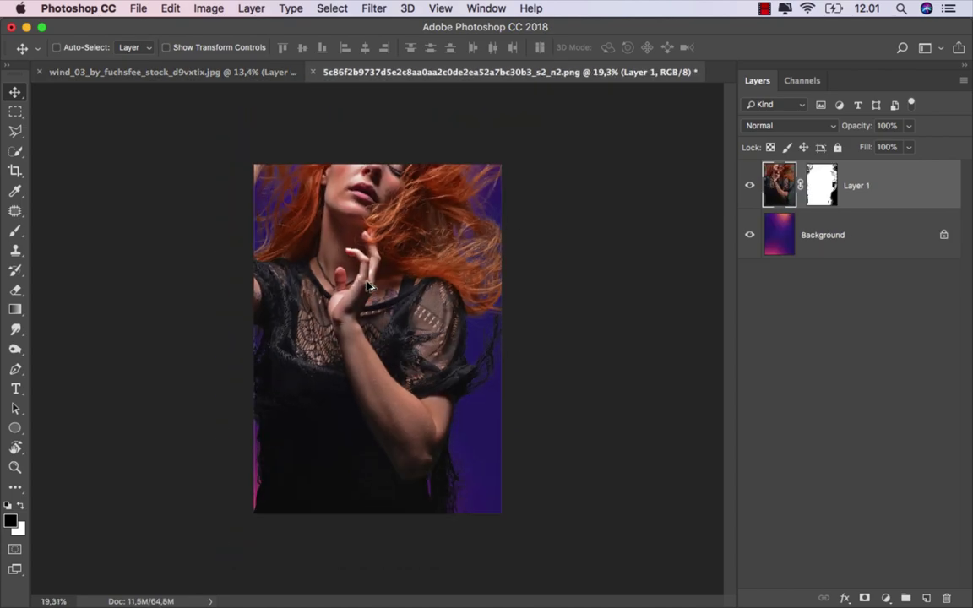
Scale the woman on Layer 1 to about 55% and move her down on the gradient.
{"action": "key", "text": "ctrl+t"}
{"action": "scroll", "coordinate": [370, 291], "scroll_direction": "down", "scroll_amount": 1}
{"action": "scroll", "coordinate": [369, 291], "scroll_direction": "down", "scroll_amount": 2}
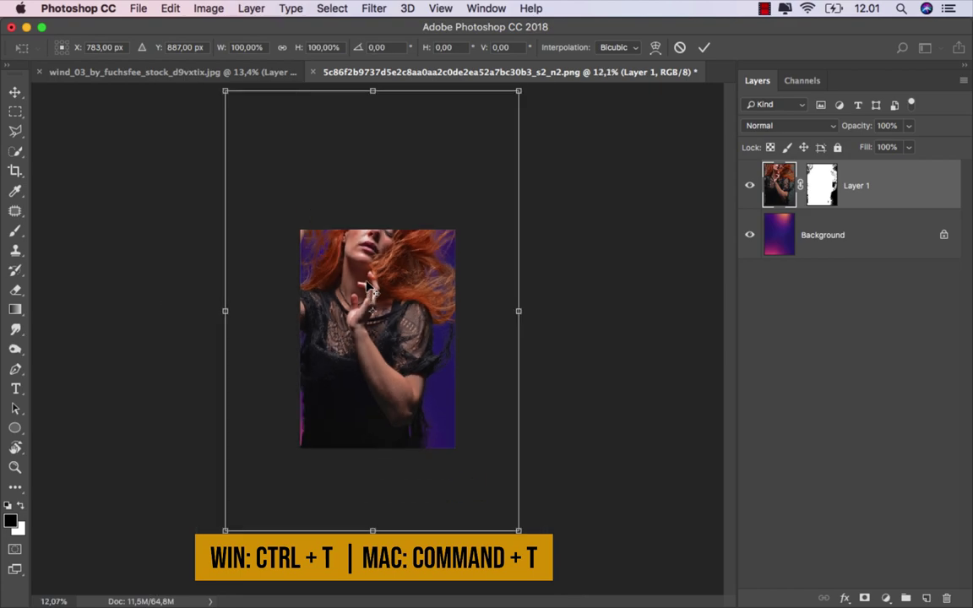
{"action": "left_click_drag", "start_coordinate": [518, 88], "coordinate": [442, 206]}
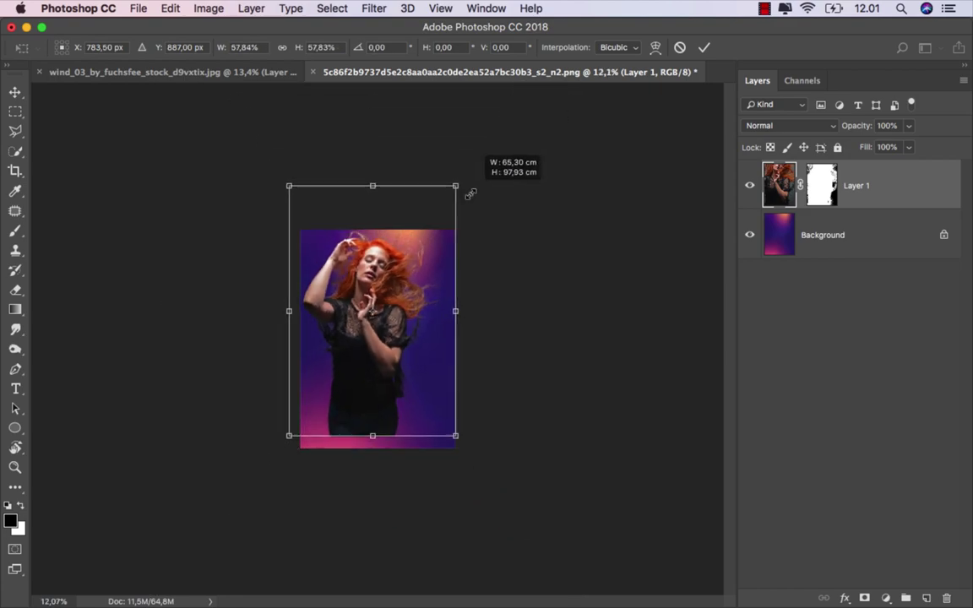
{"action": "scroll", "coordinate": [425, 292], "scroll_direction": "up", "scroll_amount": 2}
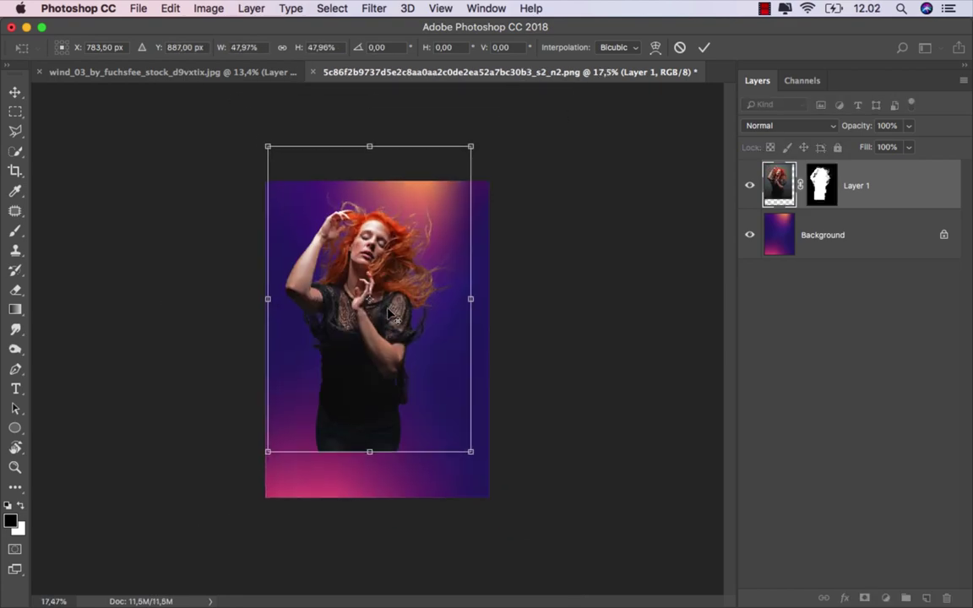
{"action": "scroll", "coordinate": [391, 315], "scroll_direction": "up", "scroll_amount": 1}
{"action": "left_click_drag", "start_coordinate": [391, 317], "coordinate": [400, 366]}
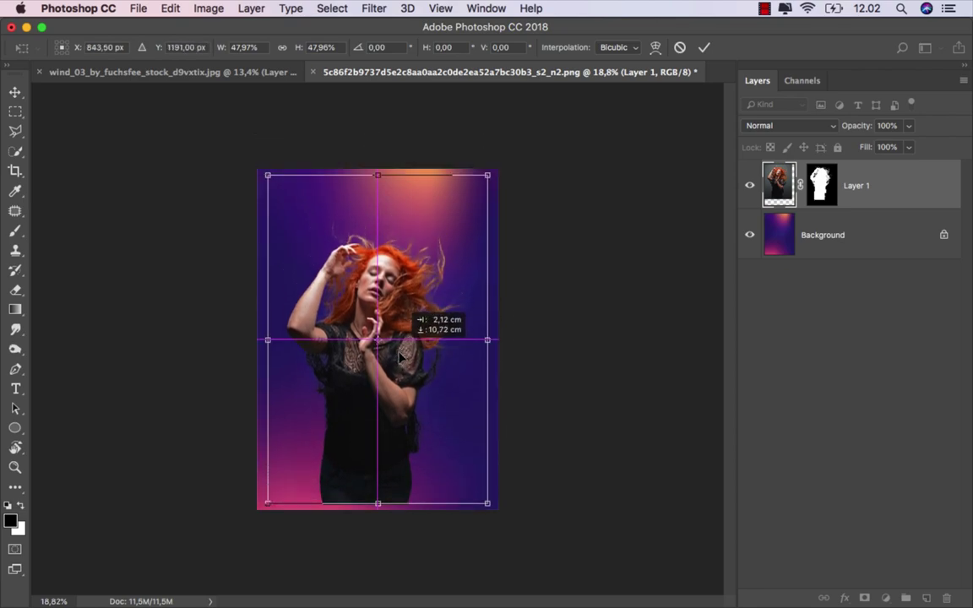
{"action": "scroll", "coordinate": [449, 292], "scroll_direction": "up", "scroll_amount": 1}
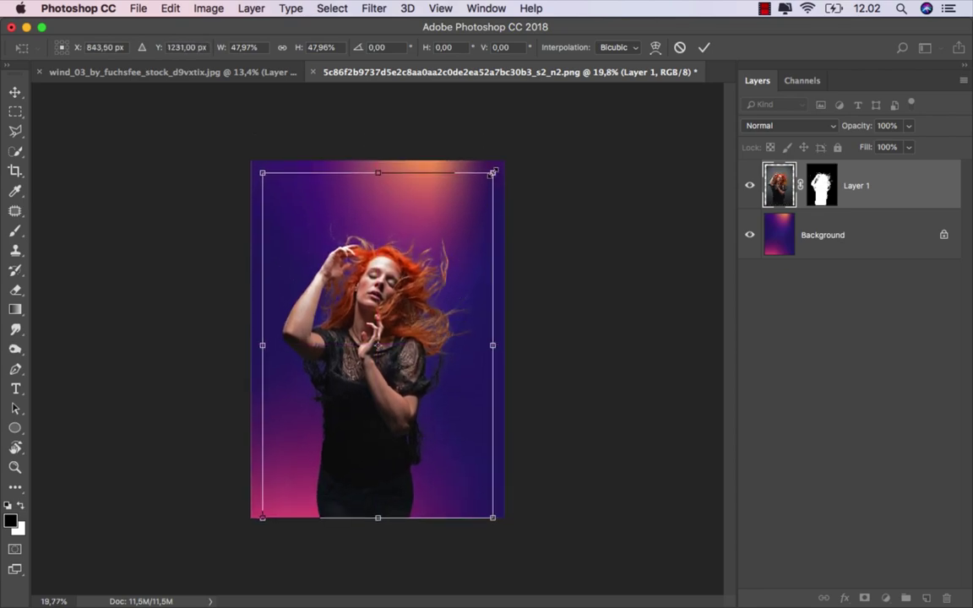
{"action": "left_click_drag", "start_coordinate": [493, 173], "coordinate": [533, 123]}
{"action": "left_click", "coordinate": [705, 47]}
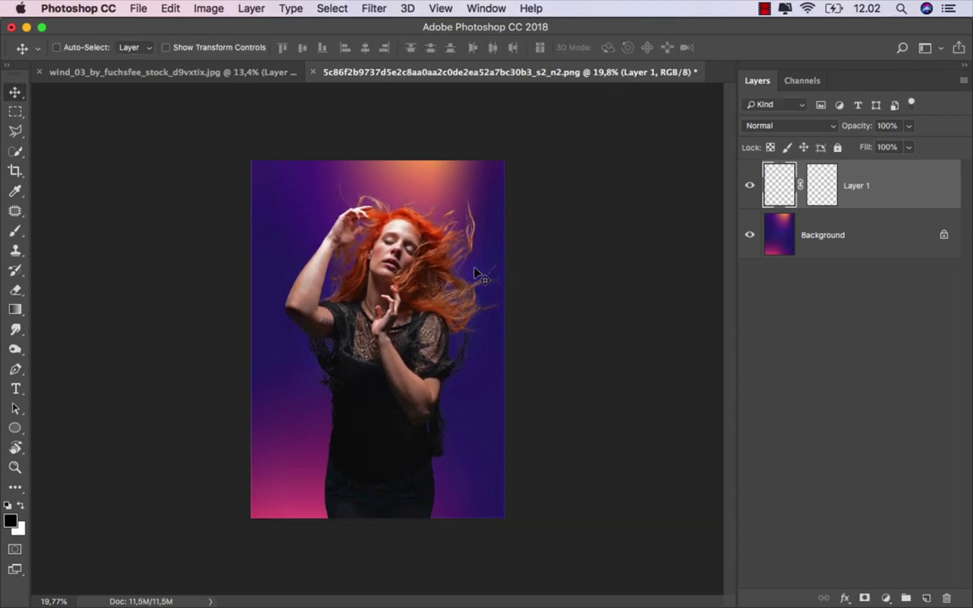
Nudge the woman 2.68 cm to the left with the Move tool.
{"action": "scroll", "coordinate": [429, 280], "scroll_direction": "up", "scroll_amount": 1}
{"action": "scroll", "coordinate": [430, 279], "scroll_direction": "up", "scroll_amount": 1}
{"action": "left_click_drag", "start_coordinate": [411, 276], "coordinate": [403, 277]}
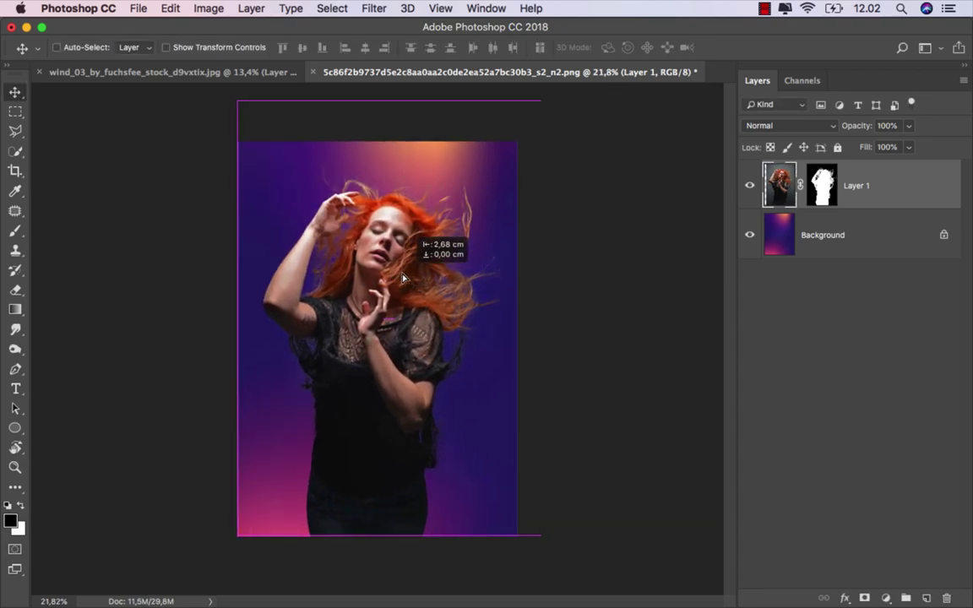
{"action": "scroll", "coordinate": [386, 196], "scroll_direction": "up", "scroll_amount": 2}
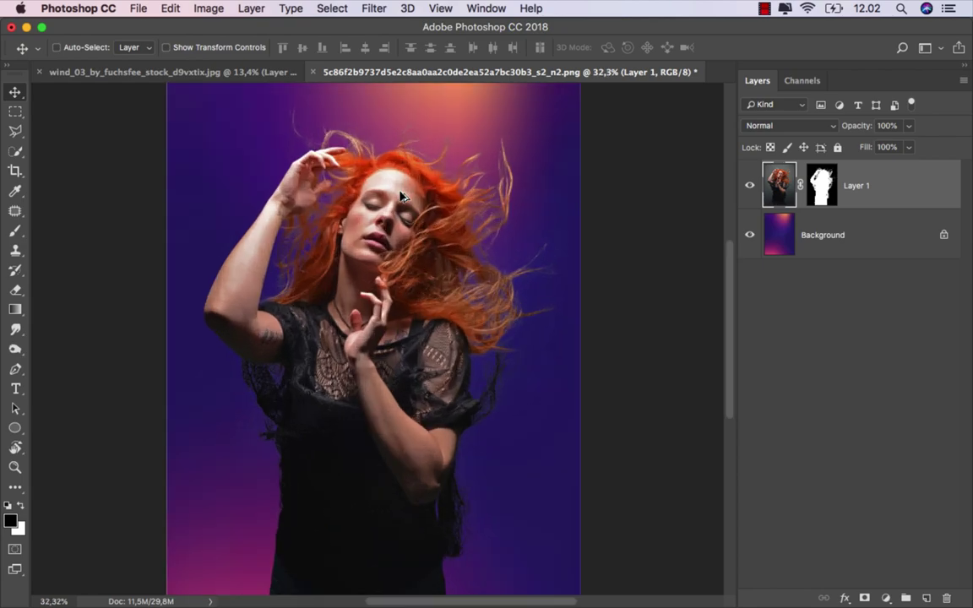
{"action": "scroll", "coordinate": [387, 196], "scroll_direction": "up", "scroll_amount": 1}
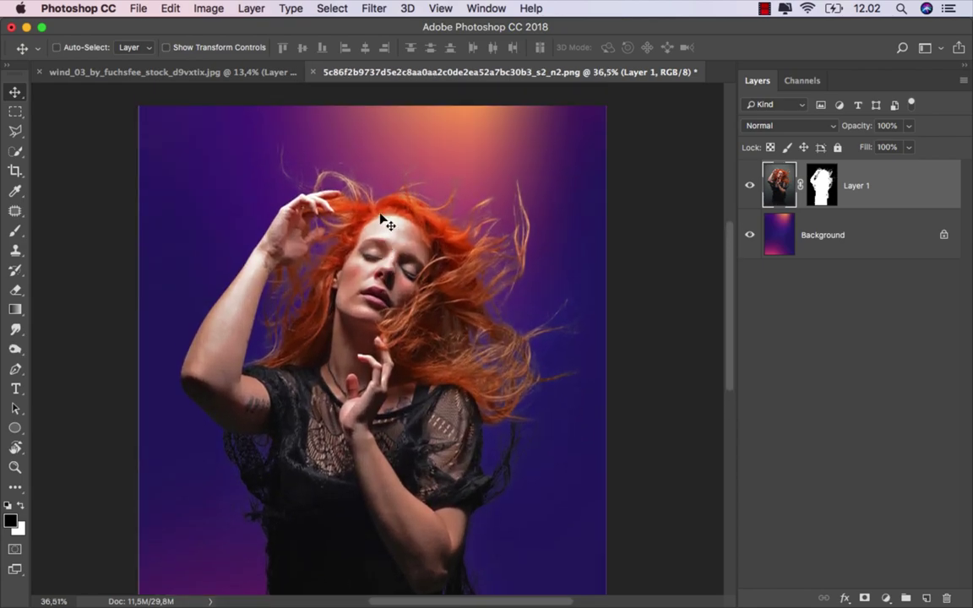
Add a new Layer 2 and clip it to the woman's Layer 1.
{"action": "left_click", "coordinate": [927, 597]}
{"action": "right_click", "coordinate": [848, 205]}
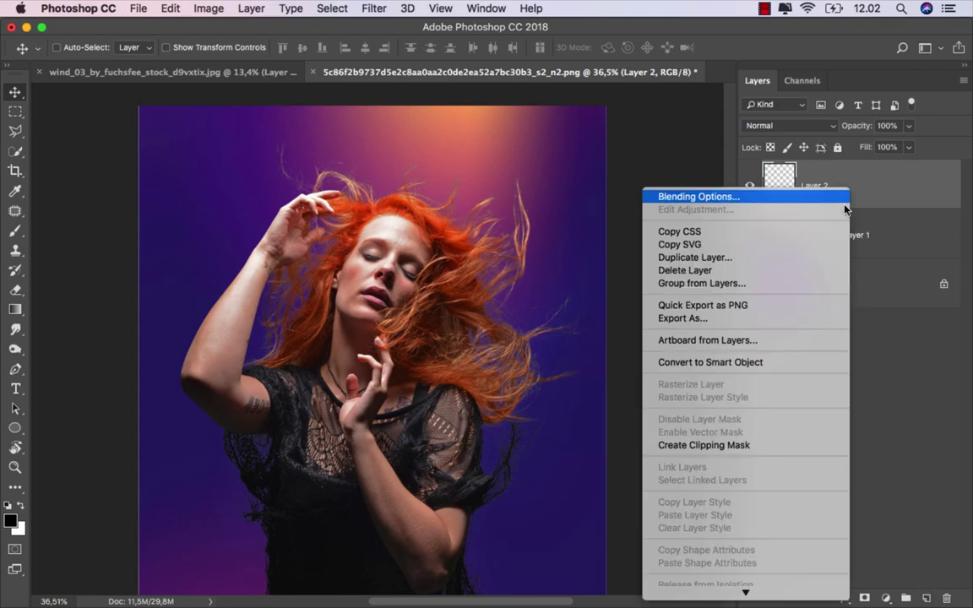
{"action": "left_click", "coordinate": [723, 445]}
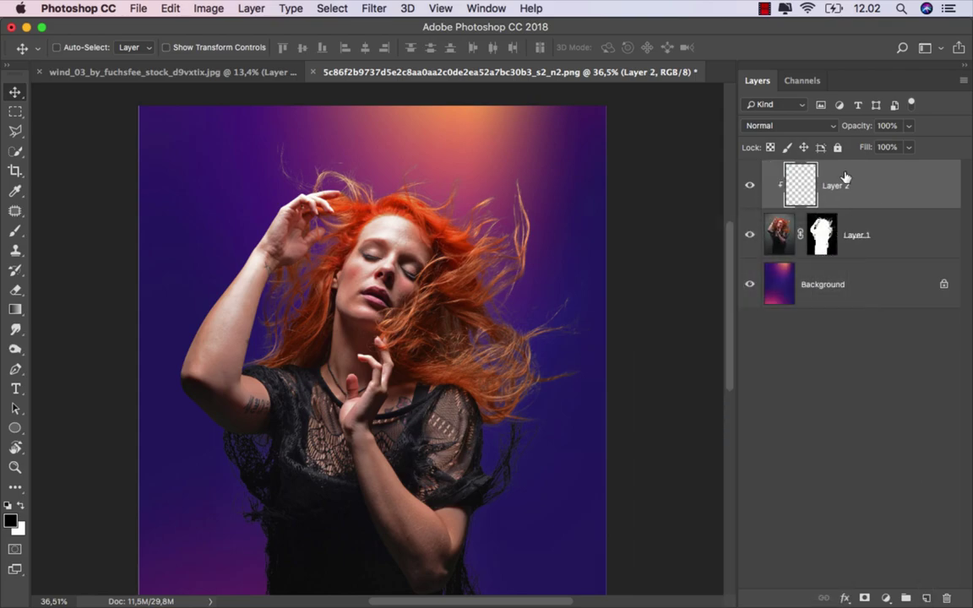
With the Brush tool, sample the orange of the stray hair as paint colour.
{"action": "left_click", "coordinate": [15, 230]}
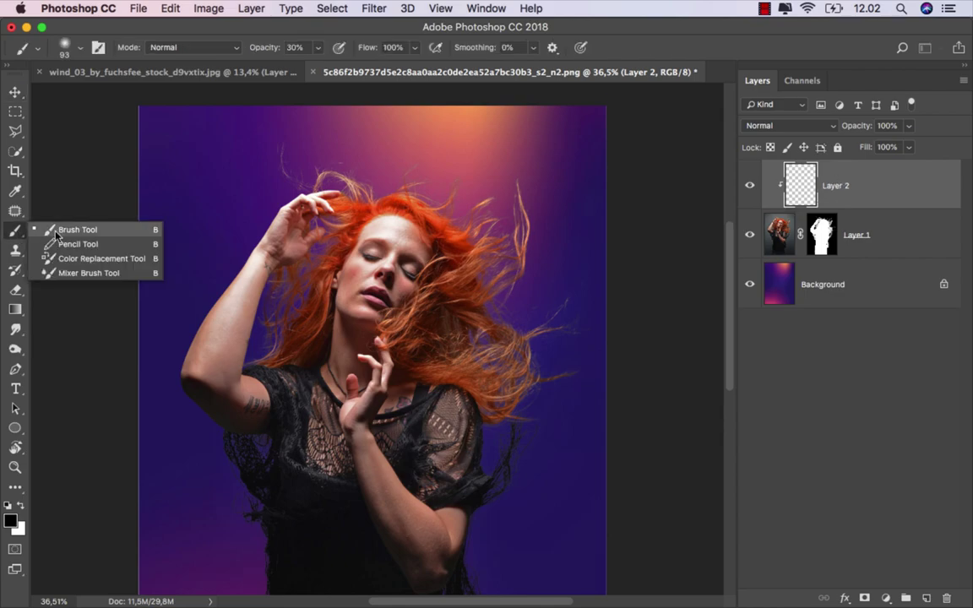
{"action": "left_click", "coordinate": [99, 226]}
{"action": "scroll", "coordinate": [442, 161], "scroll_direction": "up", "scroll_amount": 3}
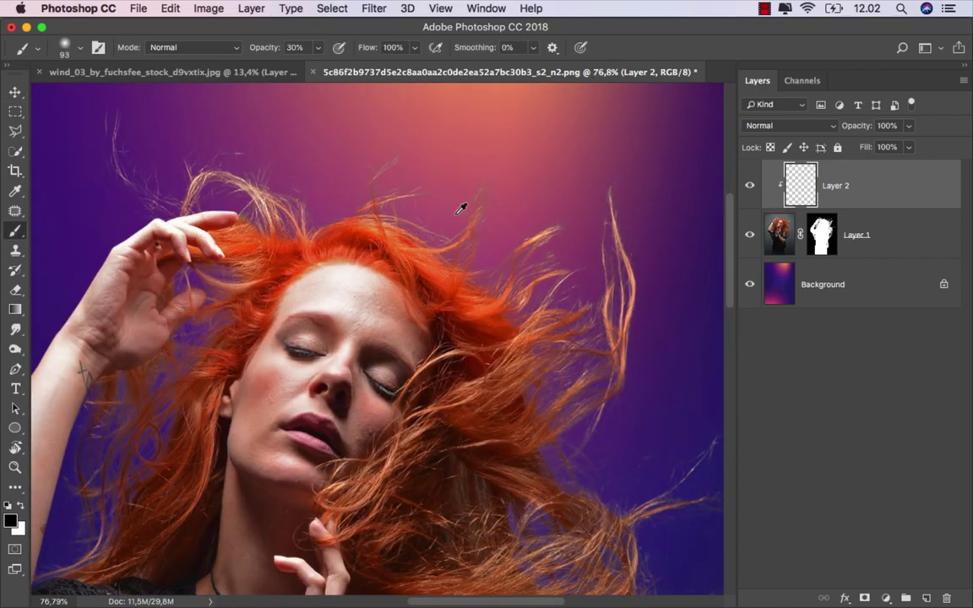
{"action": "scroll", "coordinate": [464, 206], "scroll_direction": "up", "scroll_amount": 2}
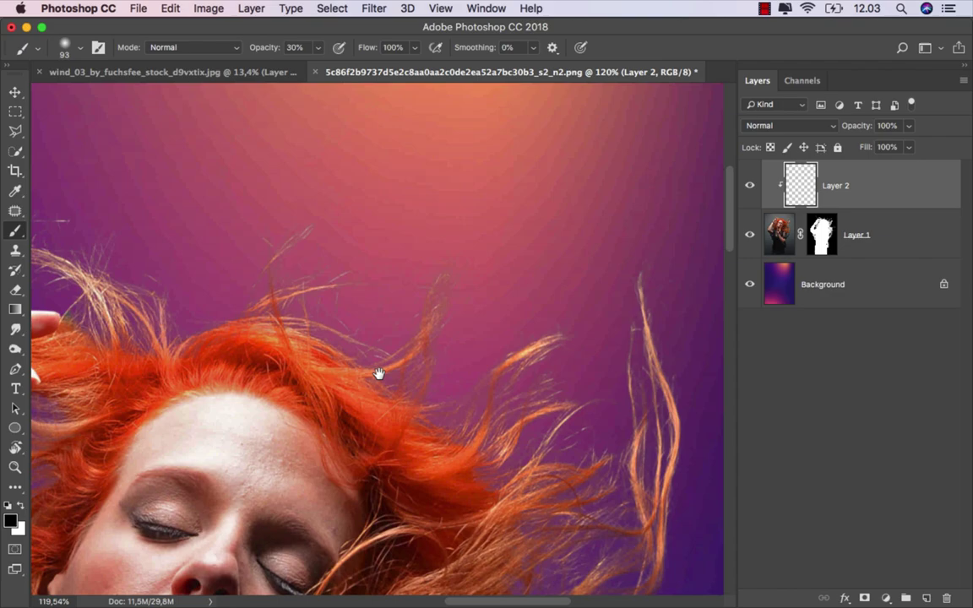
{"action": "left_click_drag", "start_coordinate": [435, 267], "coordinate": [359, 402]}
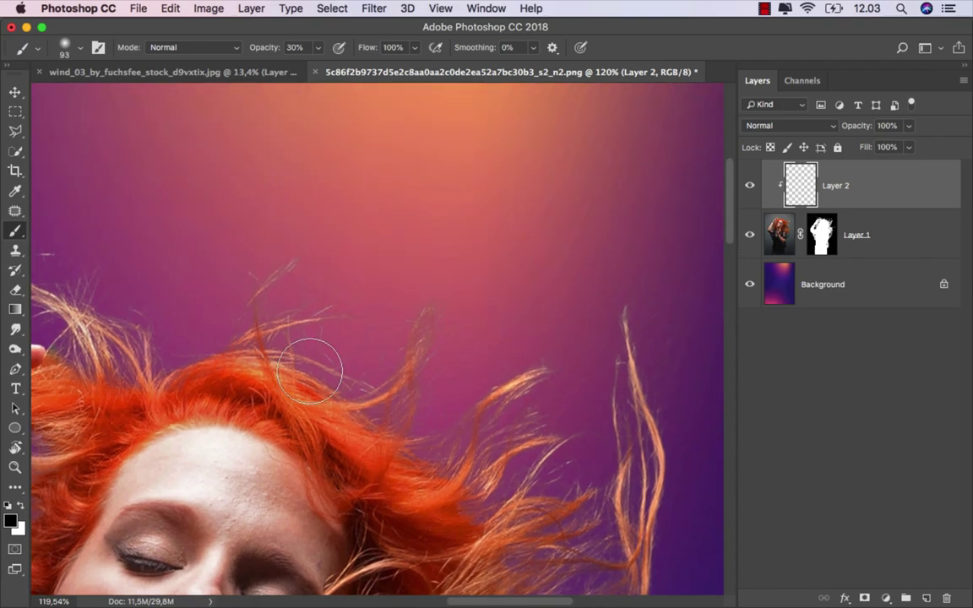
{"action": "left_click", "coordinate": [279, 359], "text": "alt"}
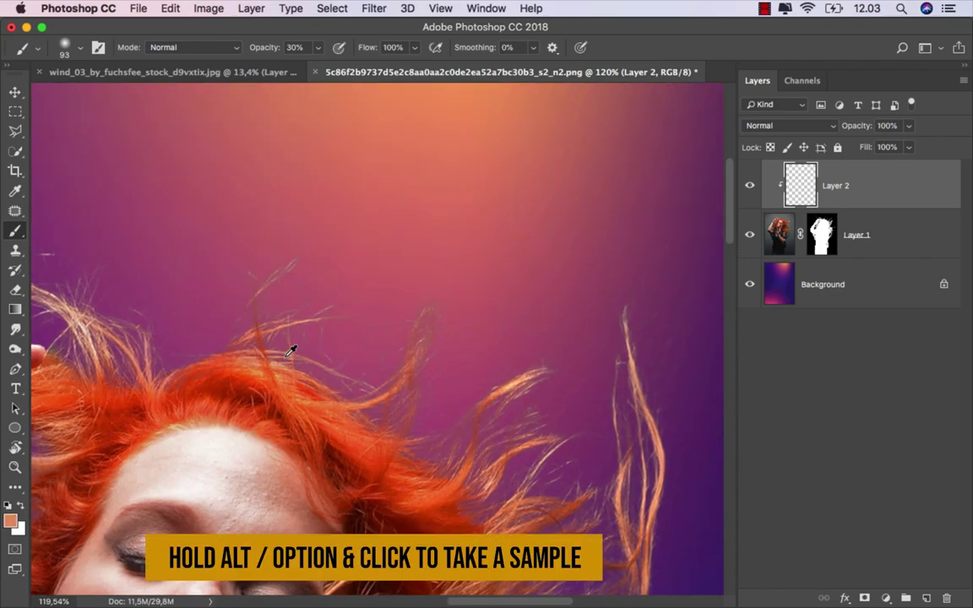
Set Layer 2 to Soft Light and the brush to a larger size at 22% opacity.
{"action": "left_click", "coordinate": [782, 125]}
{"action": "left_click", "coordinate": [766, 300]}
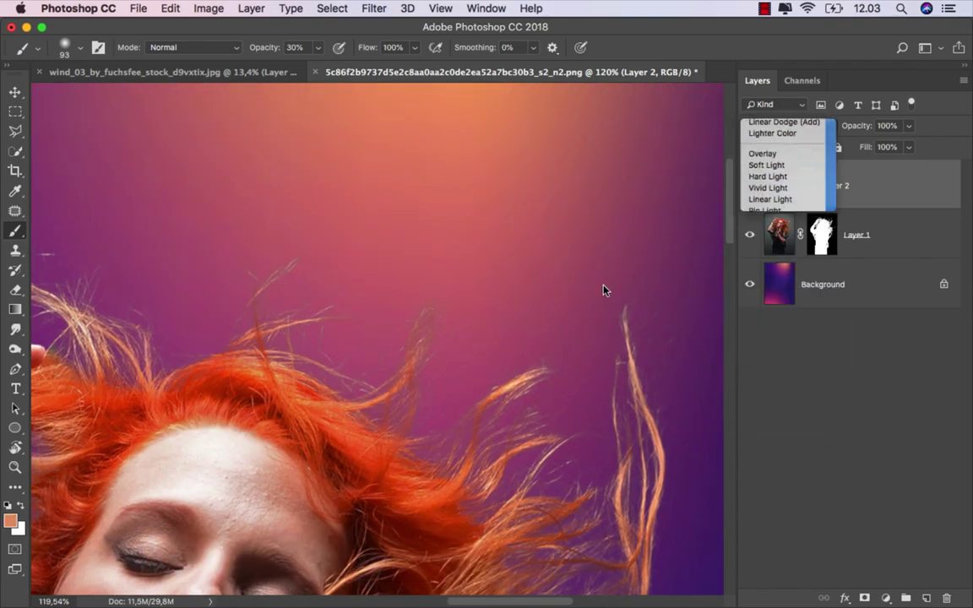
{"action": "key", "text": "bracketright"}
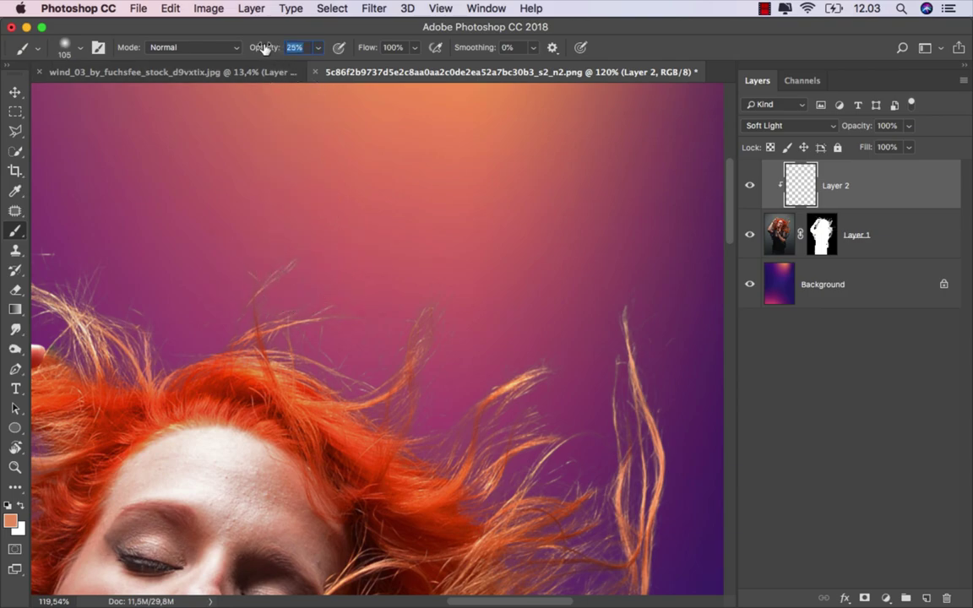
{"action": "left_click_drag", "start_coordinate": [264, 47], "coordinate": [238, 47]}
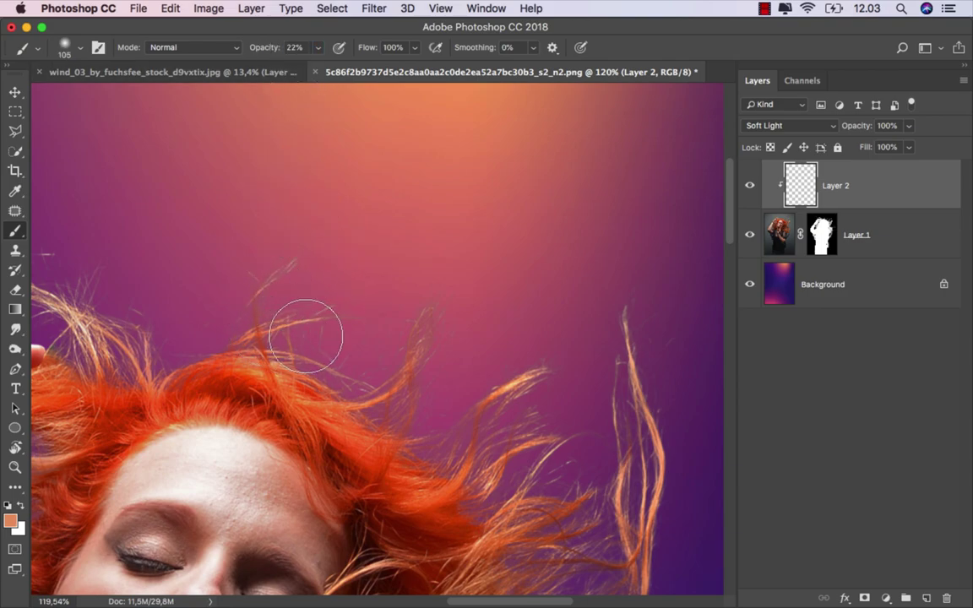
{"action": "left_click_drag", "start_coordinate": [425, 304], "coordinate": [427, 308]}
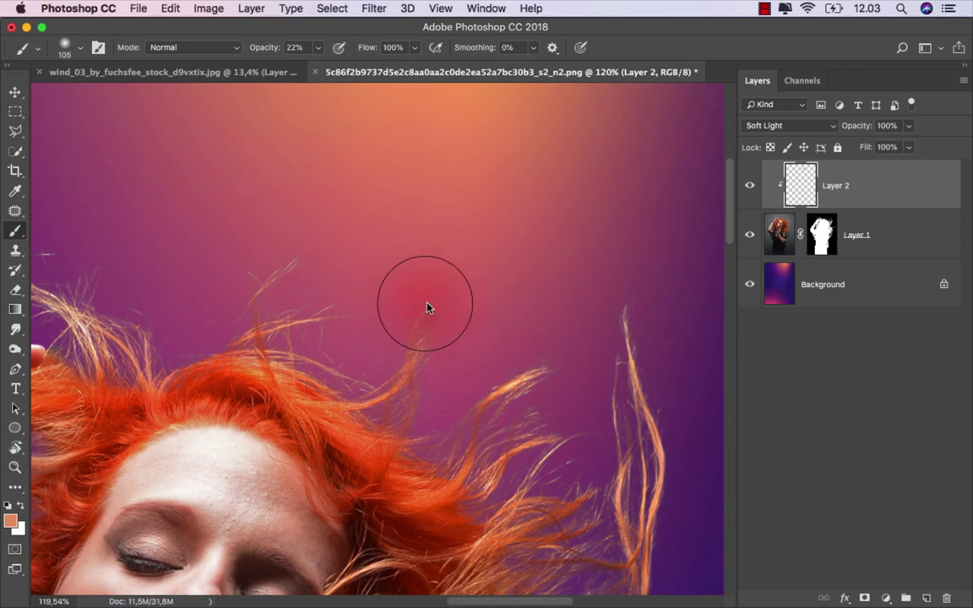
Raise the brush opacity to 100% and frame the hair by the hand and left side.
{"action": "left_click", "coordinate": [318, 47]}
{"action": "left_click_drag", "start_coordinate": [353, 70], "coordinate": [378, 67]}
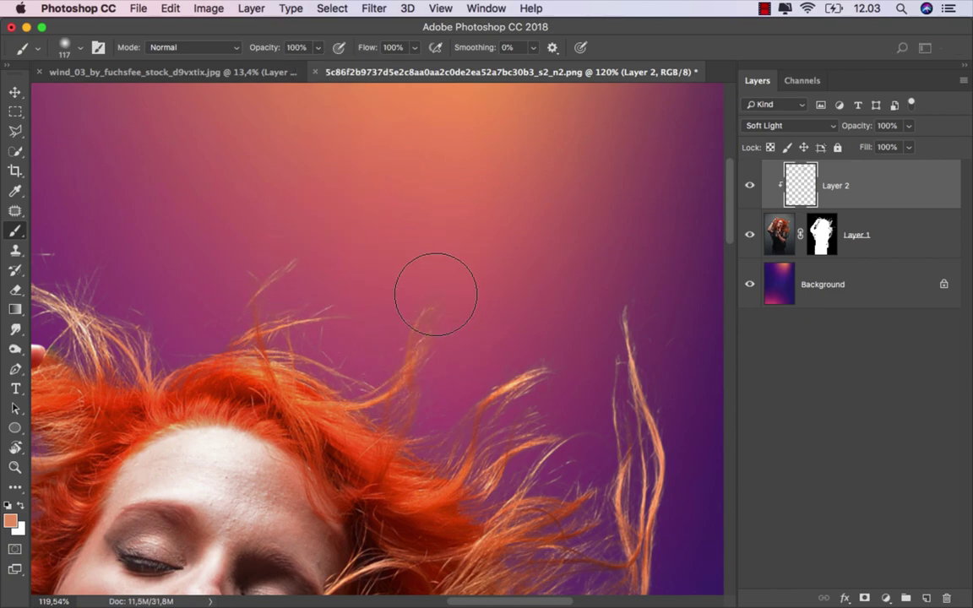
{"action": "scroll", "coordinate": [434, 387], "scroll_direction": "down", "scroll_amount": 3}
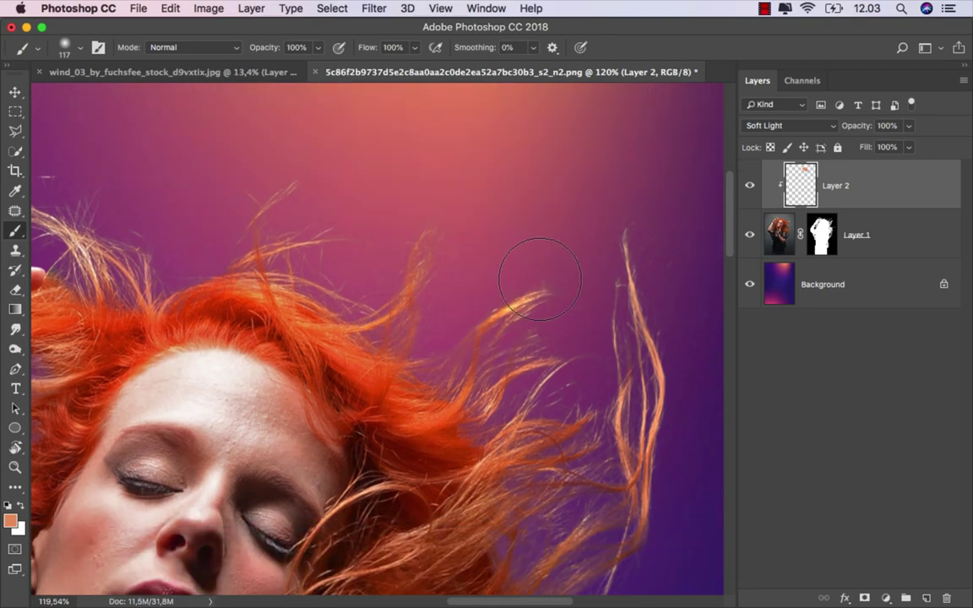
{"action": "scroll", "coordinate": [558, 262], "scroll_direction": "right", "scroll_amount": 2}
{"action": "scroll", "coordinate": [557, 262], "scroll_direction": "up", "scroll_amount": 1}
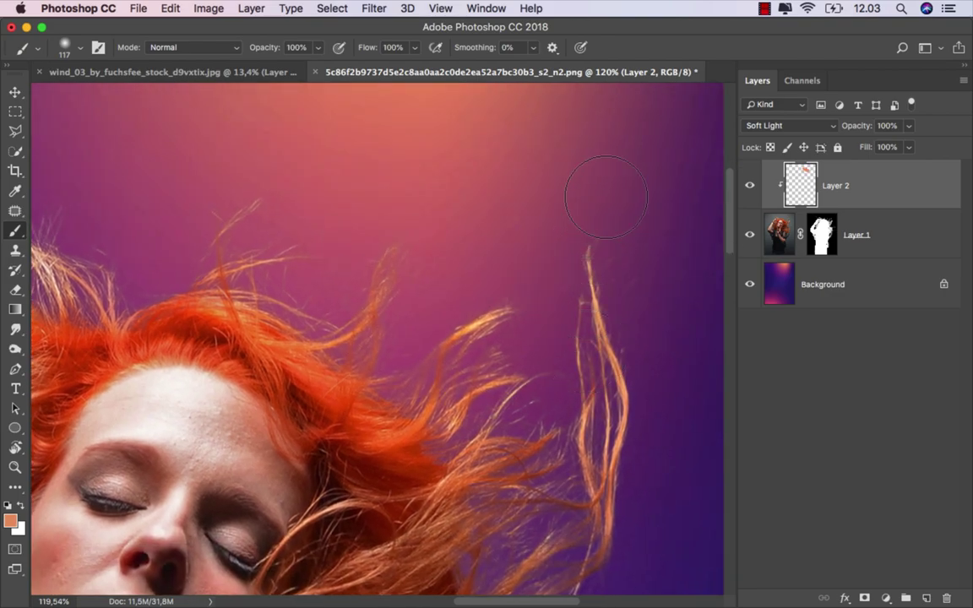
{"action": "scroll", "coordinate": [549, 182], "scroll_direction": "right", "scroll_amount": 3}
{"action": "scroll", "coordinate": [549, 182], "scroll_direction": "down", "scroll_amount": 1}
{"action": "scroll", "coordinate": [482, 190], "scroll_direction": "down", "scroll_amount": 2}
{"action": "scroll", "coordinate": [482, 190], "scroll_direction": "right", "scroll_amount": 1}
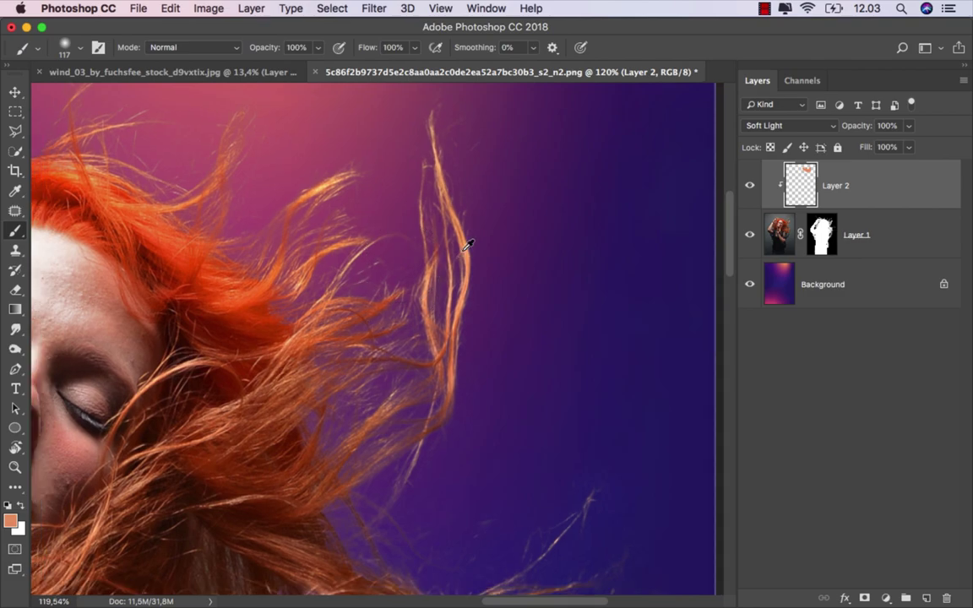
{"action": "scroll", "coordinate": [448, 202], "scroll_direction": "down", "scroll_amount": 1}
{"action": "scroll", "coordinate": [591, 380], "scroll_direction": "down", "scroll_amount": 2}
{"action": "scroll", "coordinate": [355, 198], "scroll_direction": "right", "scroll_amount": 2}
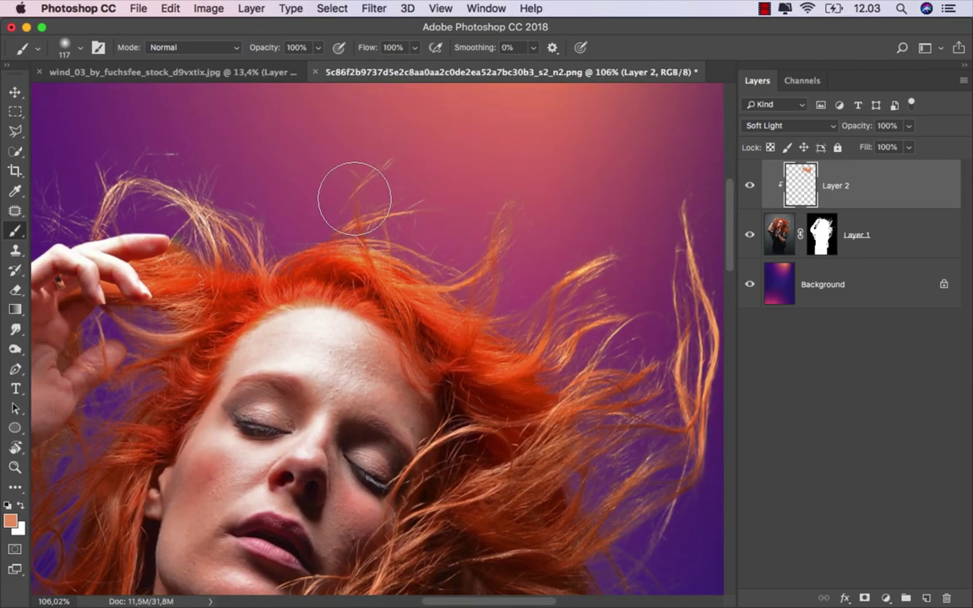
{"action": "left_click_drag", "start_coordinate": [260, 226], "coordinate": [348, 269]}
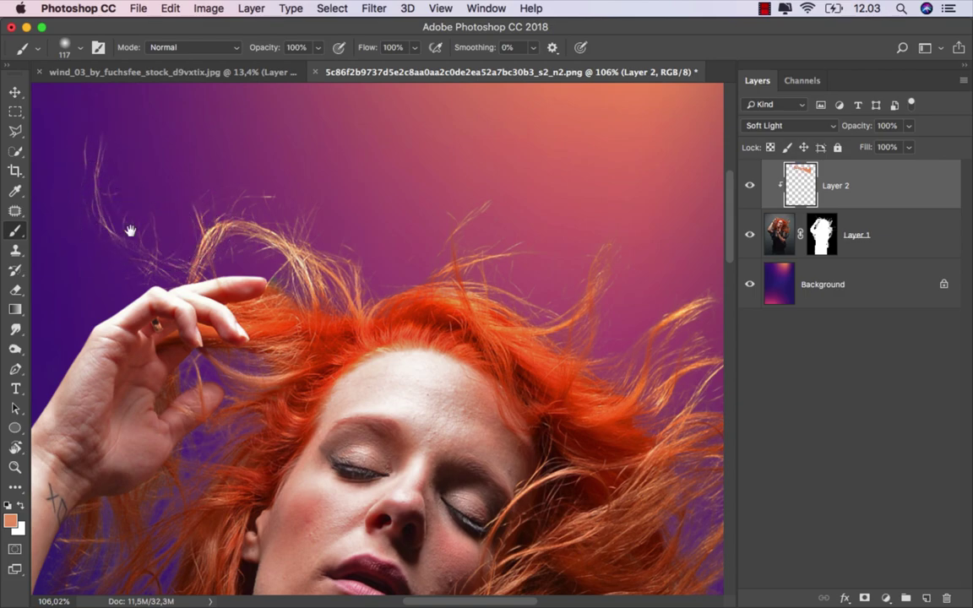
{"action": "left_click_drag", "start_coordinate": [131, 231], "coordinate": [213, 208]}
Paint soft orange highlights over the hair on Layer 2.
{"action": "left_click", "coordinate": [313, 48]}
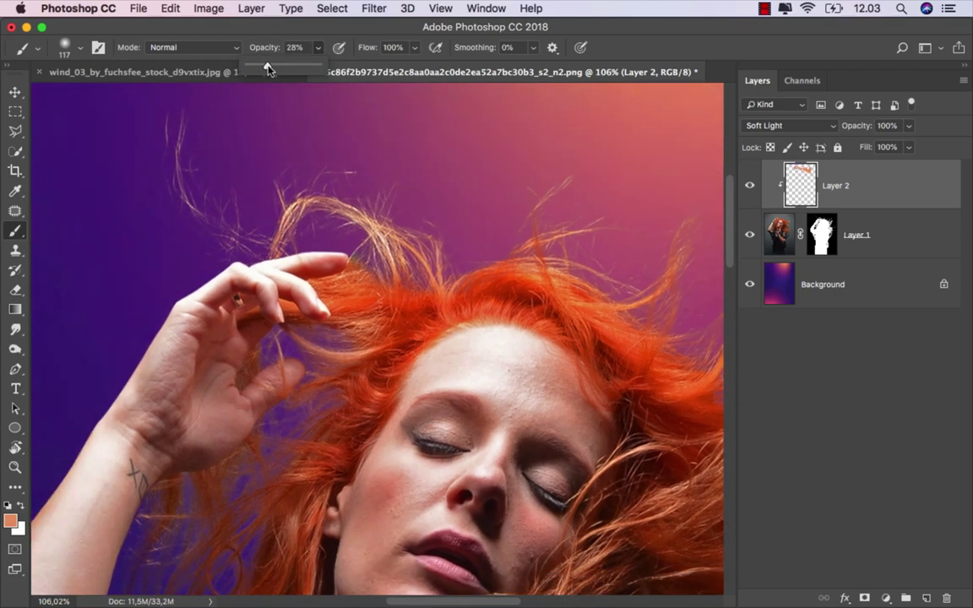
{"action": "scroll", "coordinate": [328, 302], "scroll_direction": "down", "scroll_amount": 3}
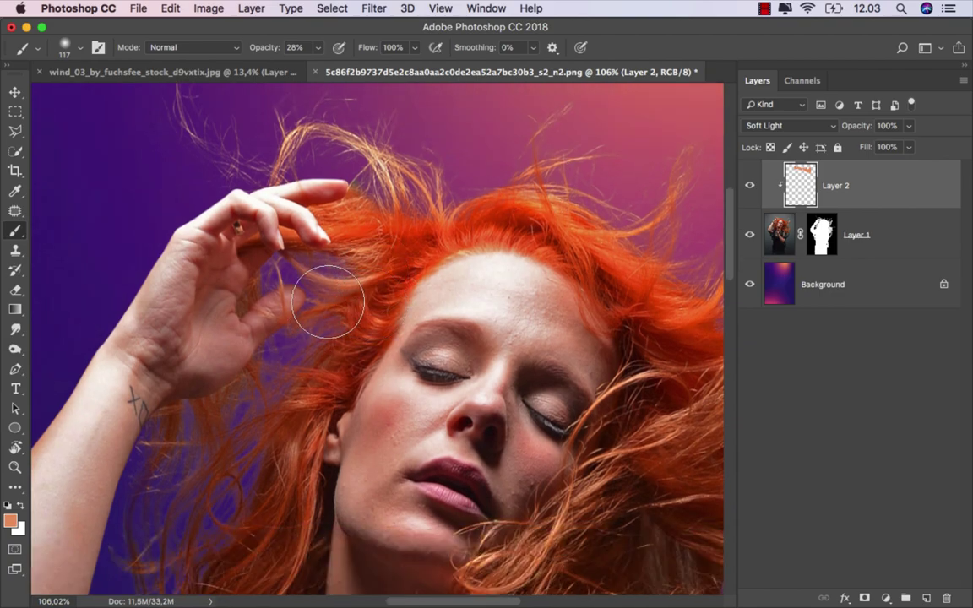
{"action": "scroll", "coordinate": [309, 275], "scroll_direction": "down", "scroll_amount": 4}
{"action": "scroll", "coordinate": [309, 275], "scroll_direction": "left", "scroll_amount": 5}
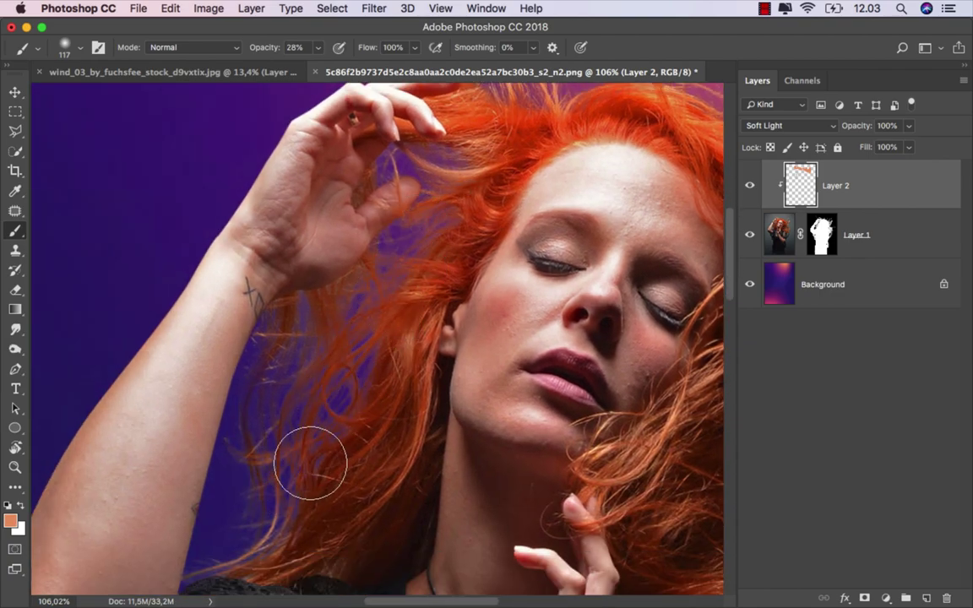
{"action": "scroll", "coordinate": [284, 363], "scroll_direction": "down", "scroll_amount": 3}
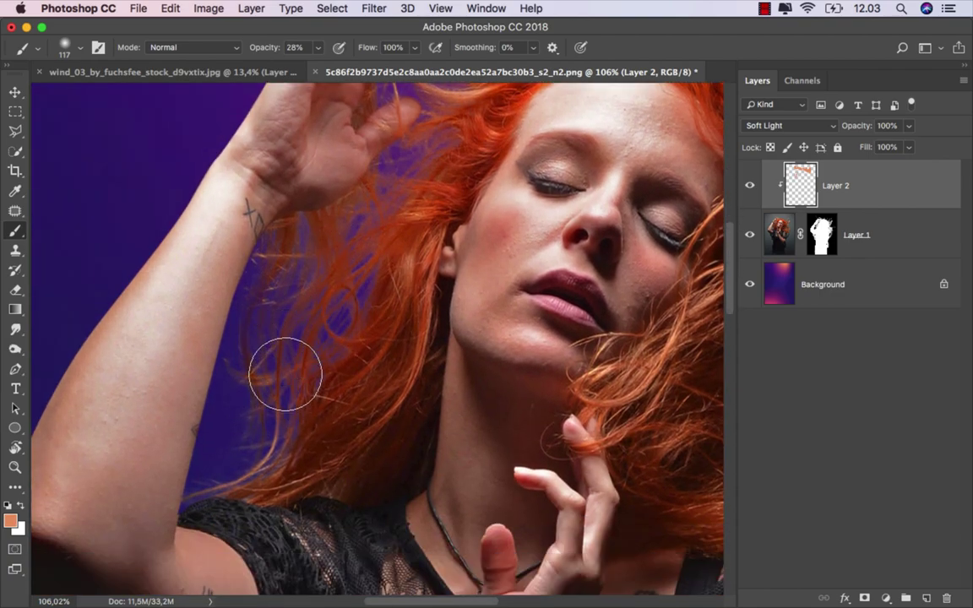
{"action": "mouse_move", "coordinate": [286, 374]}
{"action": "left_mouse_down"}
{"action": "mouse_move", "coordinate": [250, 445]}
{"action": "mouse_move", "coordinate": [354, 271]}
{"action": "mouse_move", "coordinate": [230, 471]}
{"action": "left_mouse_up"}
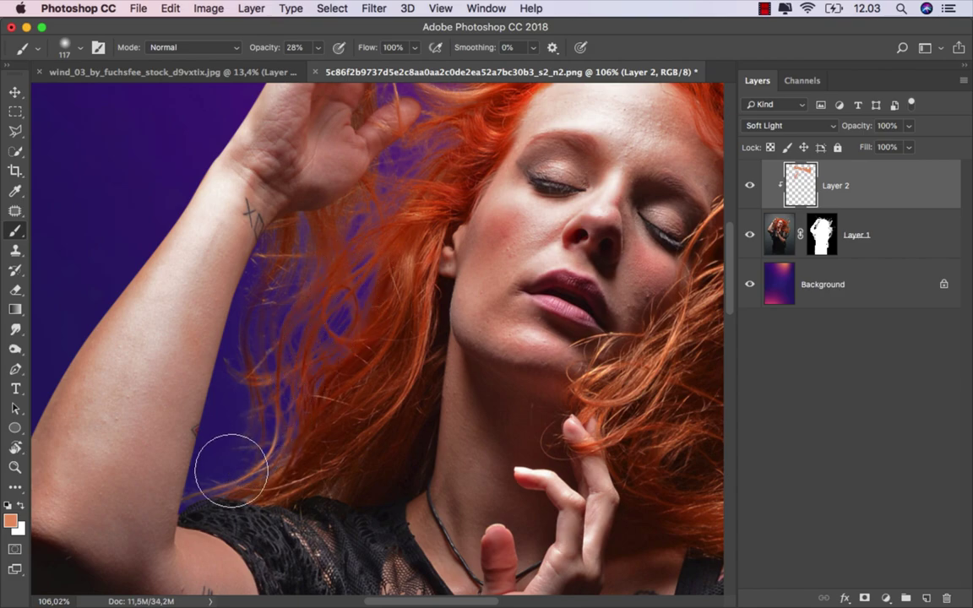
{"action": "scroll", "coordinate": [231, 470], "scroll_direction": "down", "scroll_amount": 3}
{"action": "scroll", "coordinate": [341, 352], "scroll_direction": "up", "scroll_amount": 2}
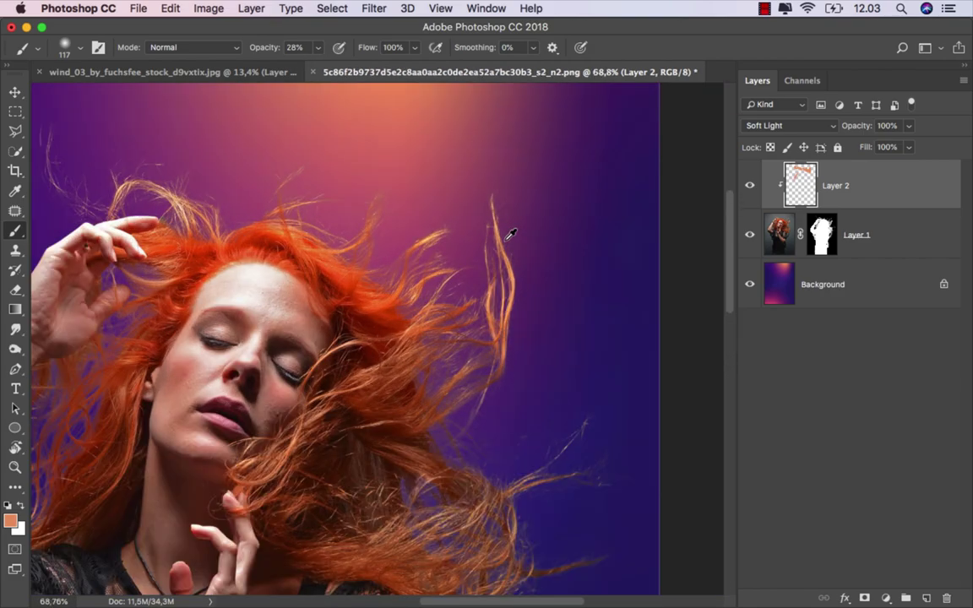
{"action": "scroll", "coordinate": [510, 234], "scroll_direction": "up", "scroll_amount": 2}
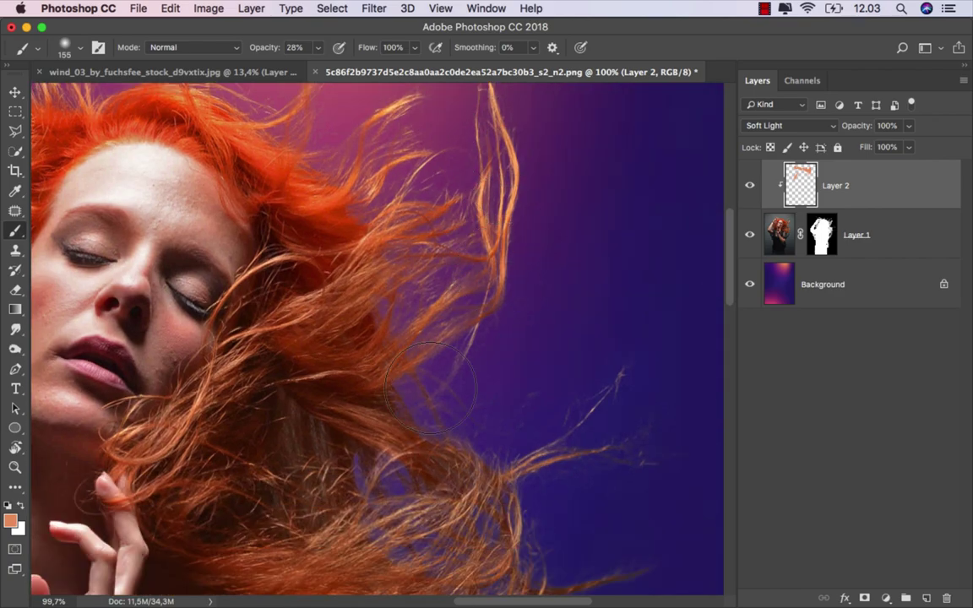
{"action": "scroll", "coordinate": [469, 354], "scroll_direction": "down", "scroll_amount": 3}
{"action": "scroll", "coordinate": [469, 354], "scroll_direction": "right", "scroll_amount": 1}
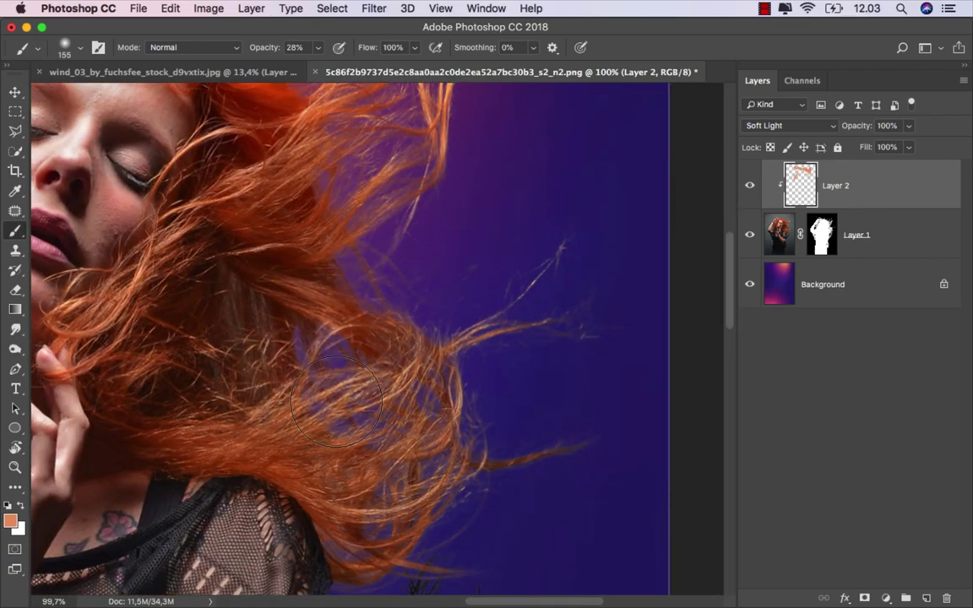
{"action": "scroll", "coordinate": [473, 376], "scroll_direction": "down", "scroll_amount": 2}
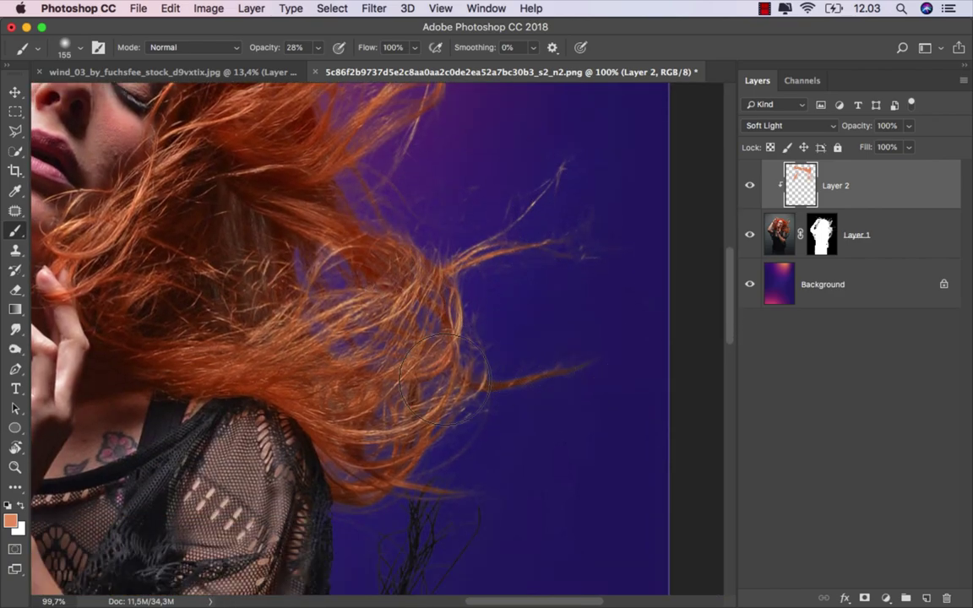
{"action": "scroll", "coordinate": [531, 306], "scroll_direction": "down", "scroll_amount": 1}
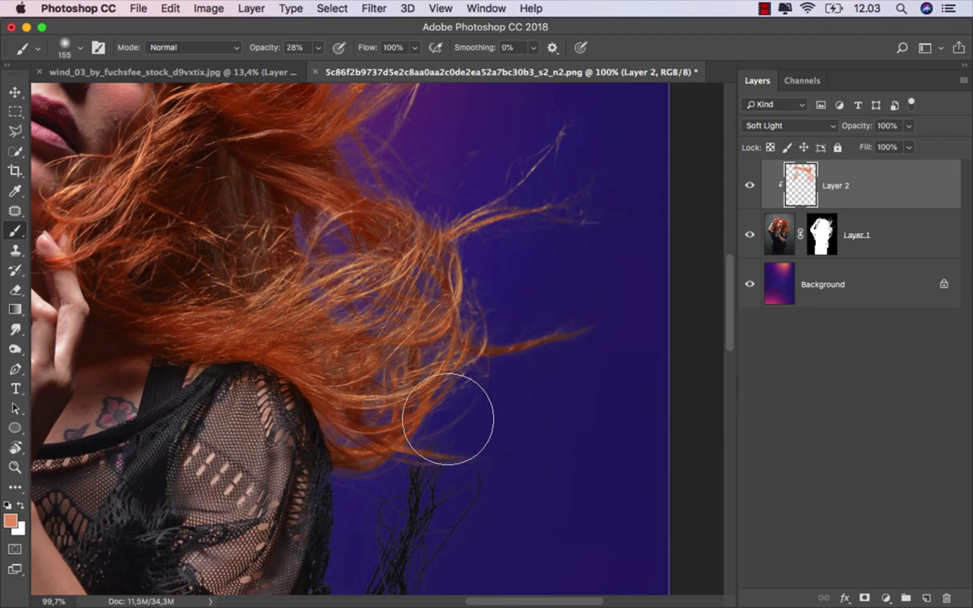
{"action": "scroll", "coordinate": [486, 258], "scroll_direction": "down", "scroll_amount": 3}
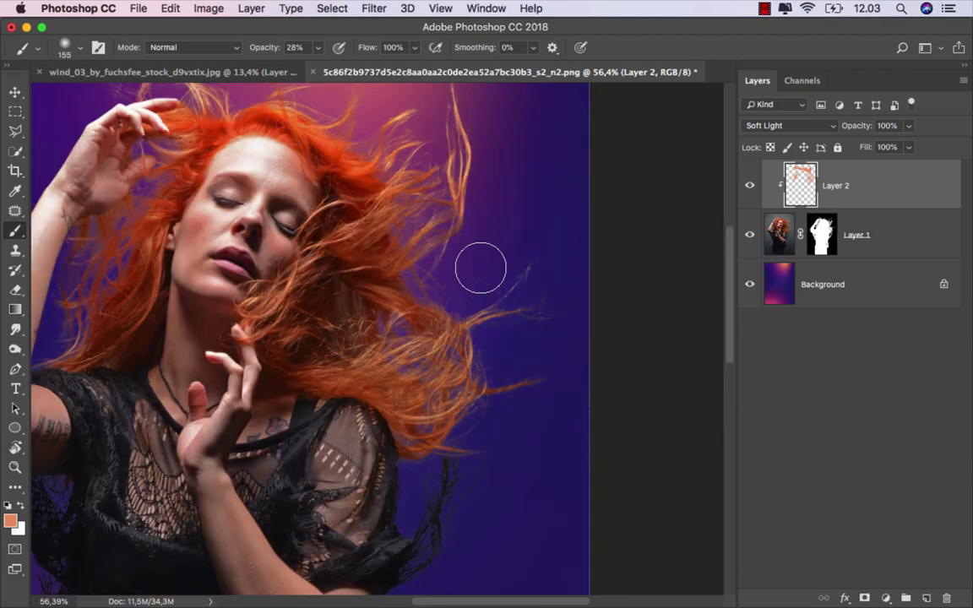
{"action": "scroll", "coordinate": [473, 186], "scroll_direction": "up", "scroll_amount": 2}
Resize the brush to 191 px, then hide and show Layer 2 to compare the highlights.
{"action": "left_click_drag", "start_coordinate": [456, 245], "coordinate": [461, 172]}
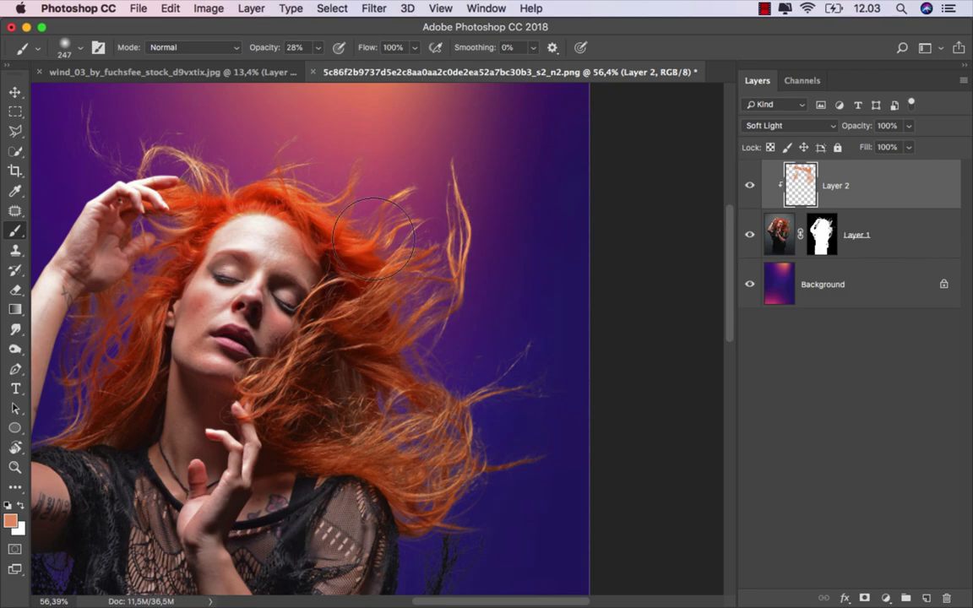
{"action": "left_click_drag", "start_coordinate": [374, 239], "coordinate": [338, 240]}
{"action": "scroll", "coordinate": [330, 211], "scroll_direction": "up", "scroll_amount": 2}
{"action": "scroll", "coordinate": [330, 211], "scroll_direction": "left", "scroll_amount": 3}
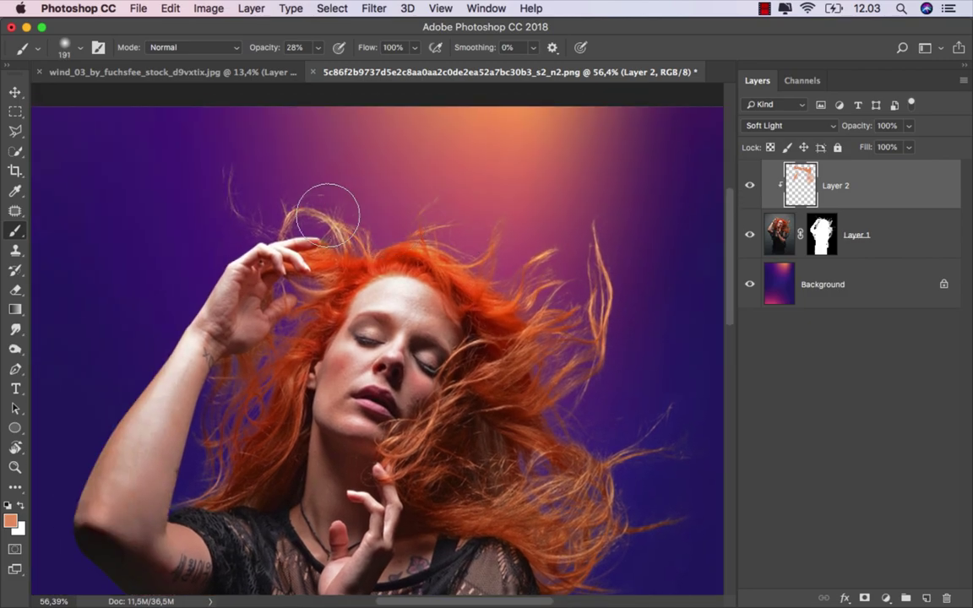
{"action": "scroll", "coordinate": [203, 157], "scroll_direction": "down", "scroll_amount": 3}
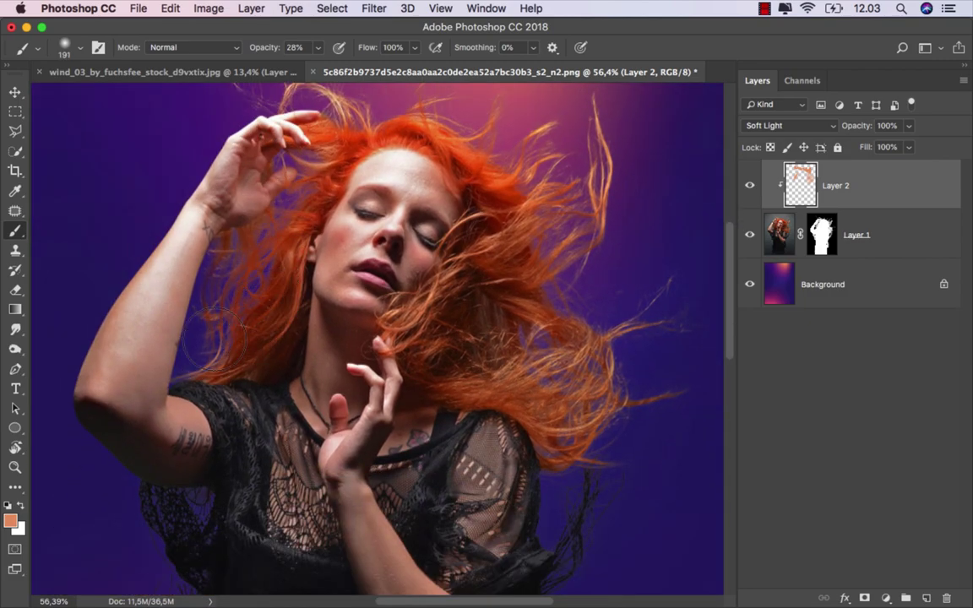
{"action": "scroll", "coordinate": [293, 236], "scroll_direction": "down", "scroll_amount": 3}
{"action": "scroll", "coordinate": [305, 271], "scroll_direction": "down", "scroll_amount": 3}
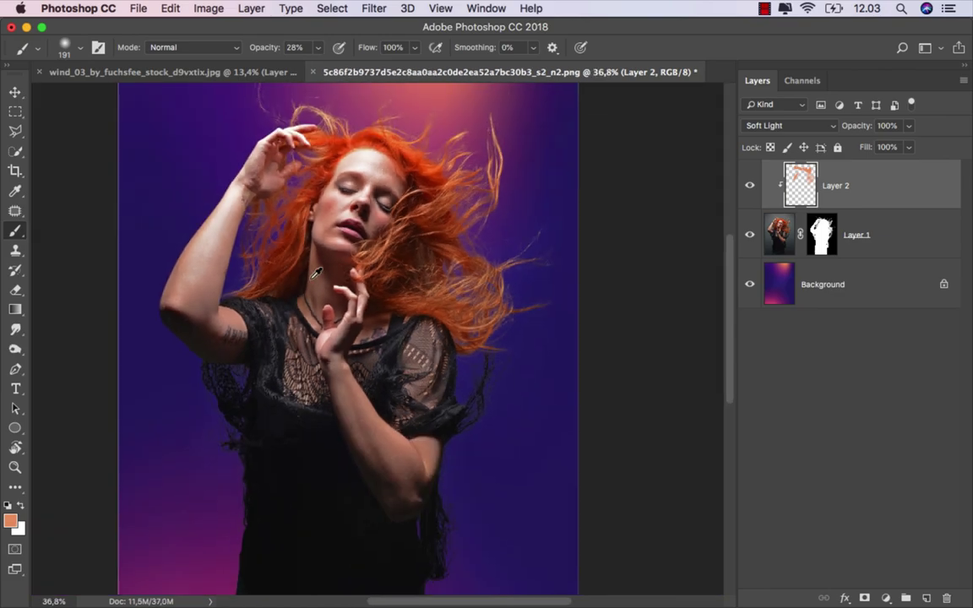
{"action": "scroll", "coordinate": [320, 281], "scroll_direction": "up", "scroll_amount": 2}
{"action": "left_click", "coordinate": [749, 187]}
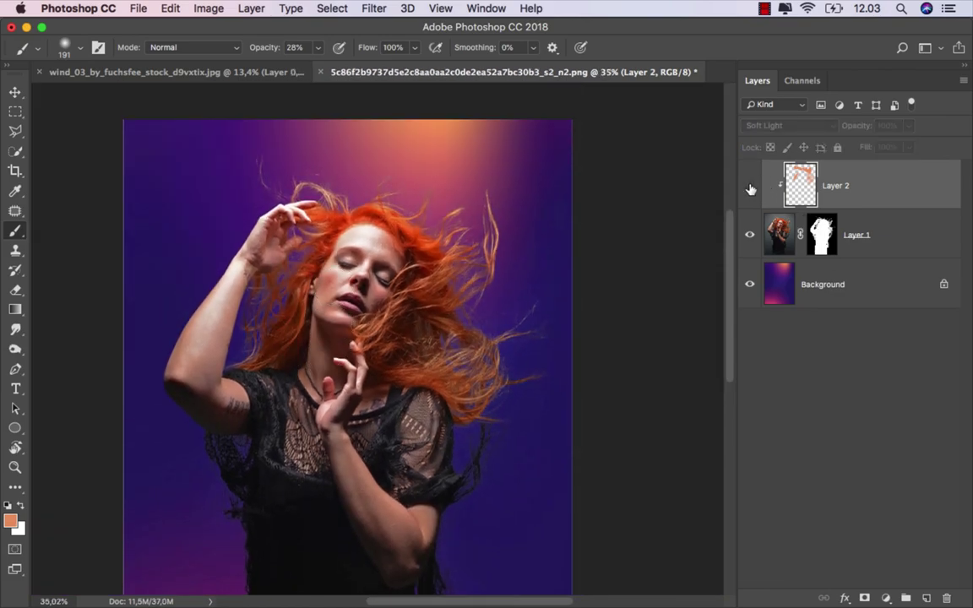
{"action": "left_click", "coordinate": [750, 187]}
{"action": "type", "text": "for highligh"}
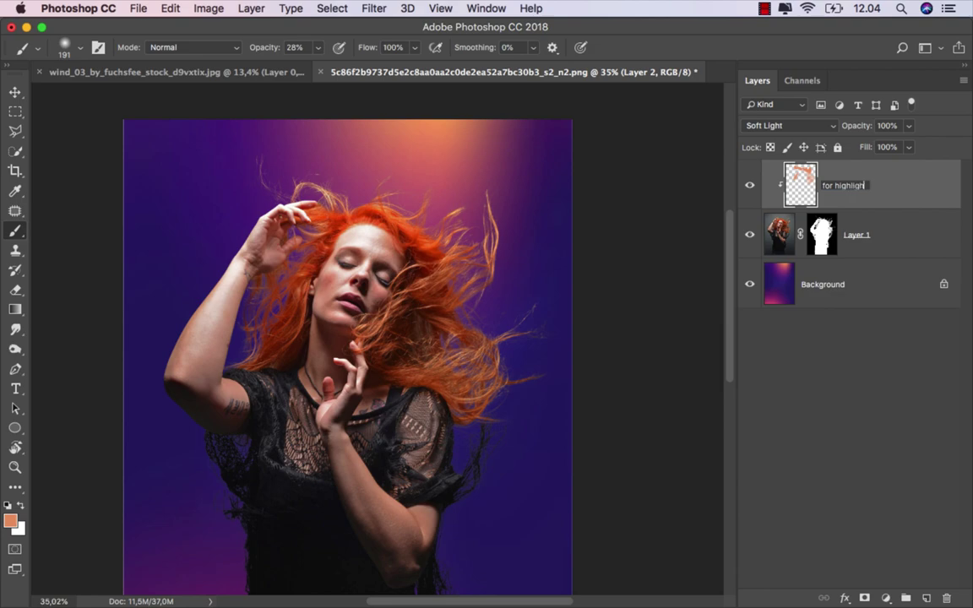
Name Layer 2 'for highlight' and add a new layer clipped to the woman's layer.
{"action": "type", "text": "t"}
{"action": "key", "text": "Return"}
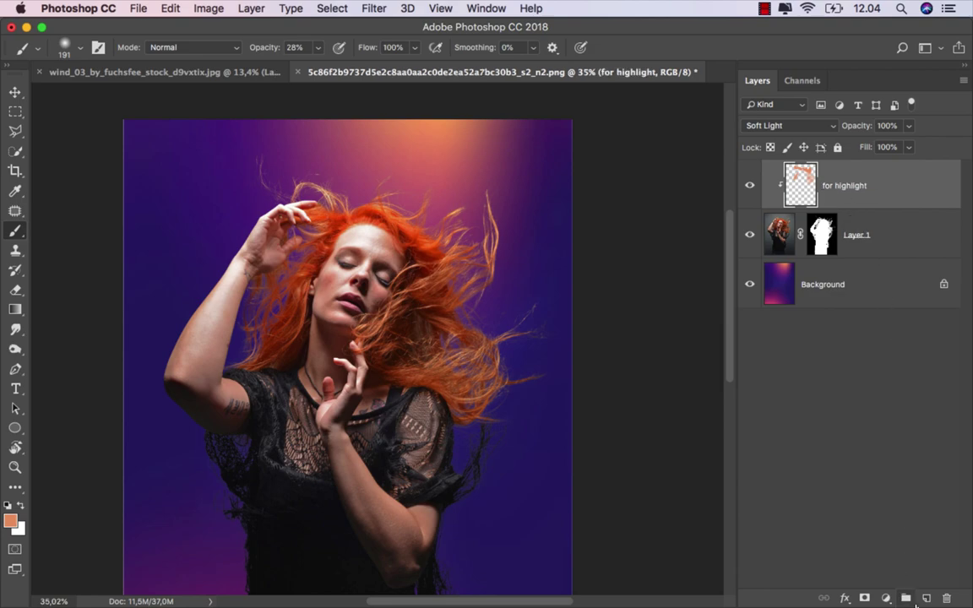
{"action": "left_click", "coordinate": [926, 598]}
{"action": "right_click", "coordinate": [852, 202]}
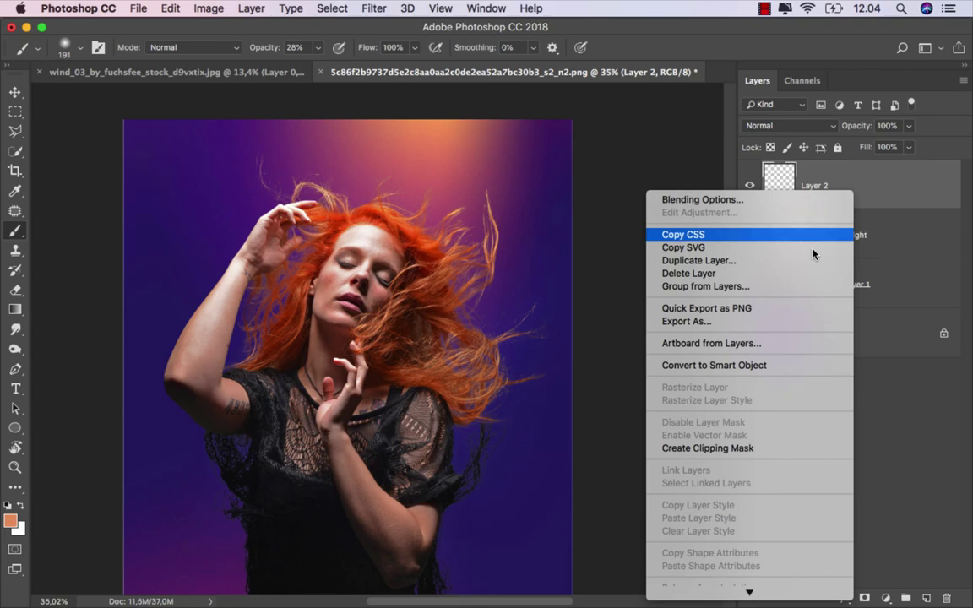
{"action": "left_click", "coordinate": [744, 445]}
{"action": "left_click", "coordinate": [838, 187]}
{"action": "type", "text": "for shad"}
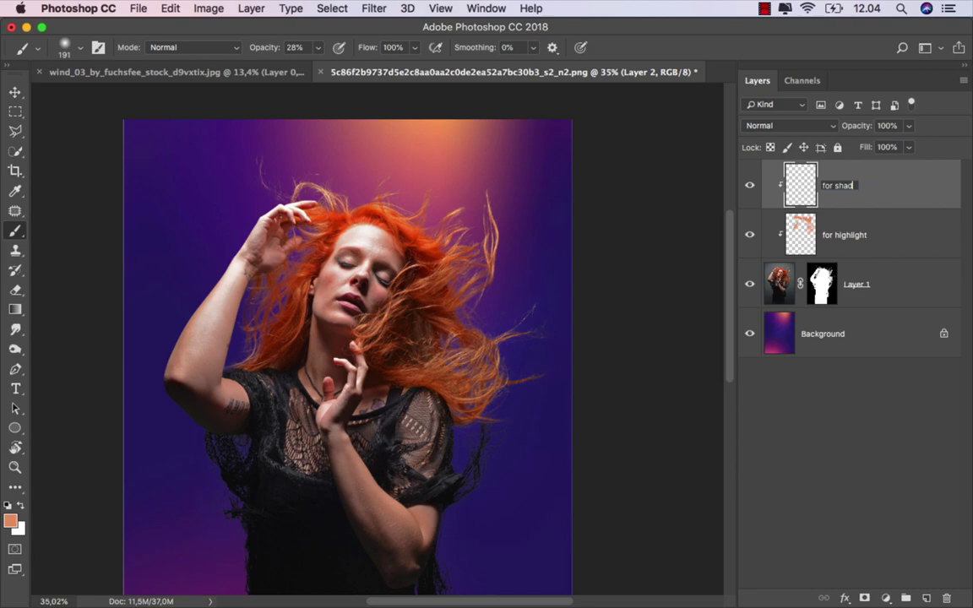
Name the new layer 'for shadow' and set its blend mode to Multiply.
{"action": "type", "text": "ow"}
{"action": "key", "text": "Return"}
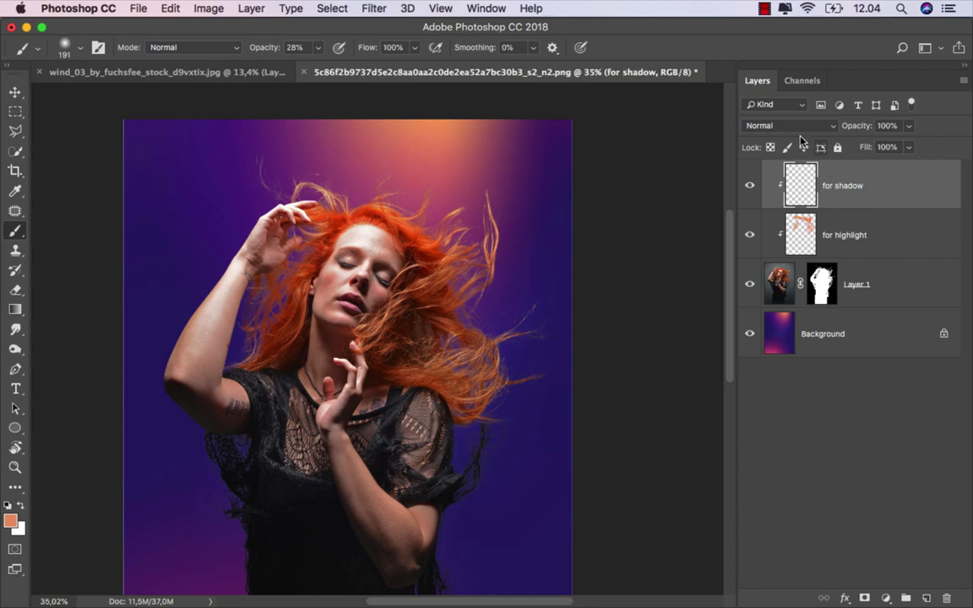
{"action": "left_click", "coordinate": [790, 125]}
{"action": "left_click", "coordinate": [707, 164]}
Sample a dark hair colour as foreground and set the brush to about 107 px at 21% opacity.
{"action": "left_click", "coordinate": [10, 521]}
{"action": "scroll", "coordinate": [440, 485], "scroll_direction": "up", "scroll_amount": 3}
{"action": "scroll", "coordinate": [448, 431], "scroll_direction": "up", "scroll_amount": 1}
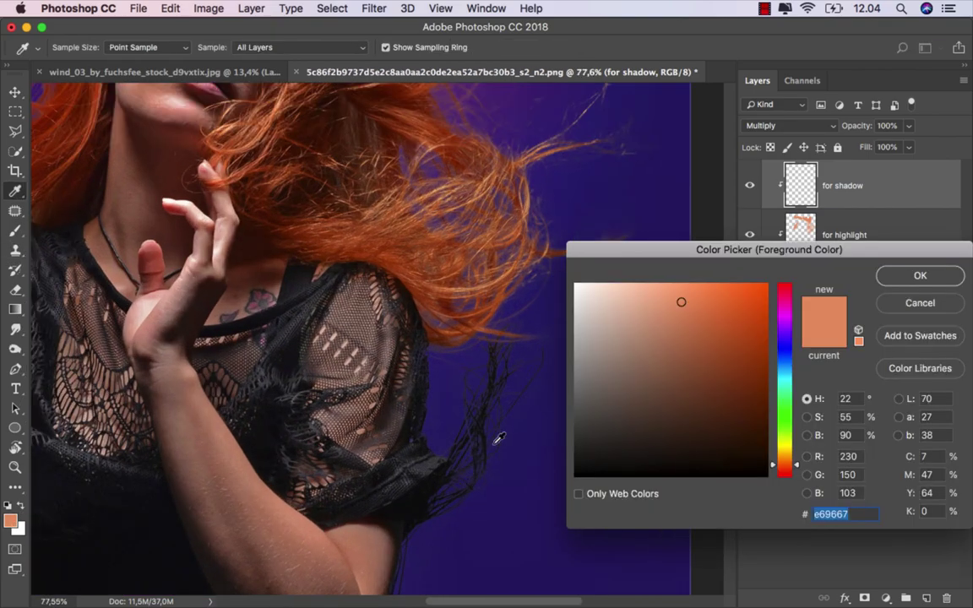
{"action": "scroll", "coordinate": [473, 420], "scroll_direction": "up", "scroll_amount": 2}
{"action": "scroll", "coordinate": [483, 411], "scroll_direction": "up", "scroll_amount": 3}
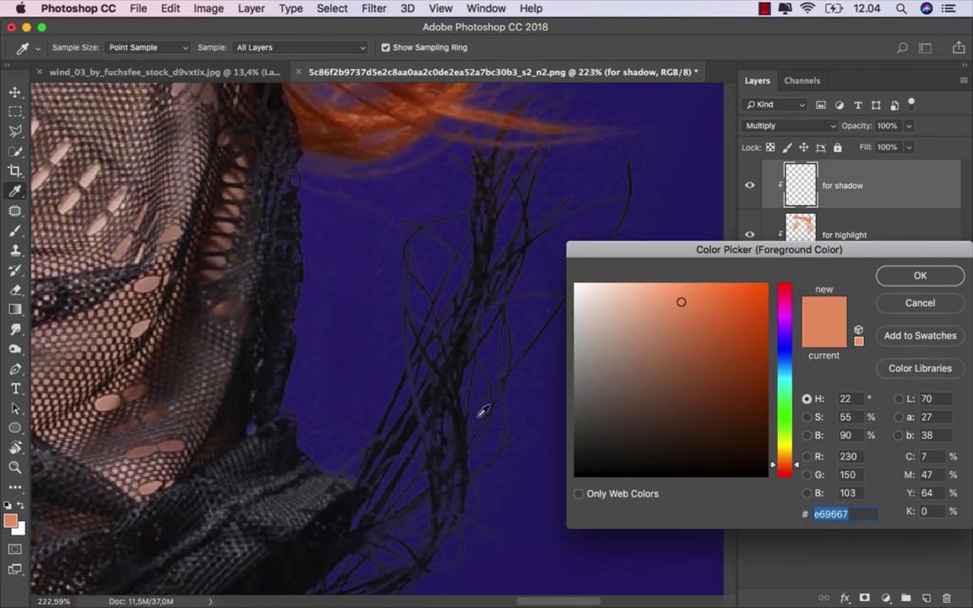
{"action": "left_click", "coordinate": [463, 346]}
{"action": "left_click", "coordinate": [887, 275]}
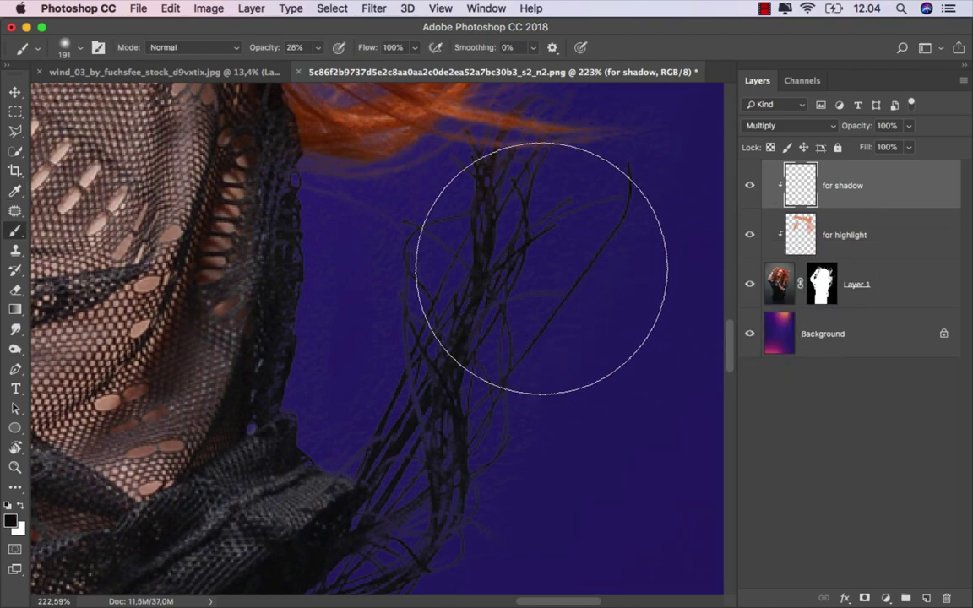
{"action": "left_click_drag", "start_coordinate": [543, 293], "coordinate": [450, 270]}
{"action": "left_click", "coordinate": [318, 48]}
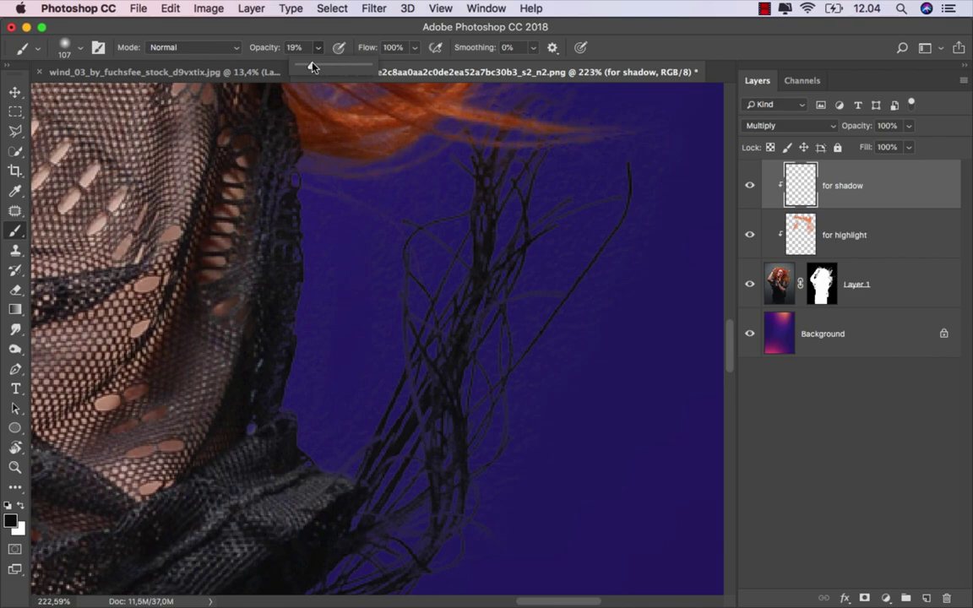
{"action": "left_click_drag", "start_coordinate": [312, 67], "coordinate": [314, 67]}
Paint faint dark shadows over the stray hair strands and the hair below the net sleeve.
{"action": "left_click_drag", "start_coordinate": [465, 217], "coordinate": [583, 235]}
{"action": "left_click_drag", "start_coordinate": [598, 185], "coordinate": [522, 213]}
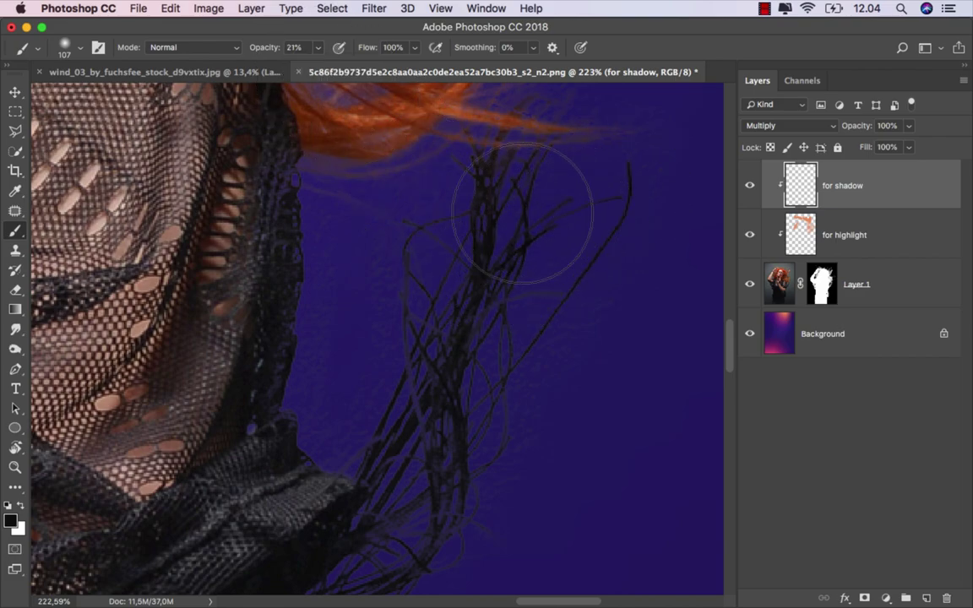
{"action": "scroll", "coordinate": [434, 283], "scroll_direction": "down", "scroll_amount": 5}
{"action": "left_click_drag", "start_coordinate": [428, 293], "coordinate": [448, 293]}
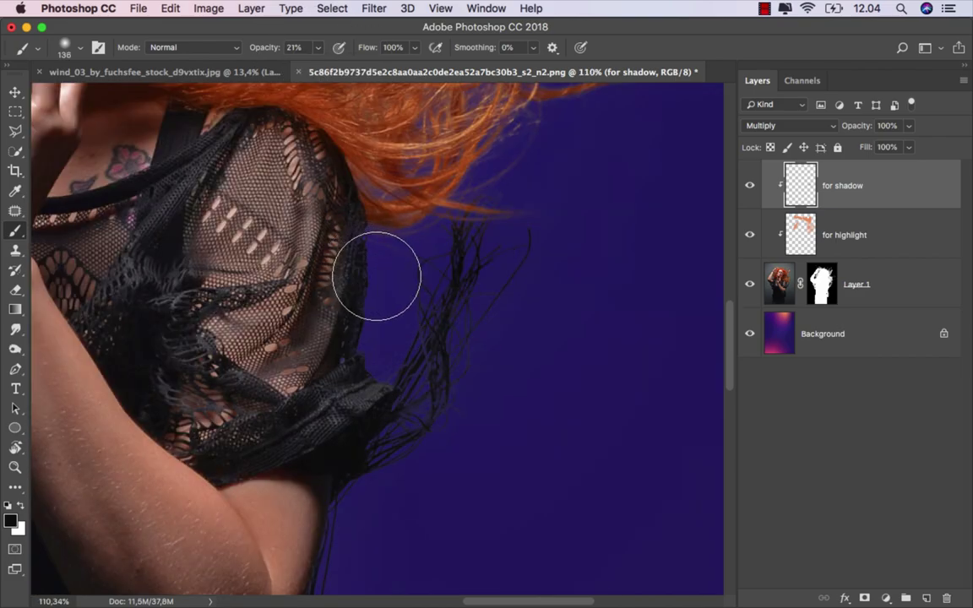
{"action": "left_click_drag", "start_coordinate": [391, 347], "coordinate": [402, 380]}
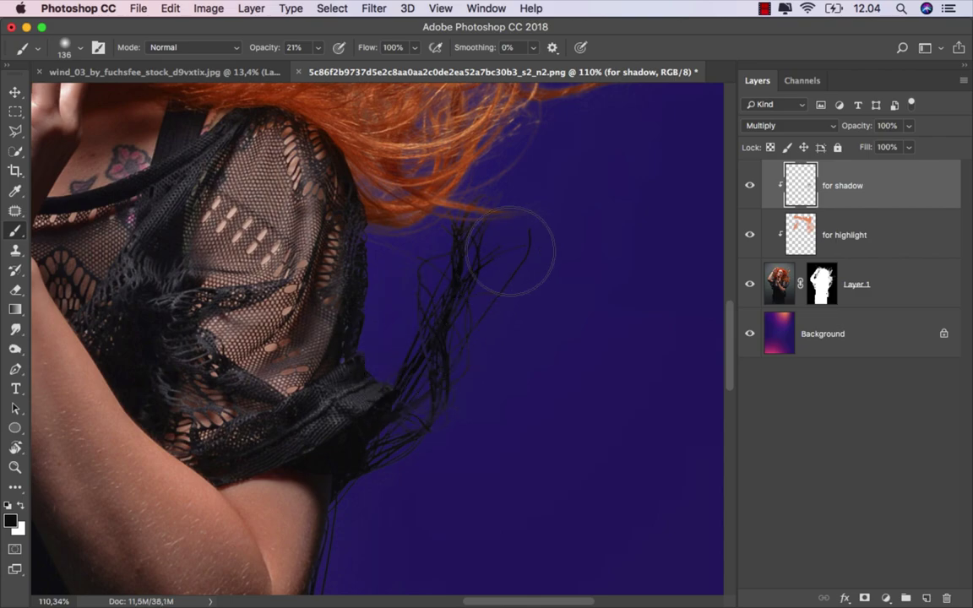
{"action": "scroll", "coordinate": [473, 266], "scroll_direction": "down", "scroll_amount": 2}
{"action": "scroll", "coordinate": [372, 338], "scroll_direction": "down", "scroll_amount": 5}
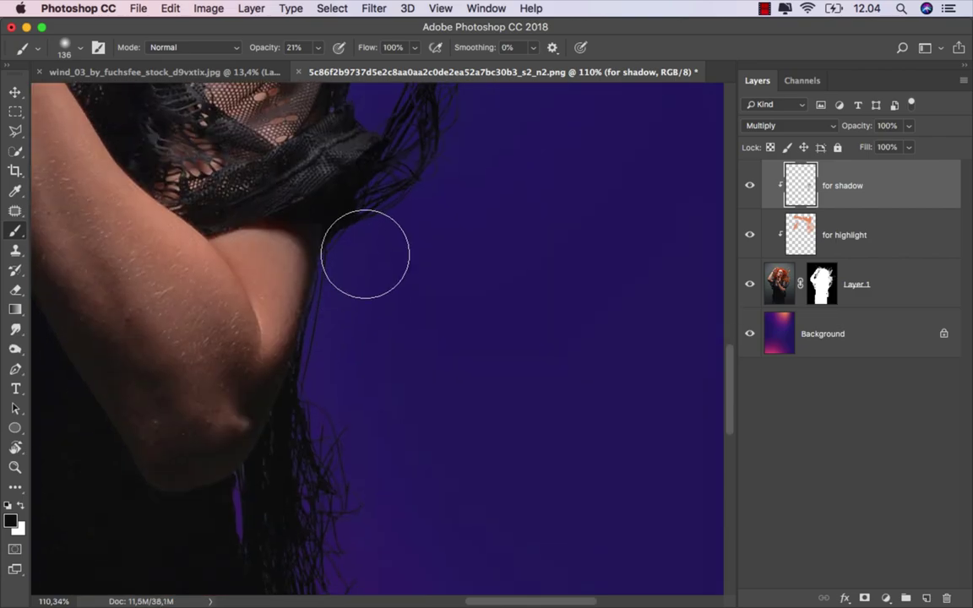
{"action": "key", "text": "bracketleft"}
{"action": "key", "text": "bracketleft"}
{"action": "scroll", "coordinate": [342, 507], "scroll_direction": "down", "scroll_amount": 5}
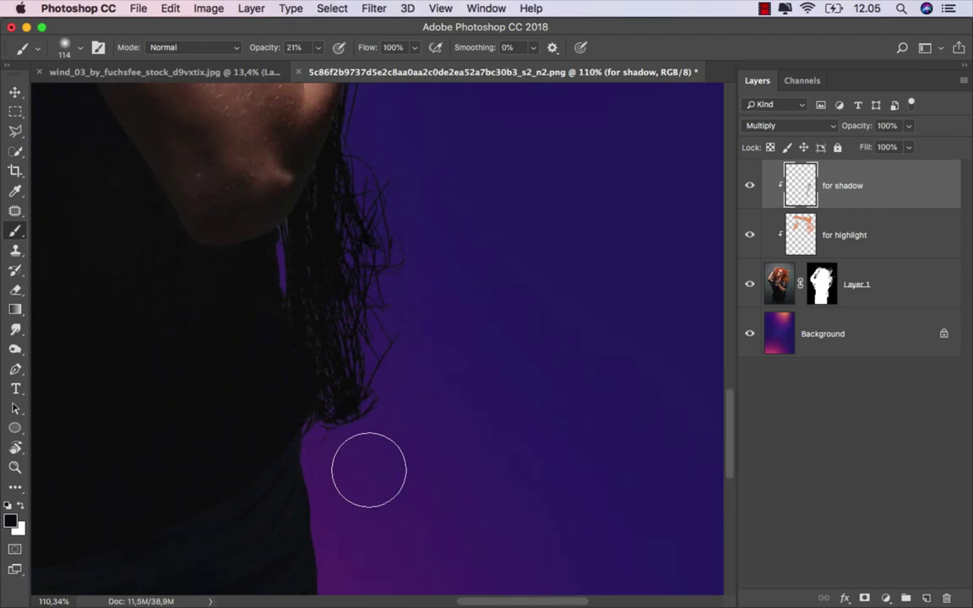
{"action": "scroll", "coordinate": [410, 342], "scroll_direction": "down", "scroll_amount": 3}
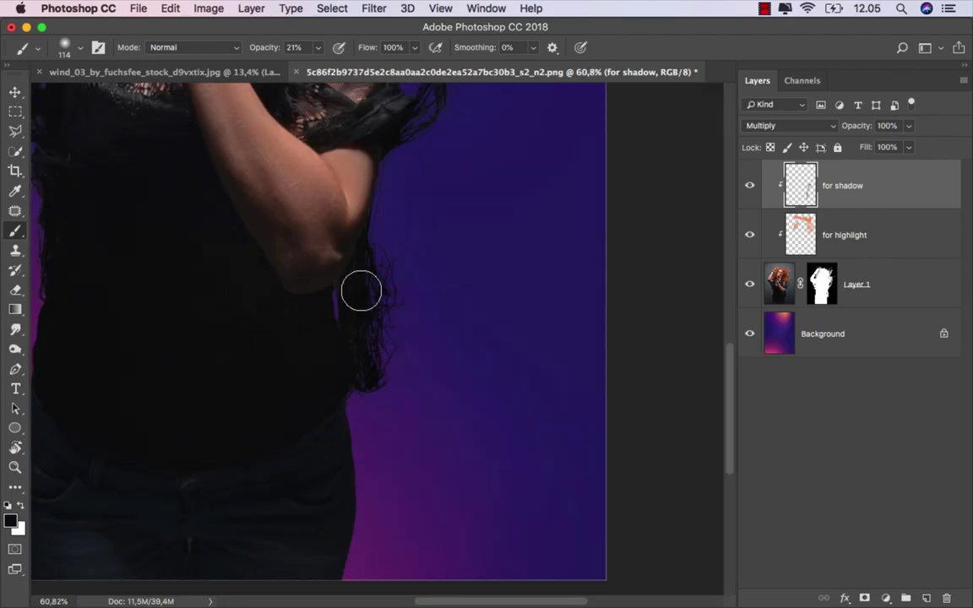
{"action": "scroll", "coordinate": [472, 380], "scroll_direction": "left", "scroll_amount": 8}
{"action": "scroll", "coordinate": [472, 380], "scroll_direction": "up", "scroll_amount": 2}
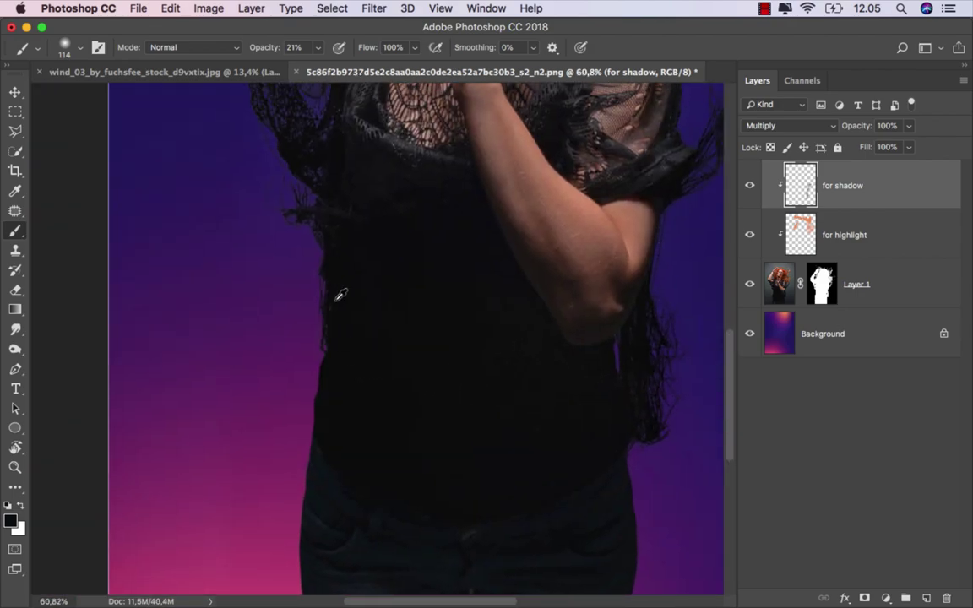
{"action": "scroll", "coordinate": [341, 295], "scroll_direction": "up", "scroll_amount": 3}
{"action": "scroll", "coordinate": [300, 328], "scroll_direction": "up", "scroll_amount": 2}
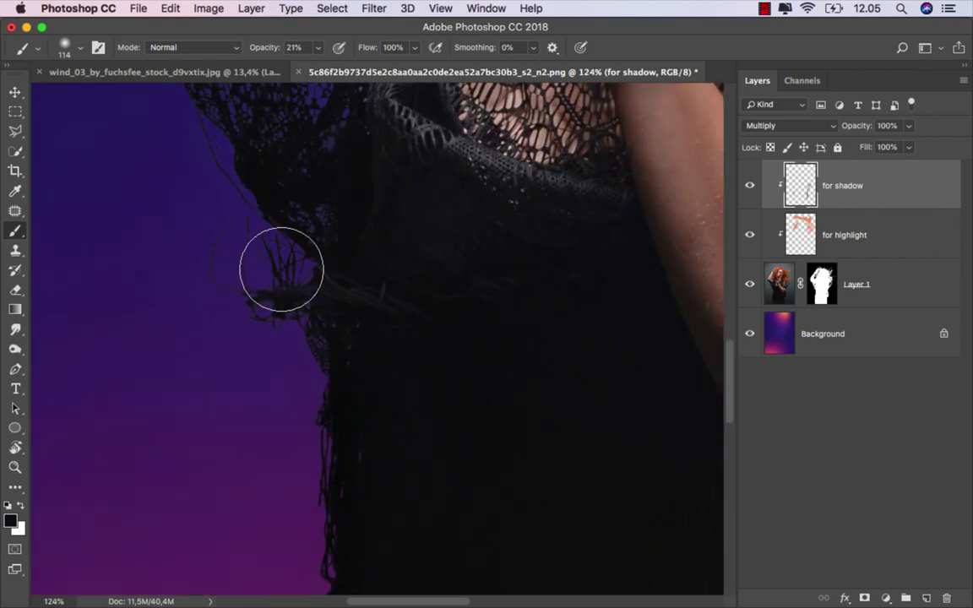
{"action": "key", "text": "bracketright"}
{"action": "key", "text": "bracketright"}
Darken the netting under the arm, then hide and show 'for shadow' to compare.
{"action": "left_click_drag", "start_coordinate": [305, 411], "coordinate": [298, 591]}
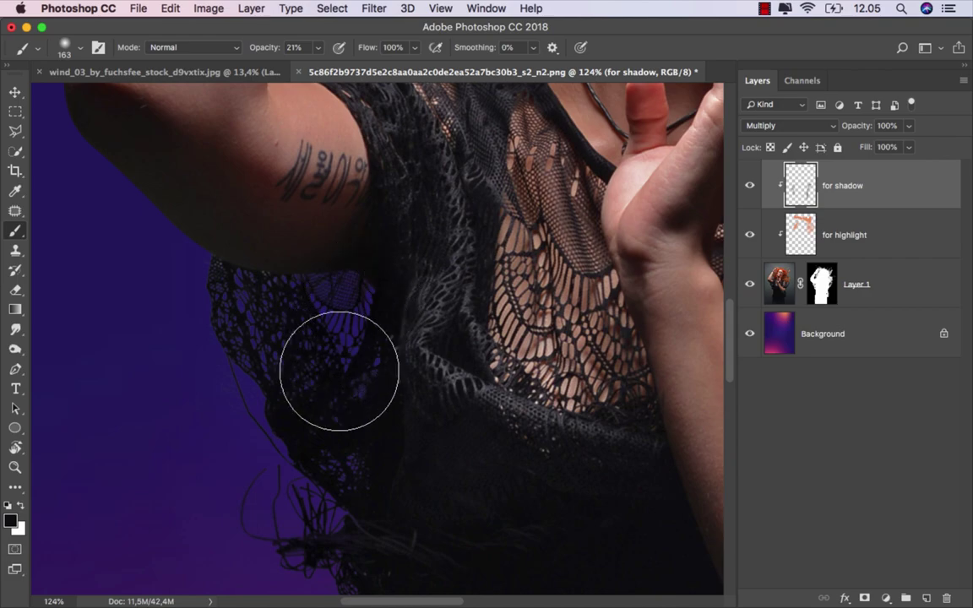
{"action": "scroll", "coordinate": [319, 389], "scroll_direction": "down", "scroll_amount": 2}
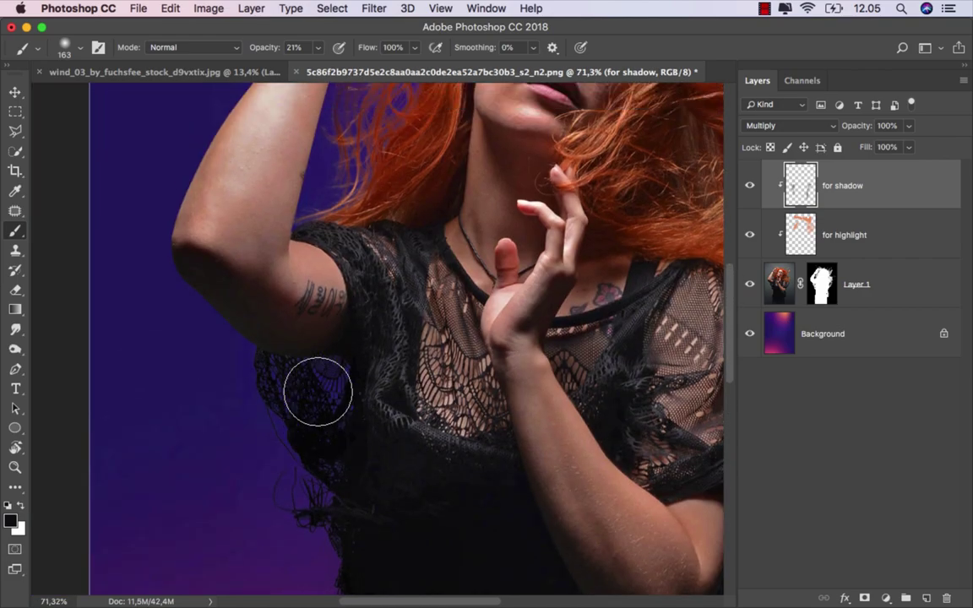
{"action": "scroll", "coordinate": [319, 391], "scroll_direction": "down", "scroll_amount": 1}
{"action": "scroll", "coordinate": [318, 392], "scroll_direction": "down", "scroll_amount": 1}
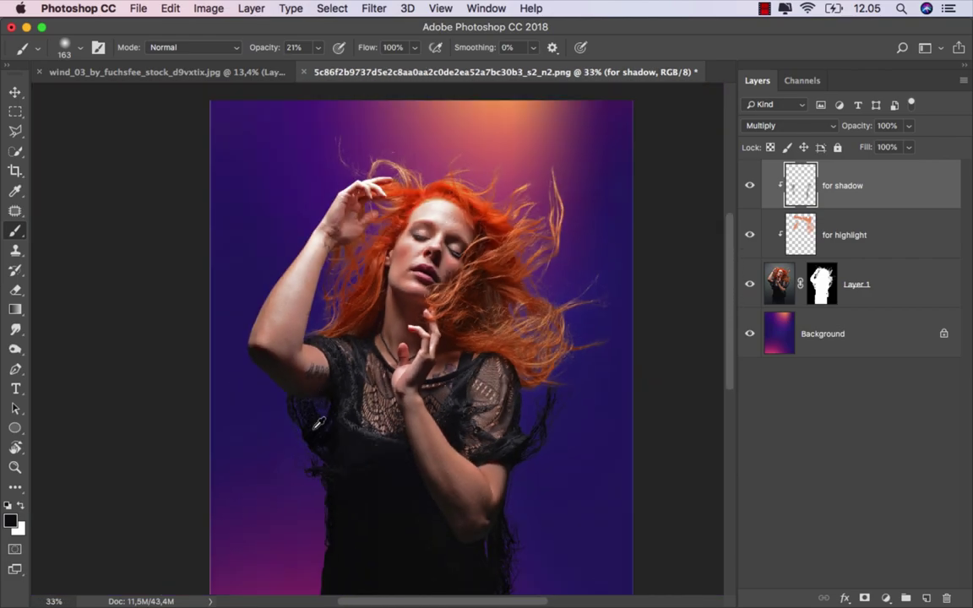
{"action": "scroll", "coordinate": [319, 423], "scroll_direction": "down", "scroll_amount": 2}
{"action": "scroll", "coordinate": [319, 422], "scroll_direction": "up", "scroll_amount": 1}
{"action": "scroll", "coordinate": [319, 422], "scroll_direction": "up", "scroll_amount": 1}
{"action": "scroll", "coordinate": [319, 423], "scroll_direction": "up", "scroll_amount": 1}
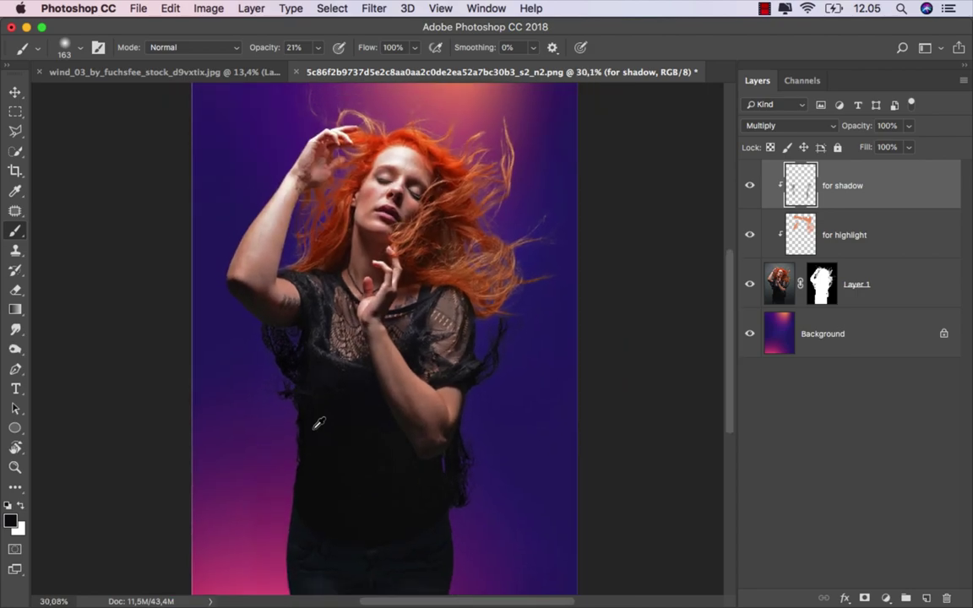
{"action": "left_click", "coordinate": [15, 91]}
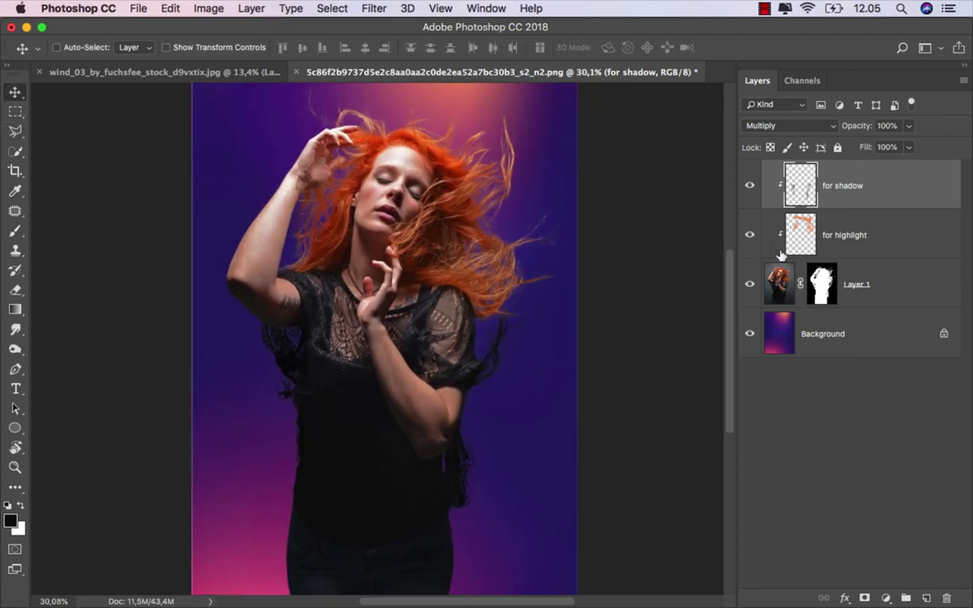
{"action": "left_click", "coordinate": [750, 186]}
{"action": "left_click", "coordinate": [750, 186]}
{"action": "scroll", "coordinate": [469, 291], "scroll_direction": "down", "scroll_amount": 1}
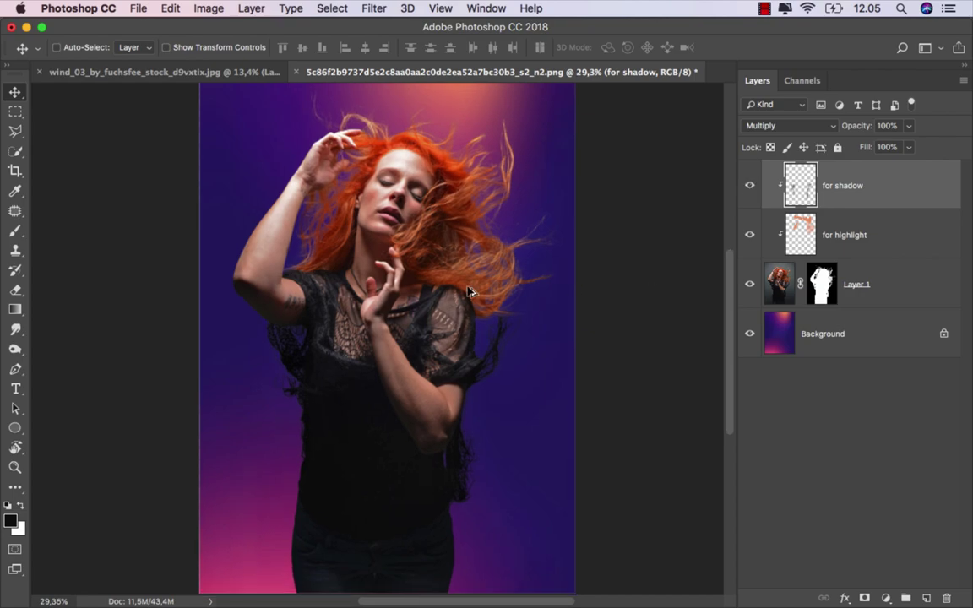
{"action": "scroll", "coordinate": [469, 292], "scroll_direction": "down", "scroll_amount": 1}
{"action": "scroll", "coordinate": [469, 292], "scroll_direction": "up", "scroll_amount": 1}
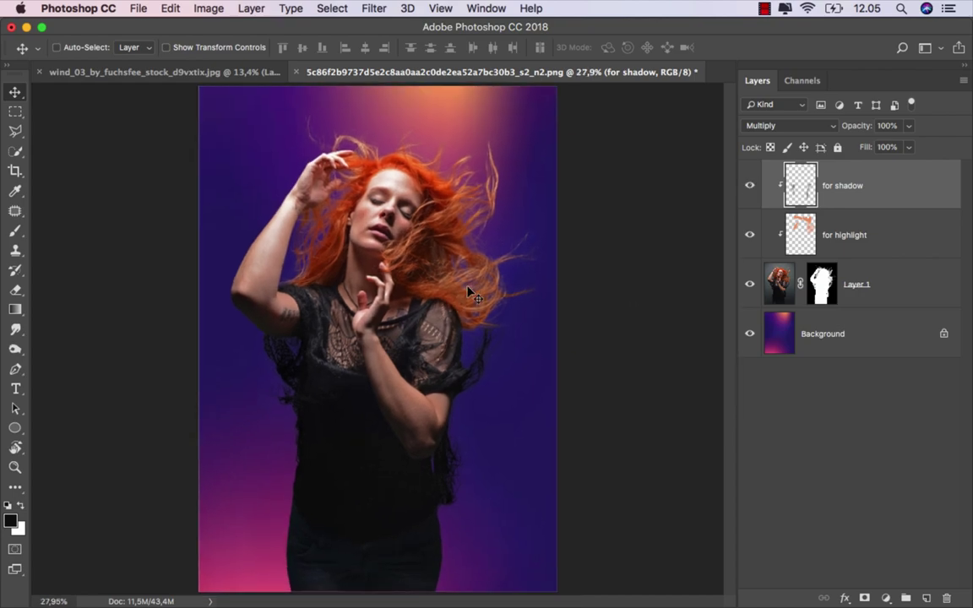
Add a clipped Selective Color layer with Neutrals at Cyan +5, Magenta +5, Yellow −10, Black +5.
{"action": "left_click", "coordinate": [885, 596]}
{"action": "left_click", "coordinate": [866, 571]}
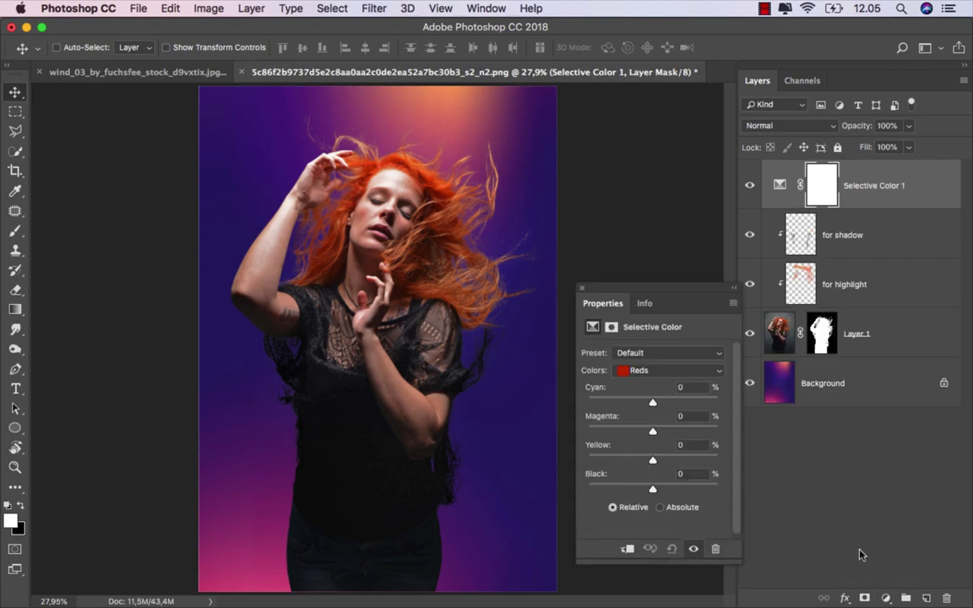
{"action": "left_click", "coordinate": [627, 550]}
{"action": "left_click", "coordinate": [647, 372]}
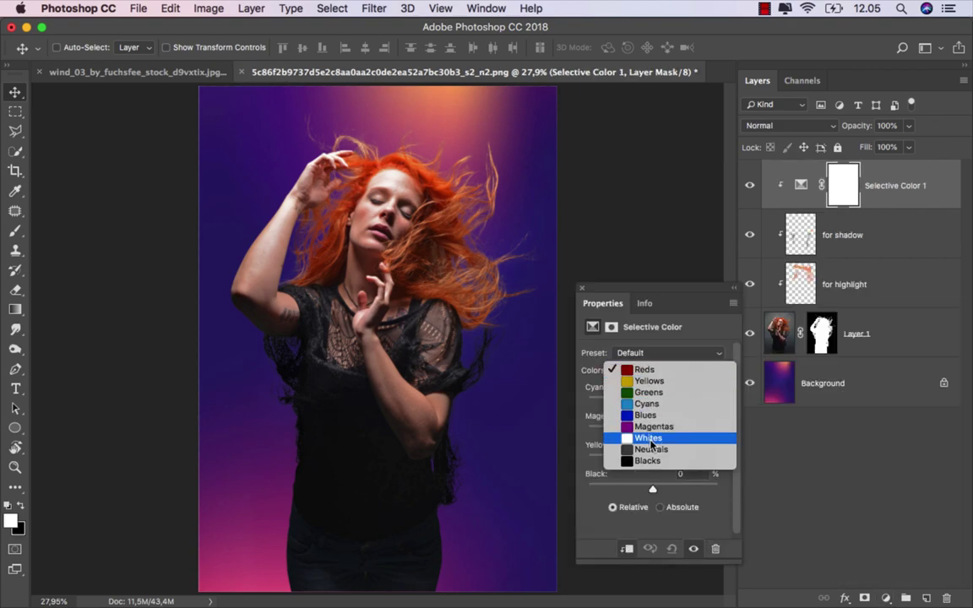
{"action": "left_click", "coordinate": [651, 452]}
{"action": "left_click_drag", "start_coordinate": [653, 488], "coordinate": [657, 490]}
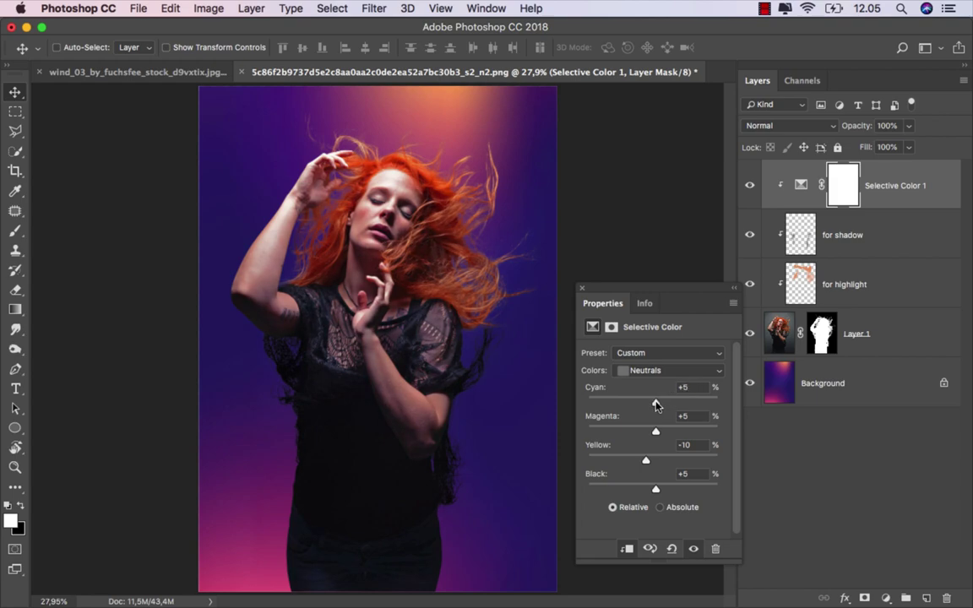
Close the Selective Color properties, toggle it to compare, and target the adjustment itself.
{"action": "left_click", "coordinate": [581, 288]}
{"action": "left_click", "coordinate": [750, 186]}
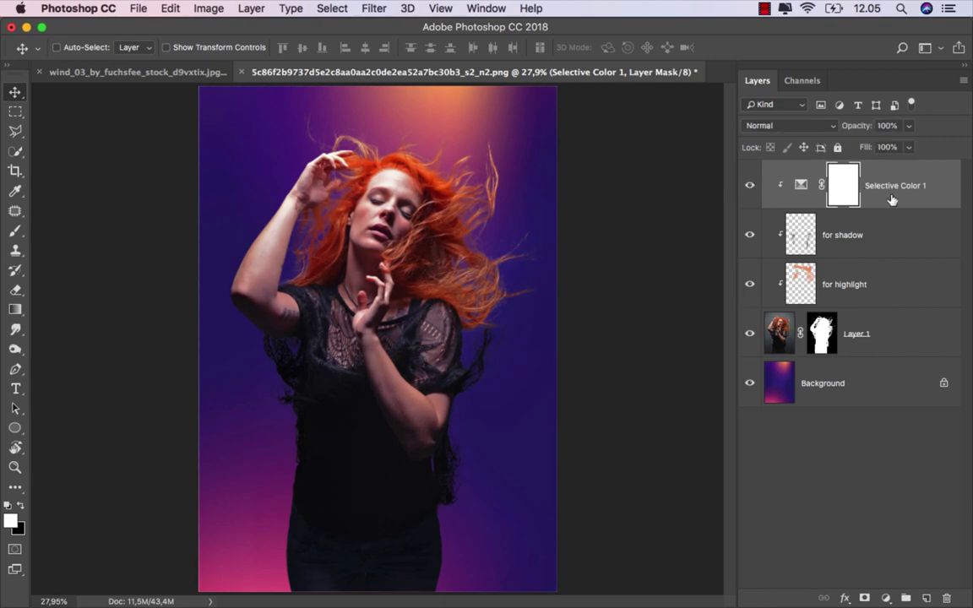
{"action": "key", "text": "ctrl+2"}
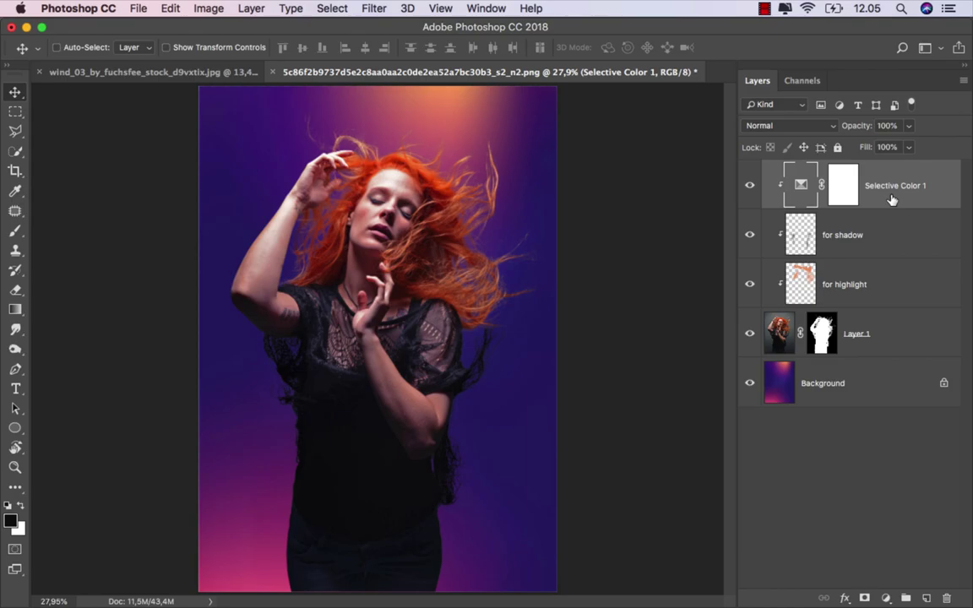